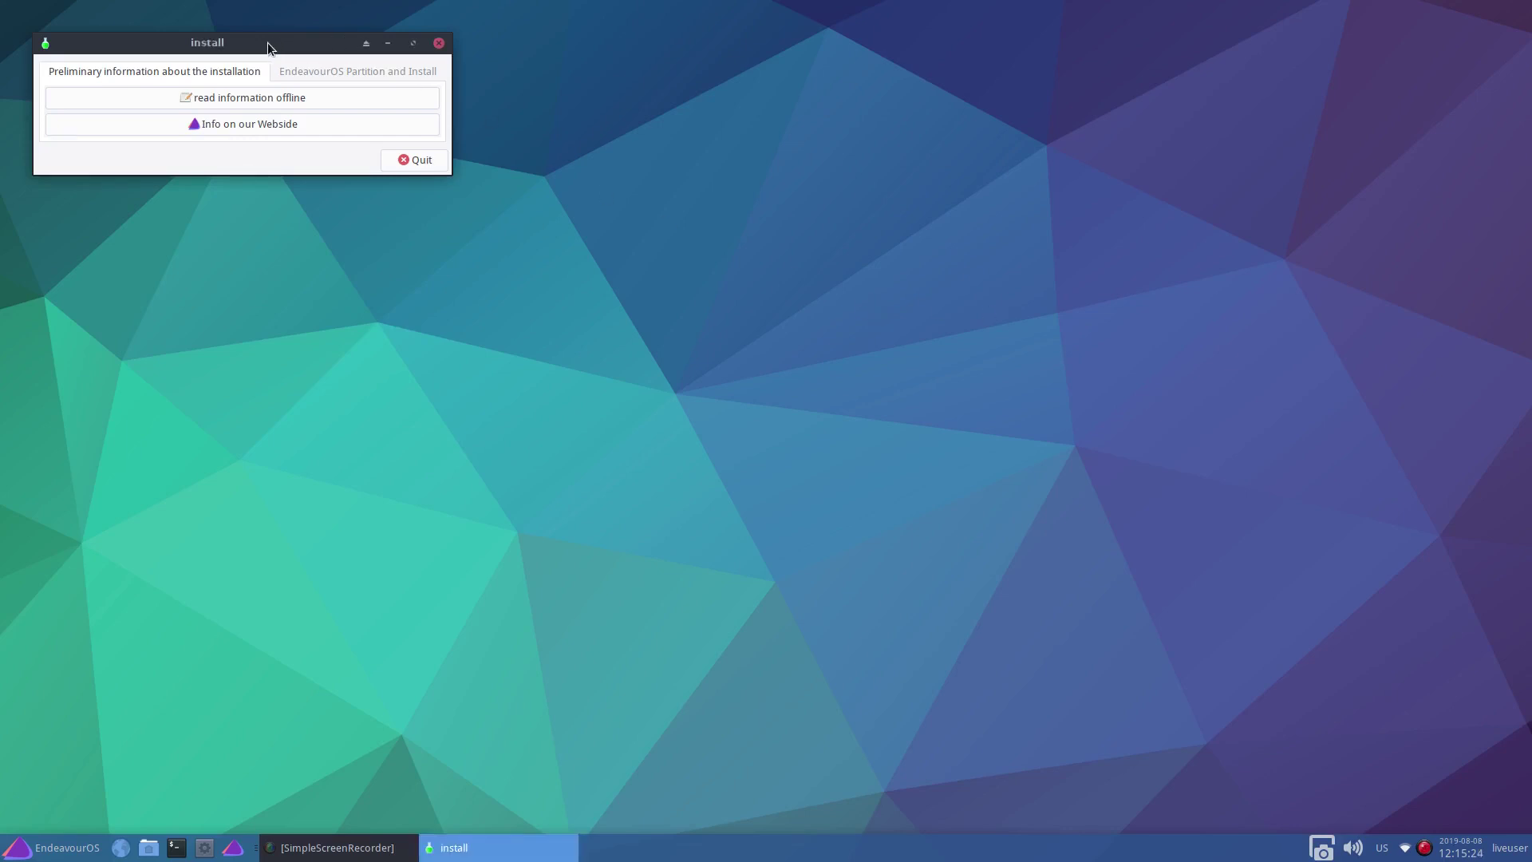
Drag the installer window from the top-left corner to the centre of the desktop.
{"action": "left_click_drag", "start_coordinate": [268, 43], "coordinate": [742, 288]}
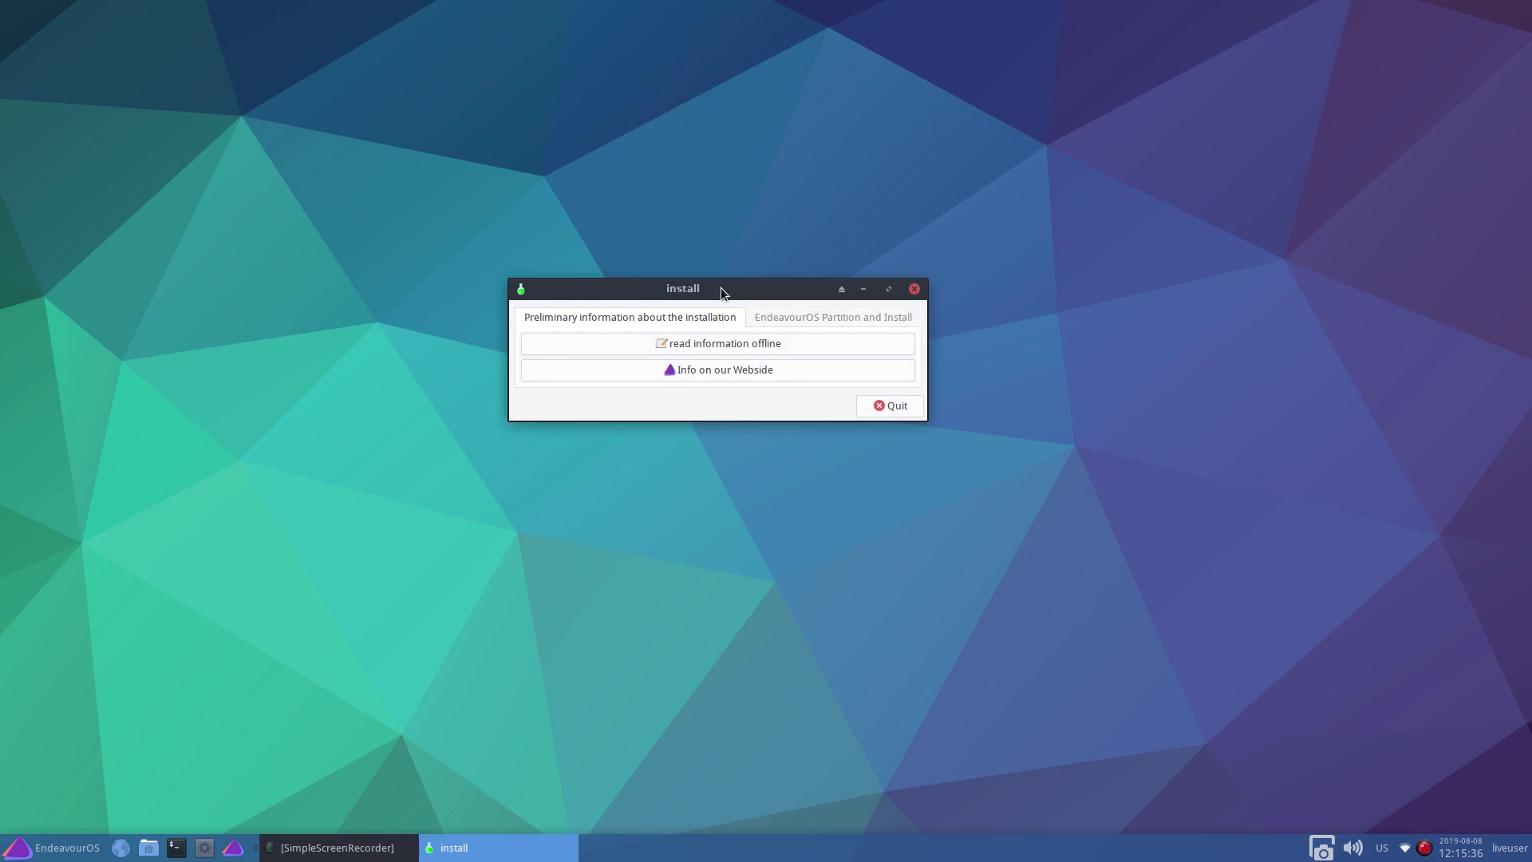
{"action": "left_click_drag", "start_coordinate": [721, 292], "coordinate": [742, 290]}
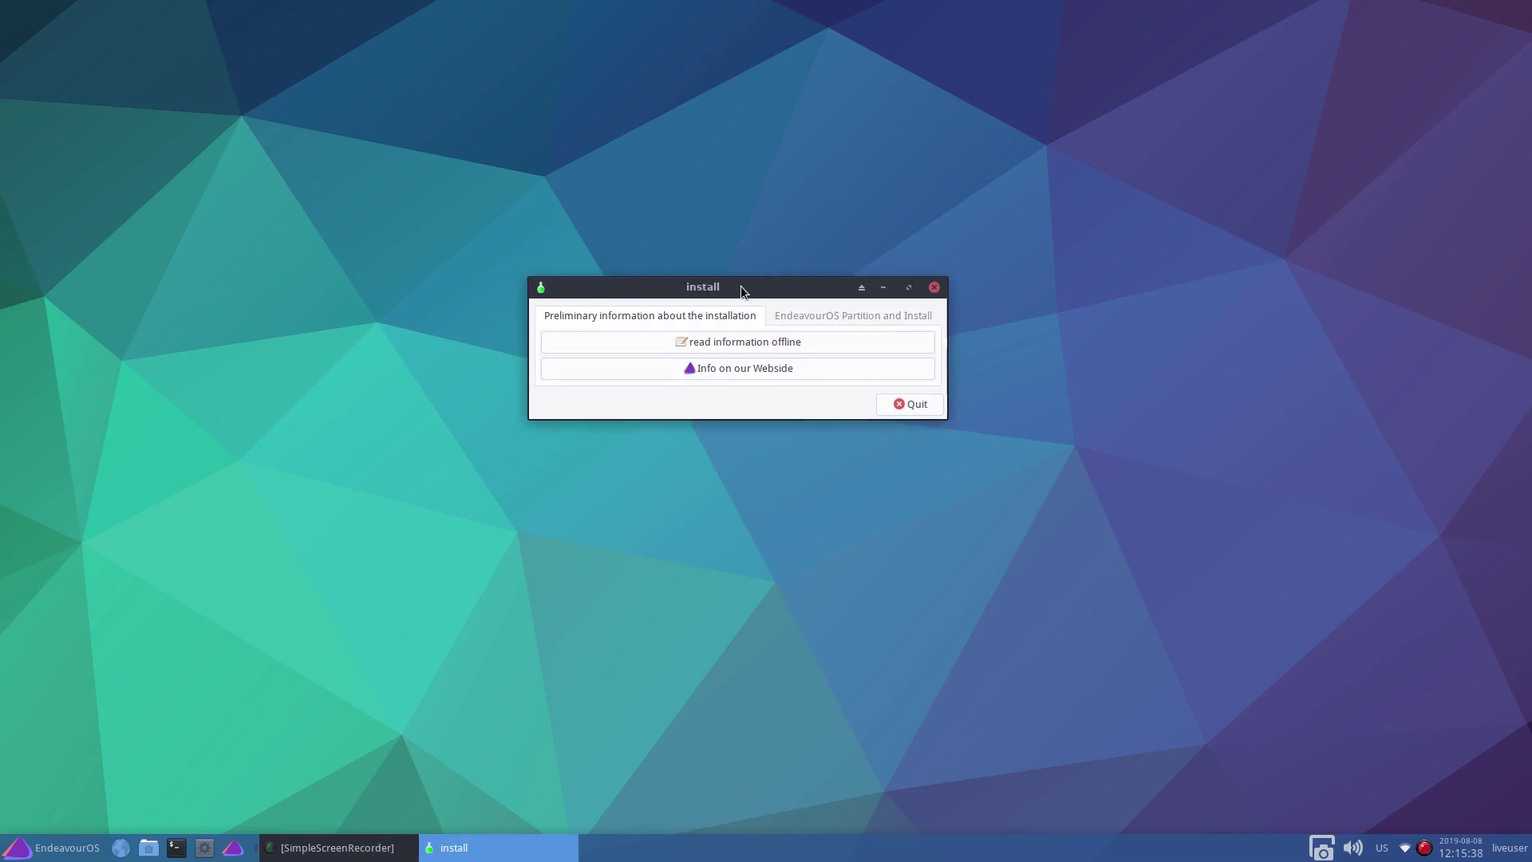
{"action": "mouse_move", "coordinate": [742, 290]}
{"action": "left_mouse_down"}
{"action": "mouse_move", "coordinate": [773, 282]}
{"action": "mouse_move", "coordinate": [752, 285]}
{"action": "left_mouse_up"}
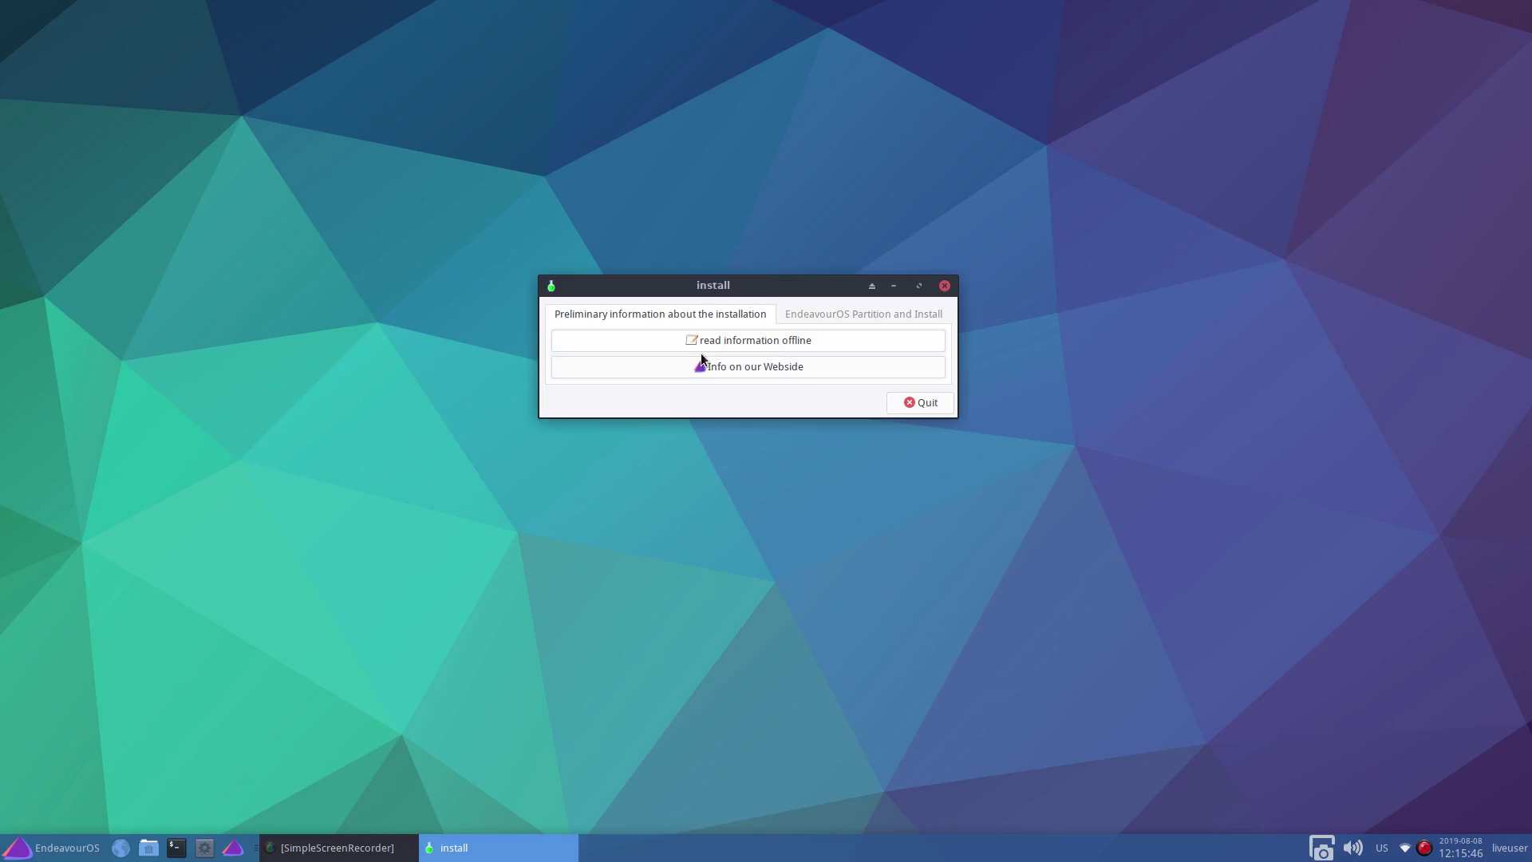
{"action": "left_click", "coordinate": [739, 341]}
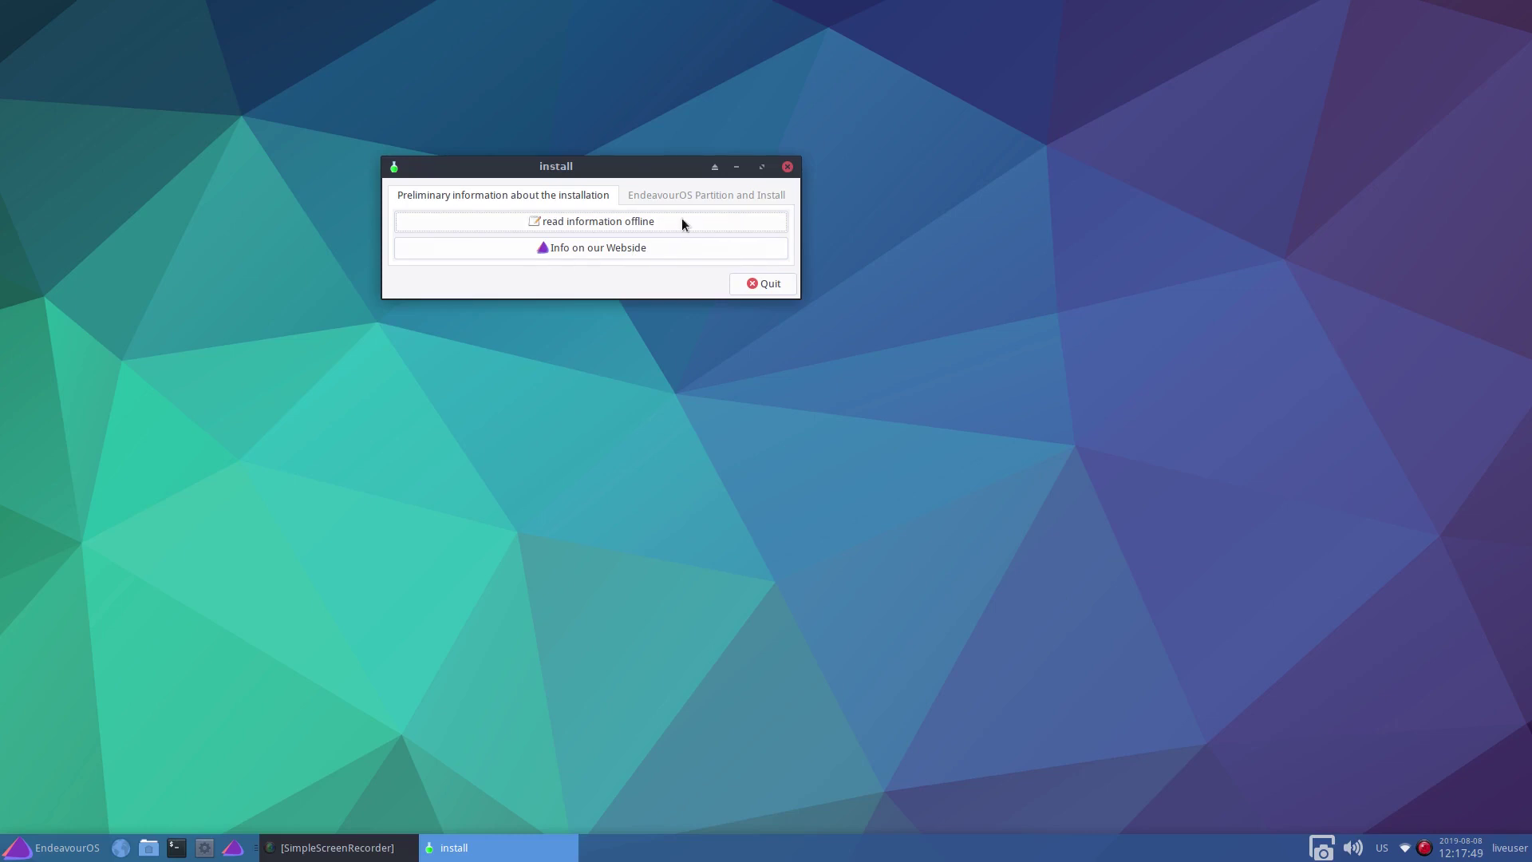
Open the Partition and Install page, launch GParted, and arrange both windows side by side.
{"action": "left_click", "coordinate": [668, 196]}
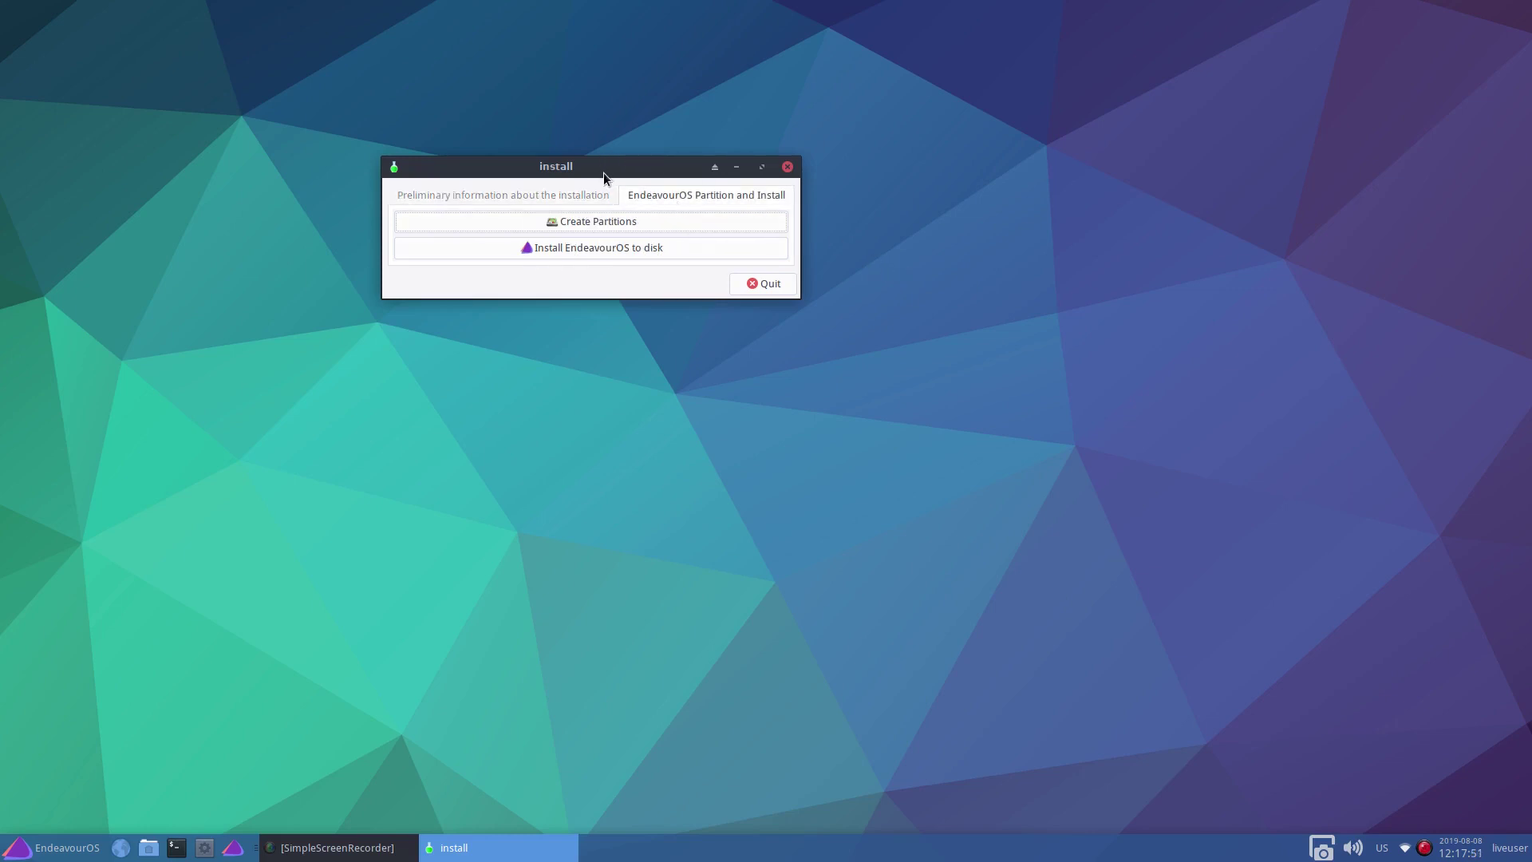
{"action": "left_click_drag", "start_coordinate": [603, 173], "coordinate": [667, 208]}
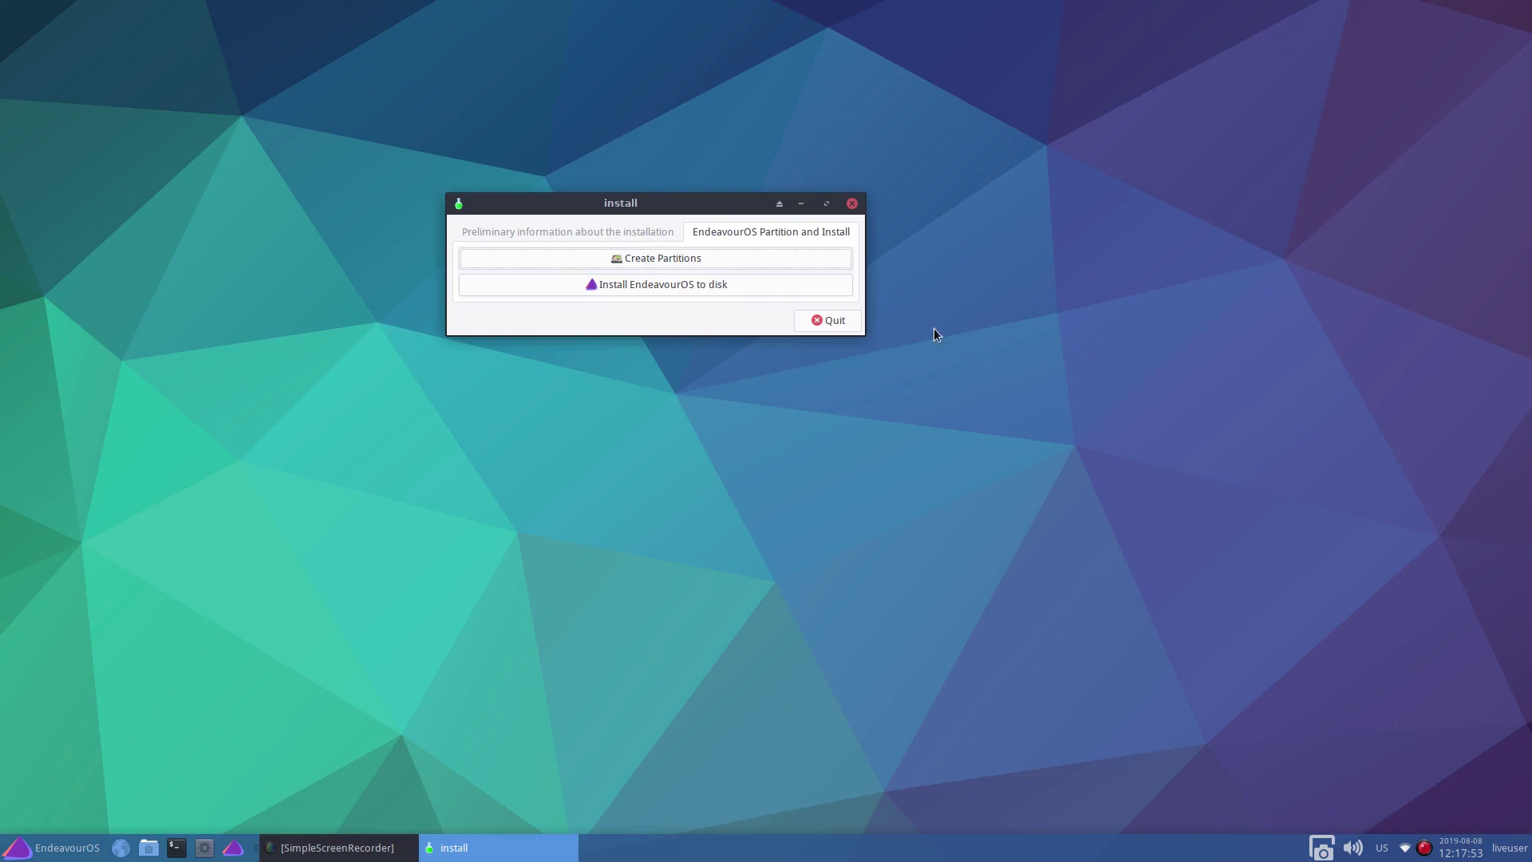
{"action": "left_click", "coordinate": [640, 256]}
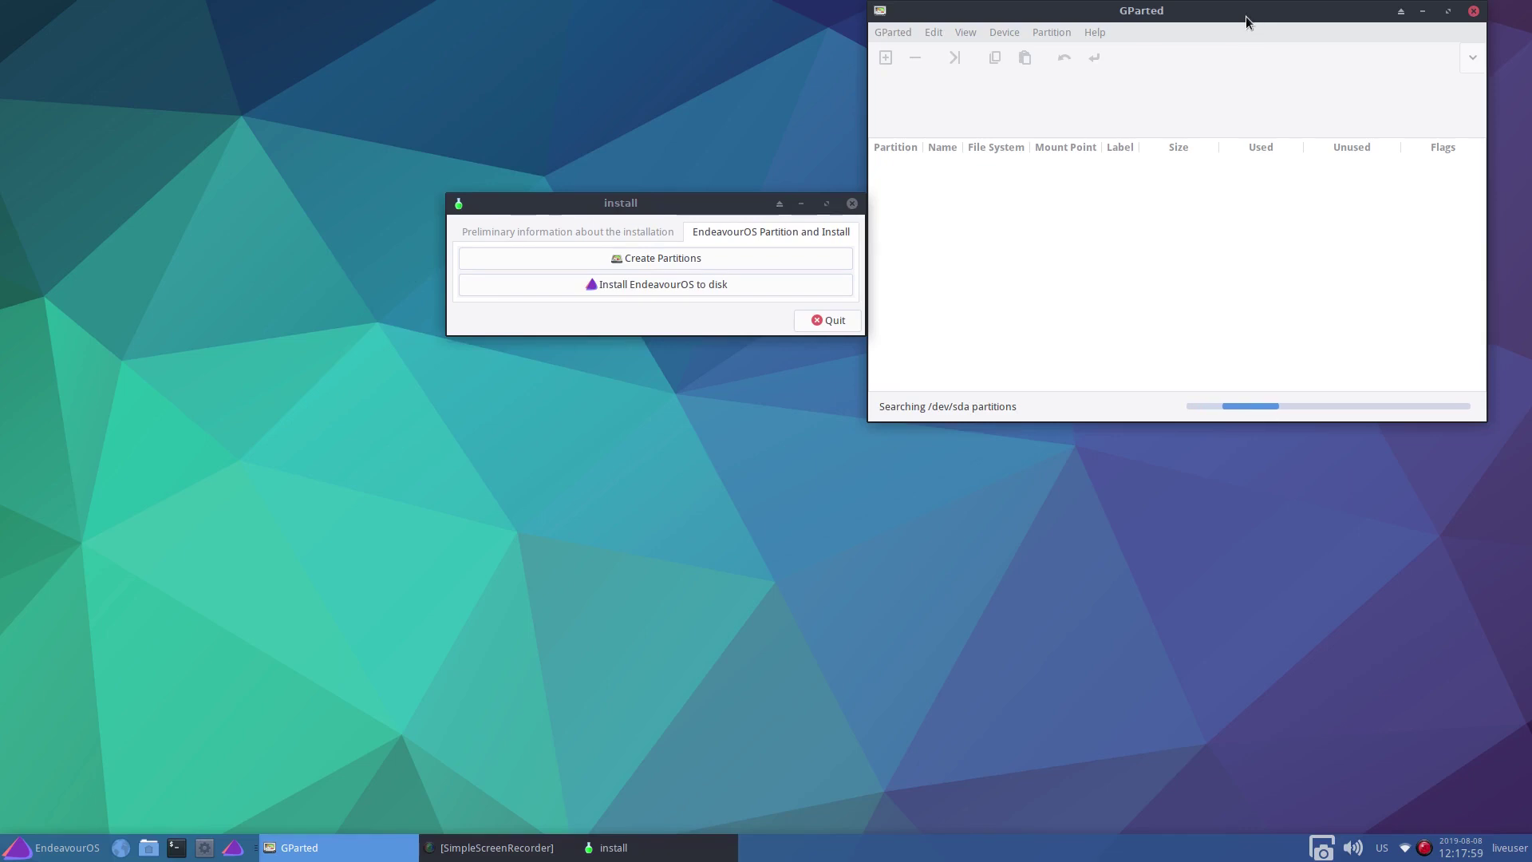
{"action": "left_click_drag", "start_coordinate": [1246, 16], "coordinate": [1066, 69]}
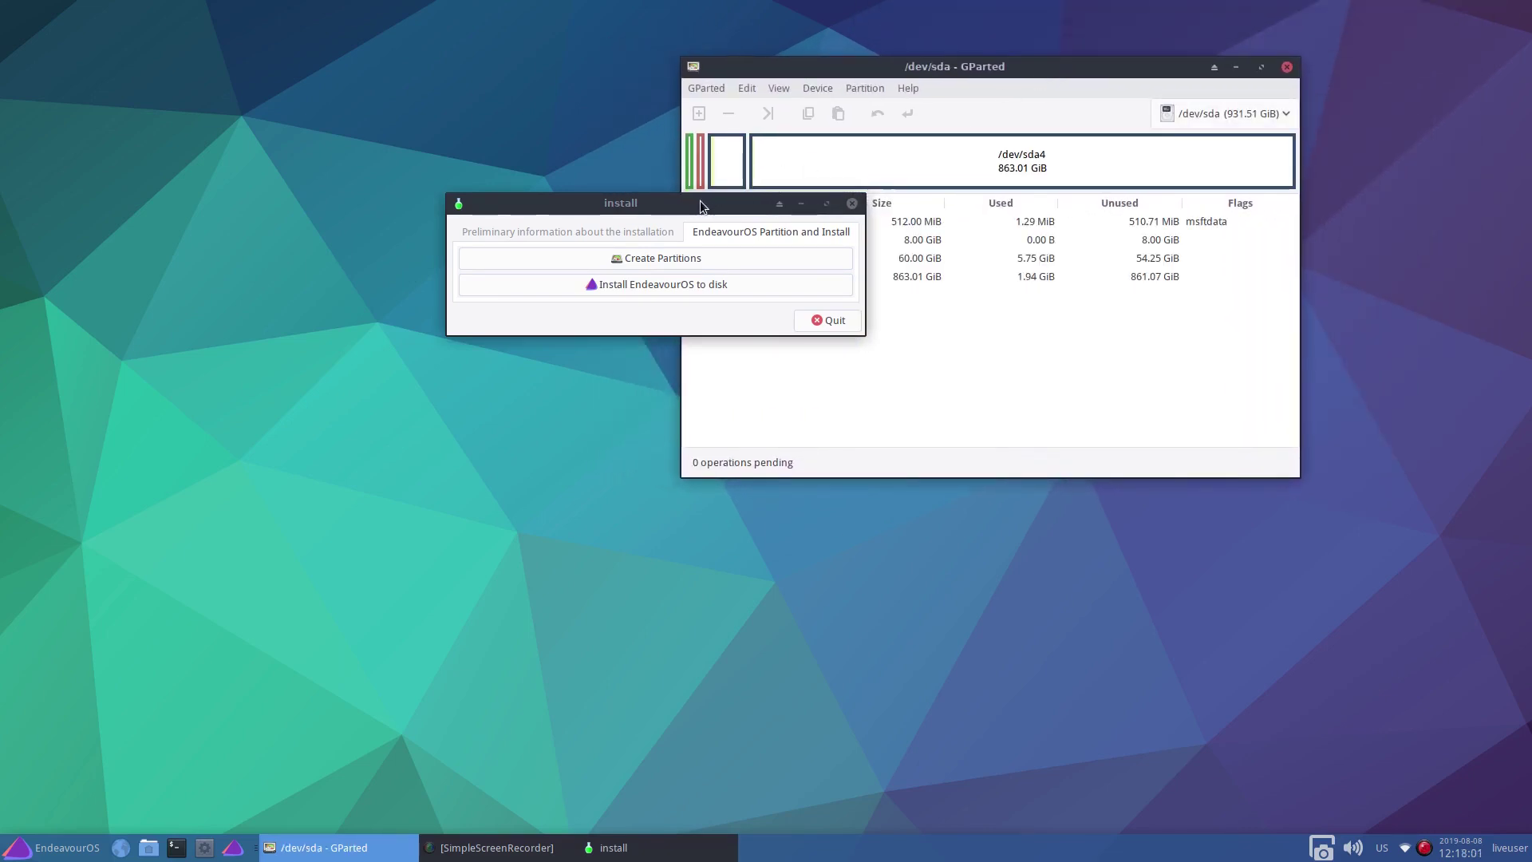
{"action": "left_click_drag", "start_coordinate": [698, 204], "coordinate": [423, 166]}
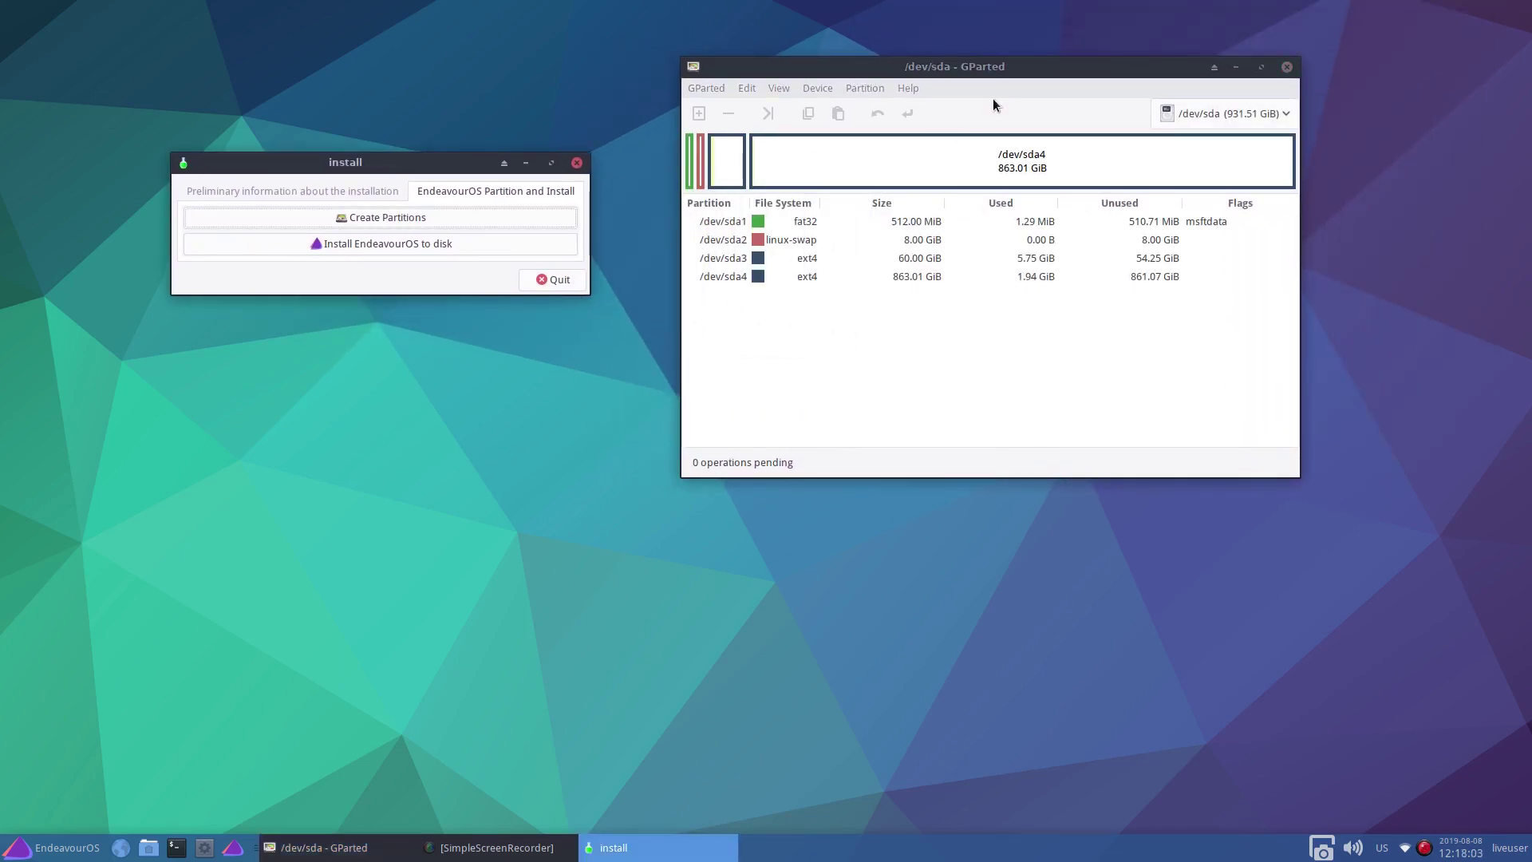
Queue deletion of /dev/sda1, /dev/sda2 (swap), /dev/sda3 and /dev/sda4.
{"action": "left_click_drag", "start_coordinate": [1004, 62], "coordinate": [956, 105]}
{"action": "right_click", "coordinate": [747, 263]}
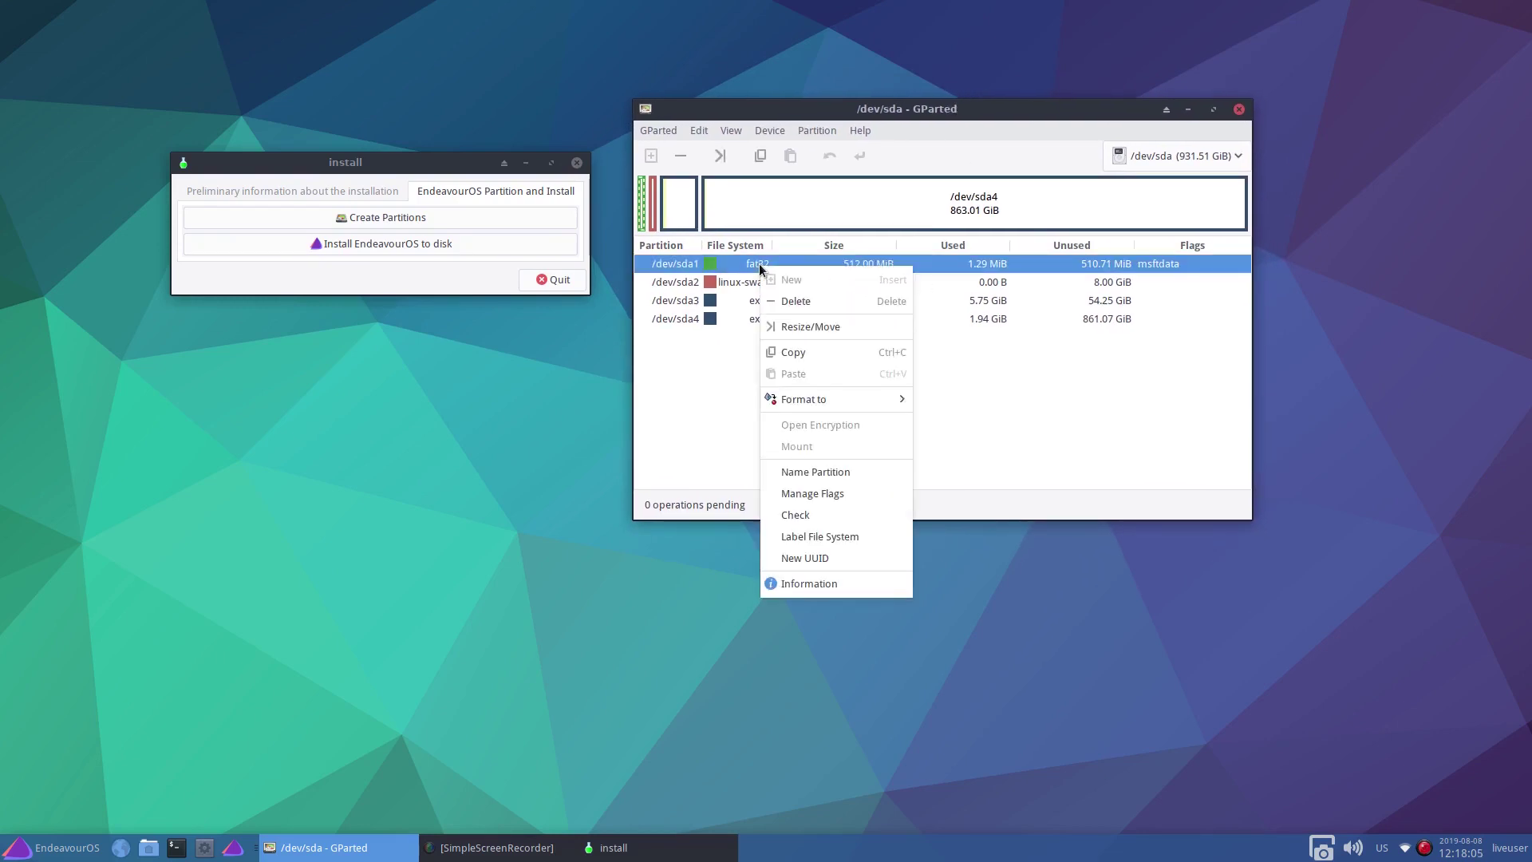
{"action": "left_click", "coordinate": [793, 300]}
{"action": "right_click", "coordinate": [749, 284]}
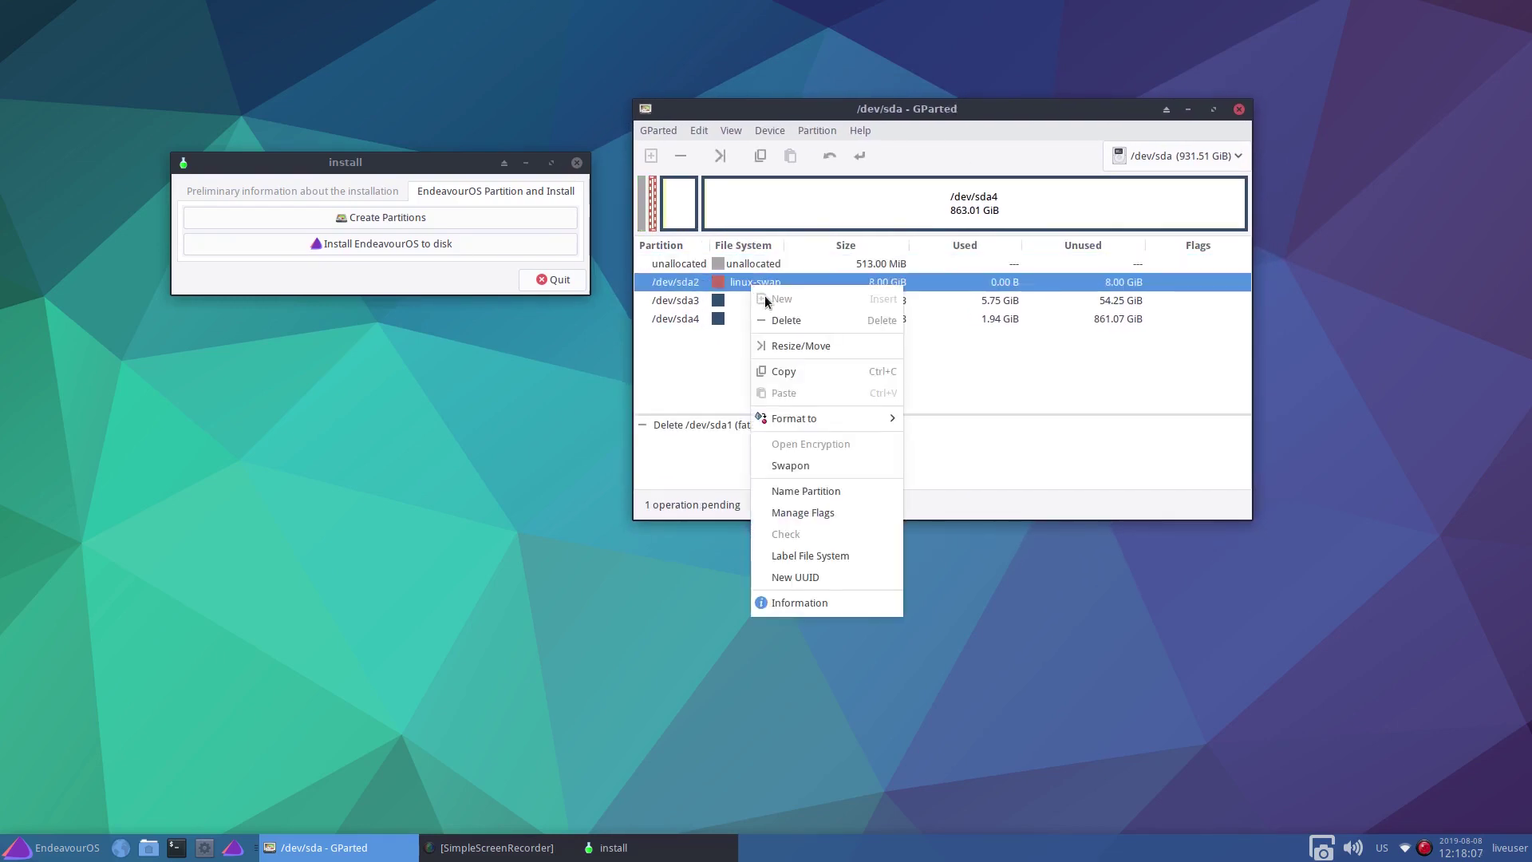
{"action": "left_click", "coordinate": [789, 321]}
{"action": "right_click", "coordinate": [767, 288]}
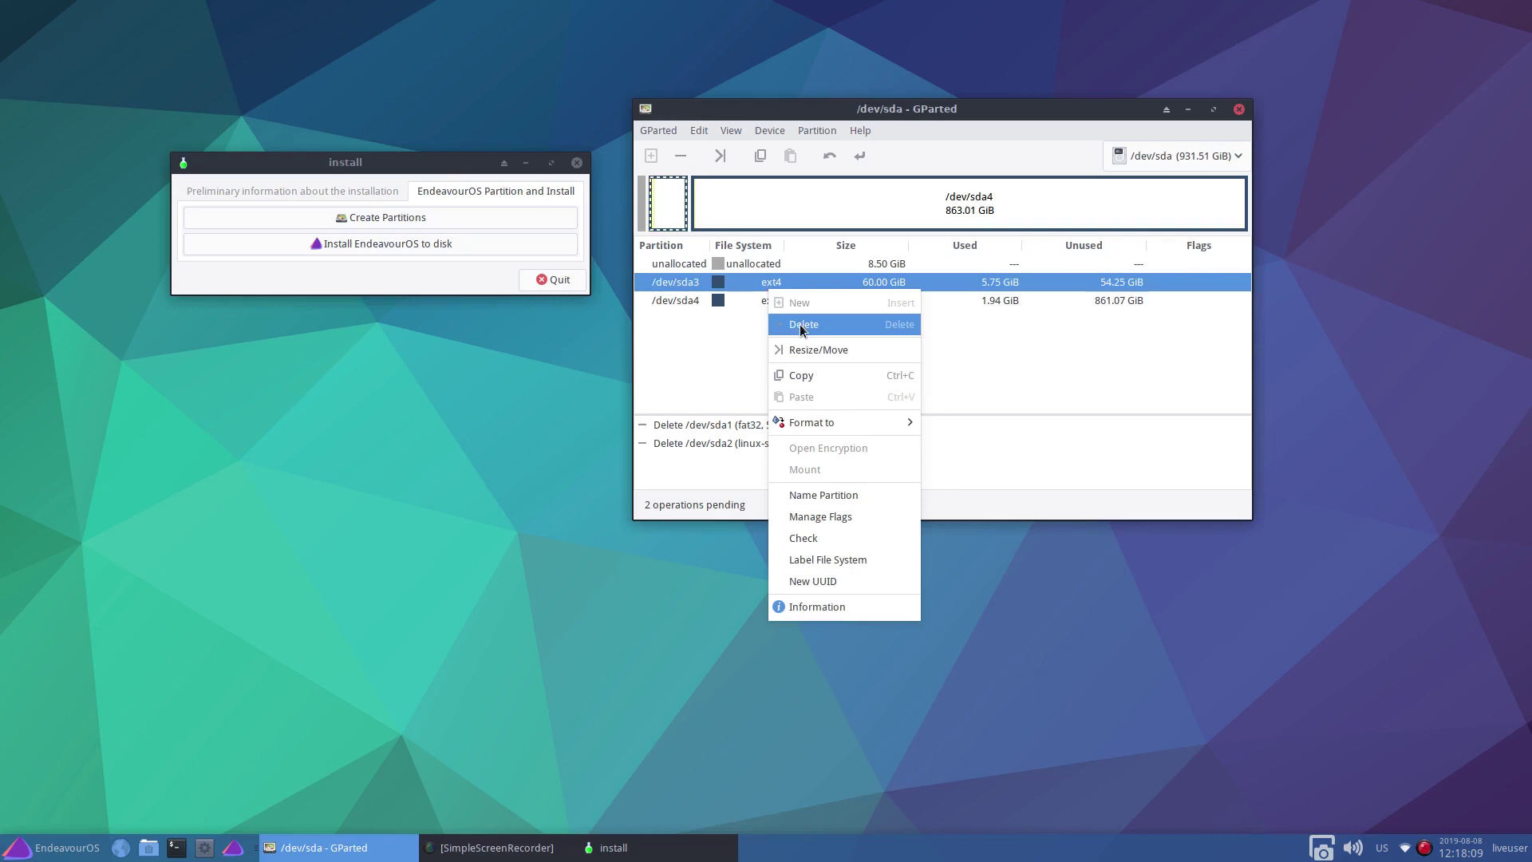
{"action": "left_click", "coordinate": [799, 321]}
{"action": "right_click", "coordinate": [777, 287]}
{"action": "left_click", "coordinate": [797, 316]}
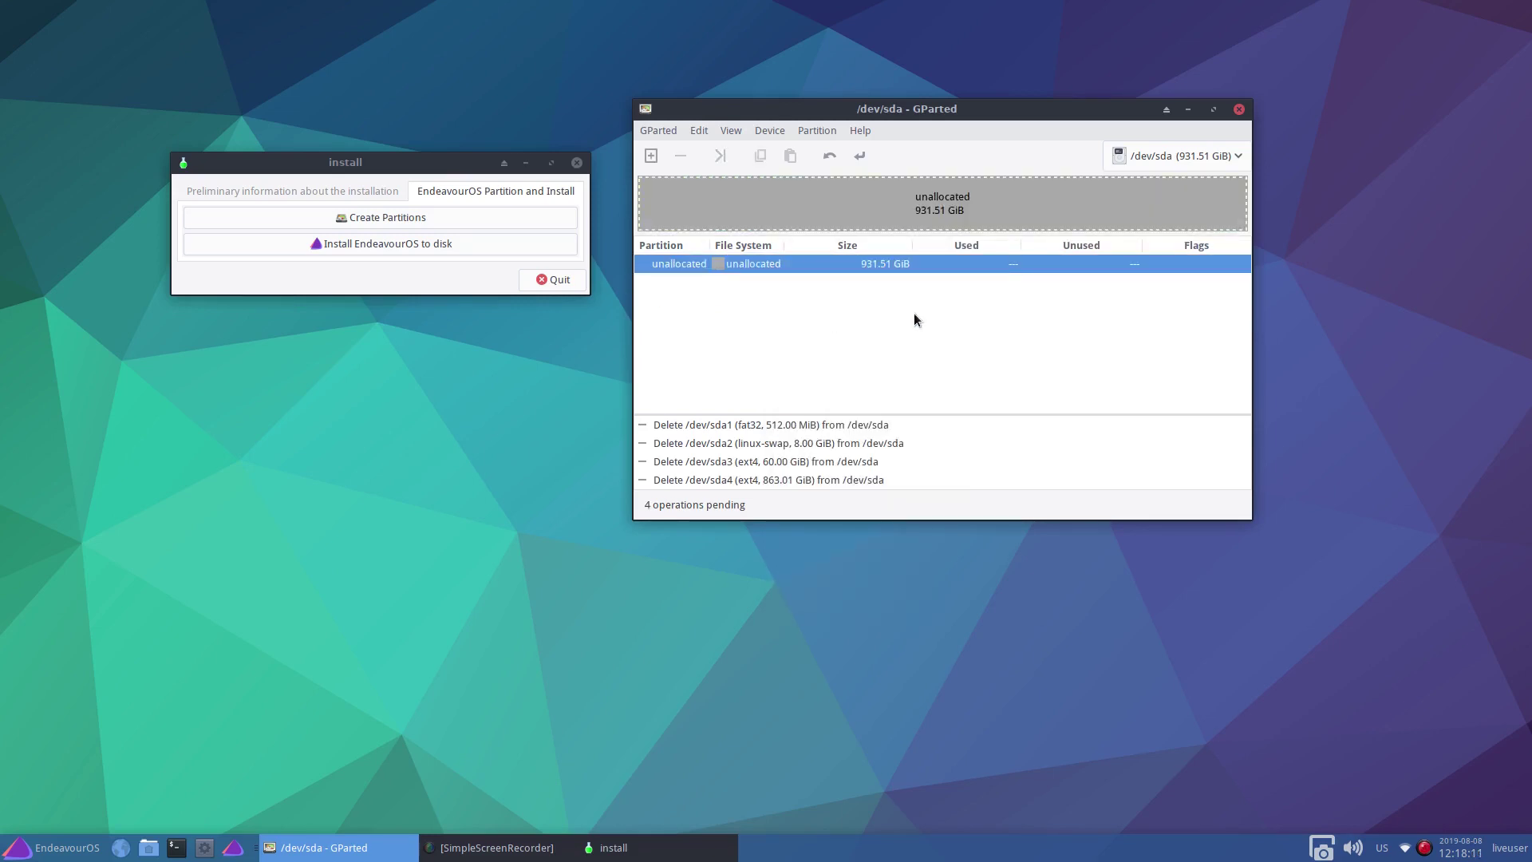
Apply all queued deletions to the disk and close the operations report.
{"action": "left_click", "coordinate": [859, 155]}
{"action": "left_click", "coordinate": [1048, 392]}
{"action": "left_click", "coordinate": [1170, 433]}
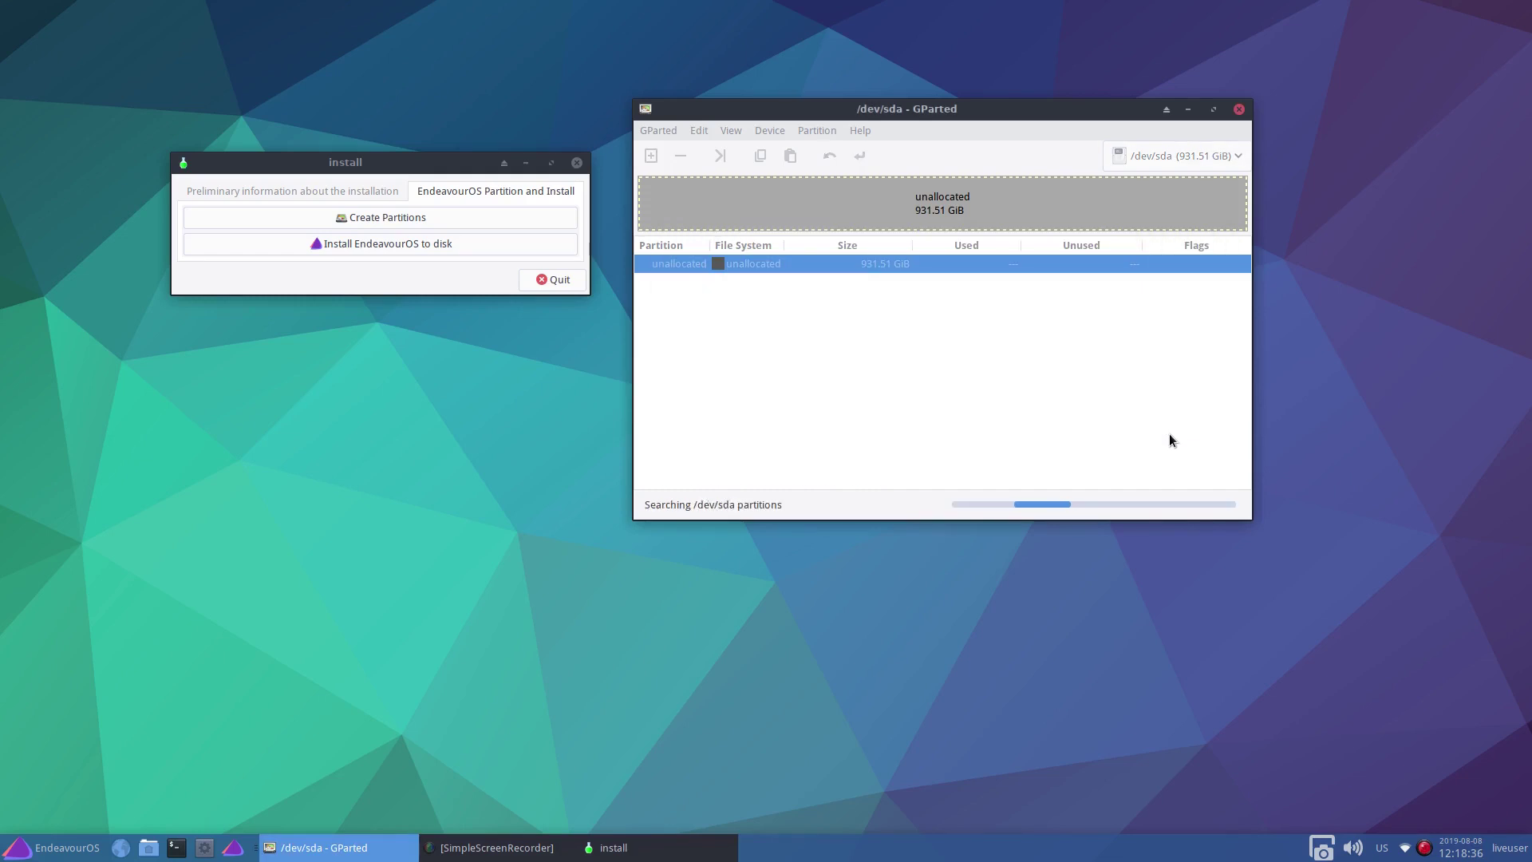
Add a new 512 MiB fat32 partition at the start of the unallocated space.
{"action": "right_click", "coordinate": [758, 264]}
{"action": "left_click", "coordinate": [798, 283]}
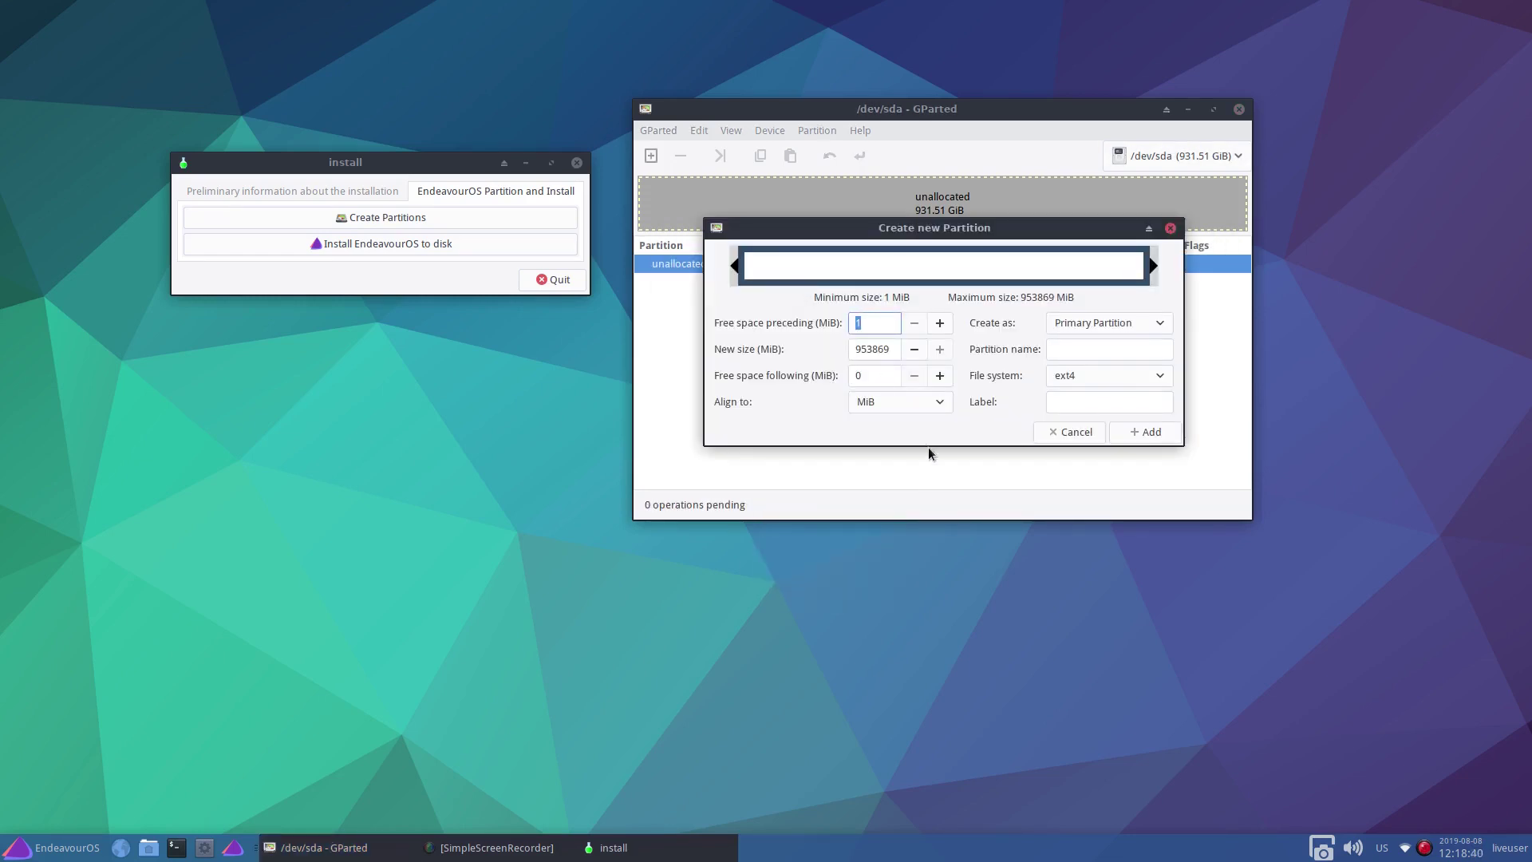
{"action": "left_click", "coordinate": [875, 349]}
{"action": "double_click", "coordinate": [874, 349]}
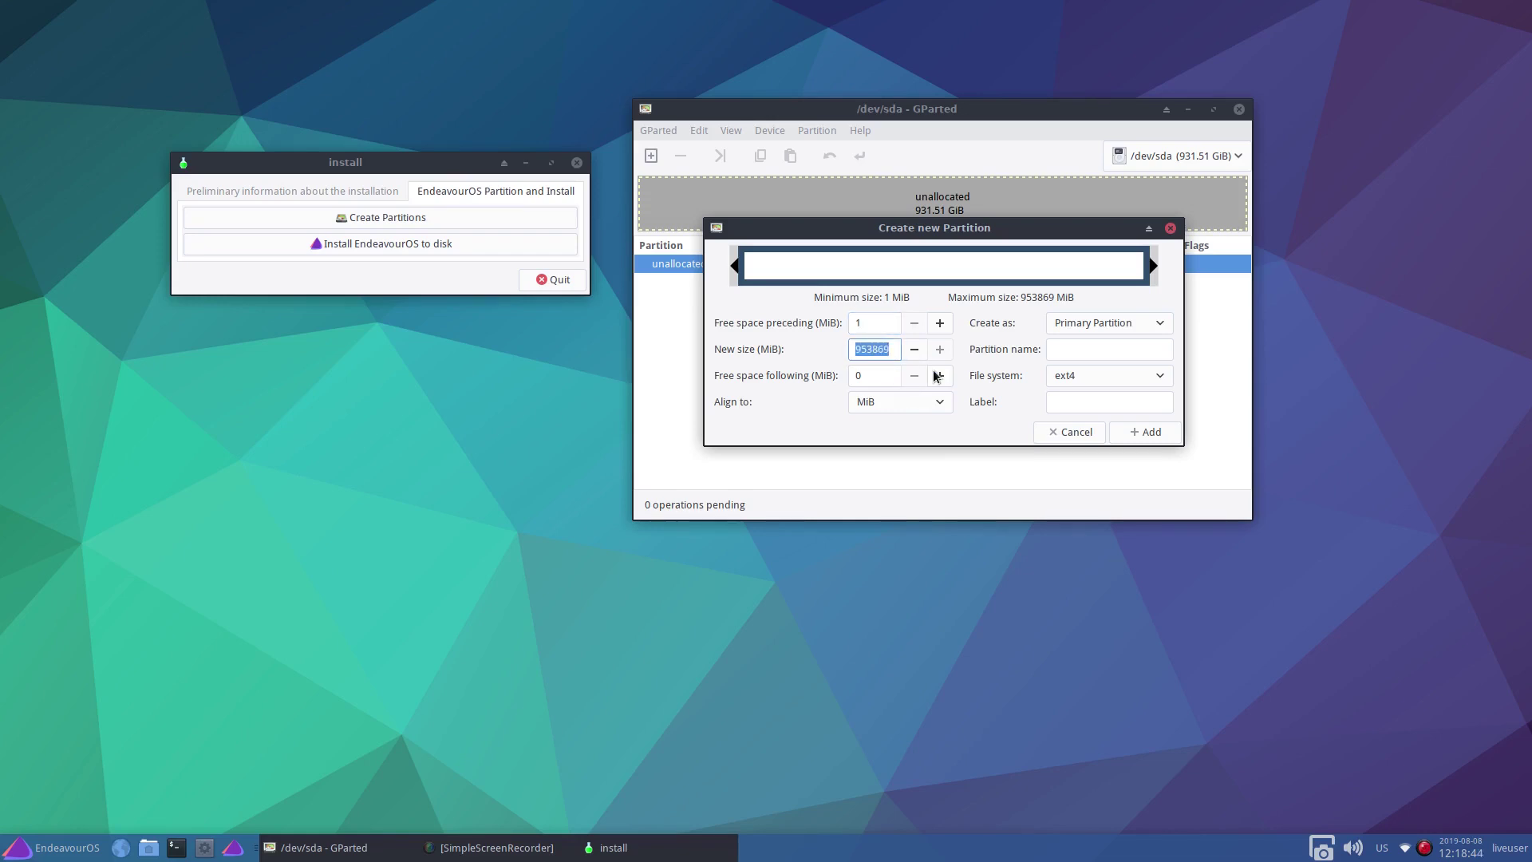
{"action": "type", "text": "512"}
{"action": "left_click", "coordinate": [1123, 380]}
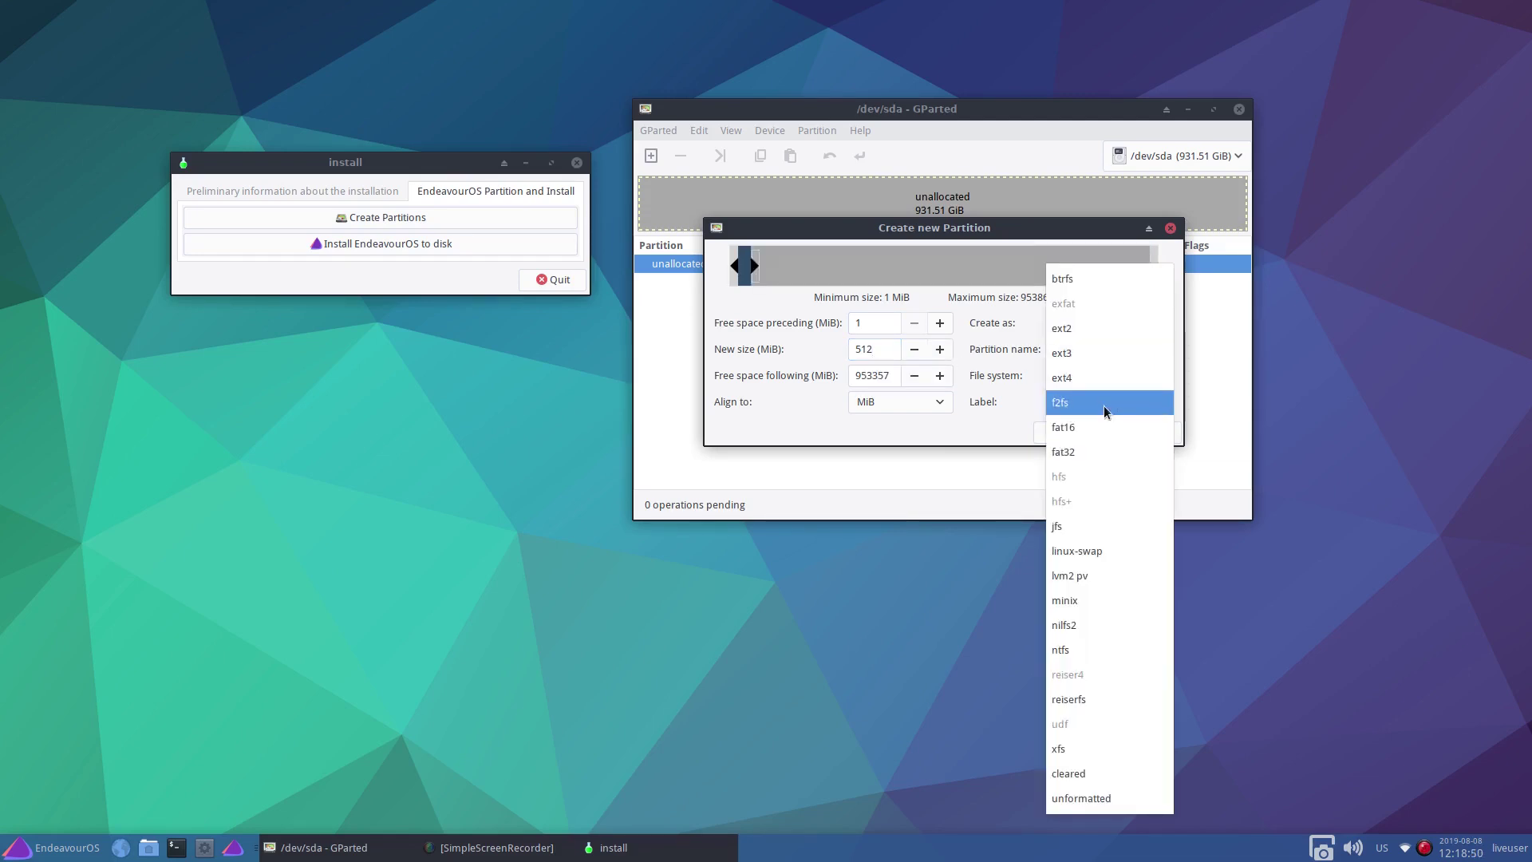
{"action": "left_click", "coordinate": [1087, 452]}
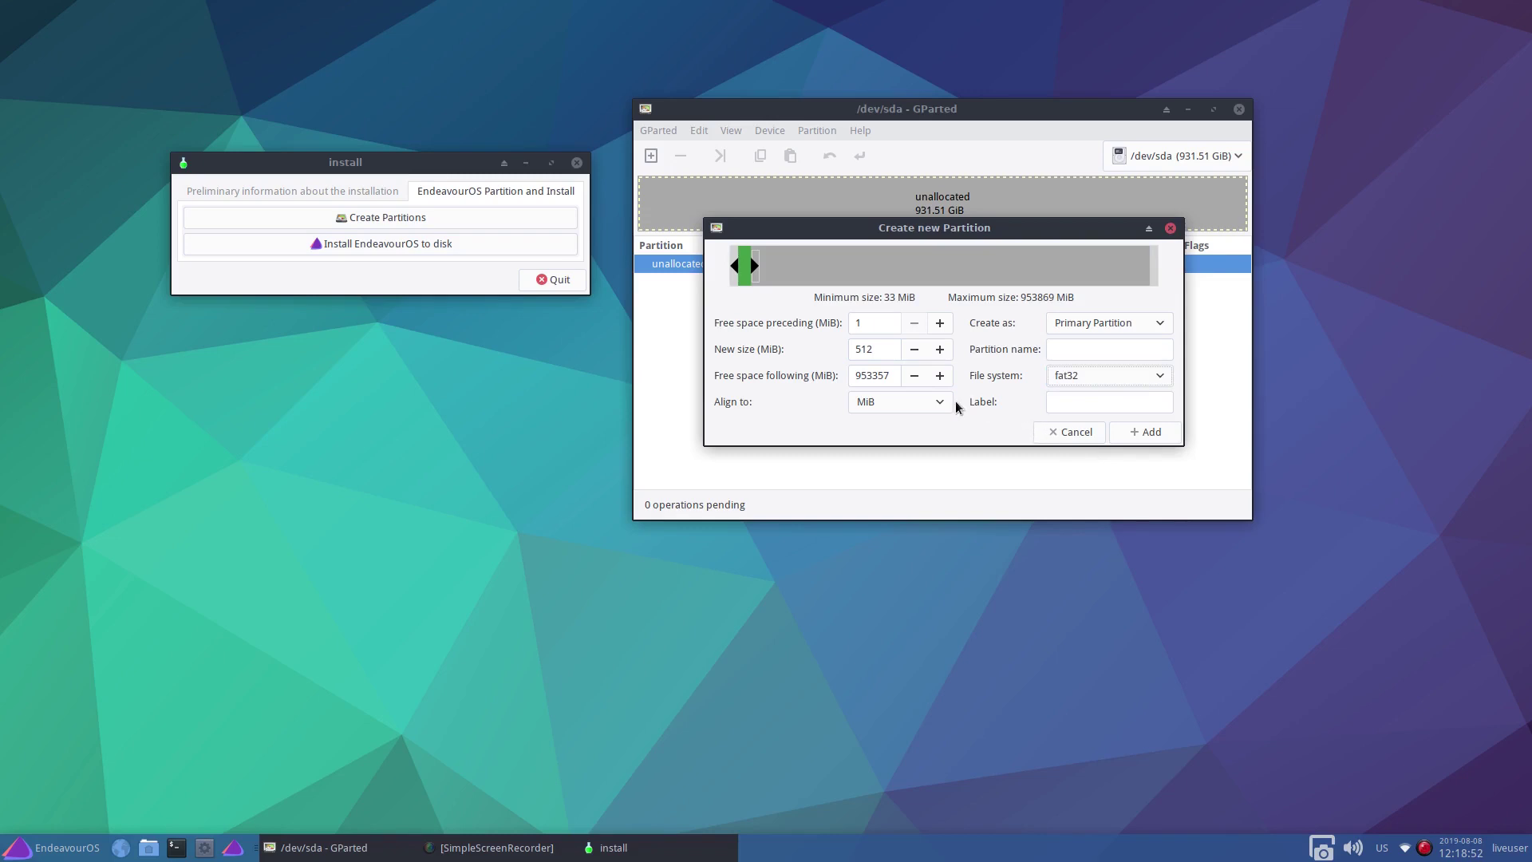
{"action": "left_click", "coordinate": [1134, 433]}
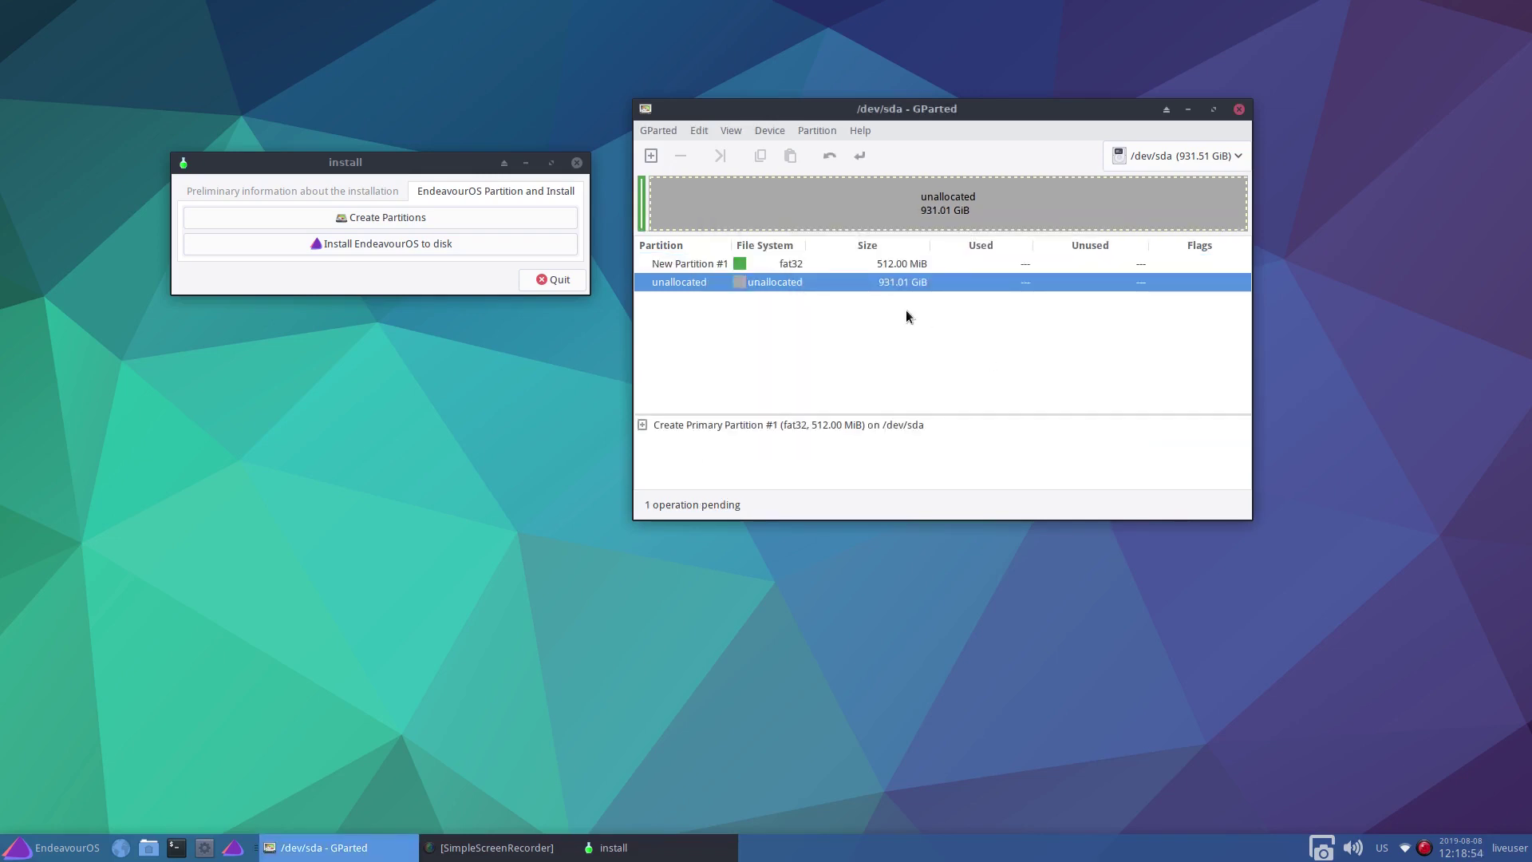
Show and hide the Device Information panel, then start another partition in the remaining free space.
{"action": "left_click", "coordinate": [726, 131]}
{"action": "left_click", "coordinate": [746, 155]}
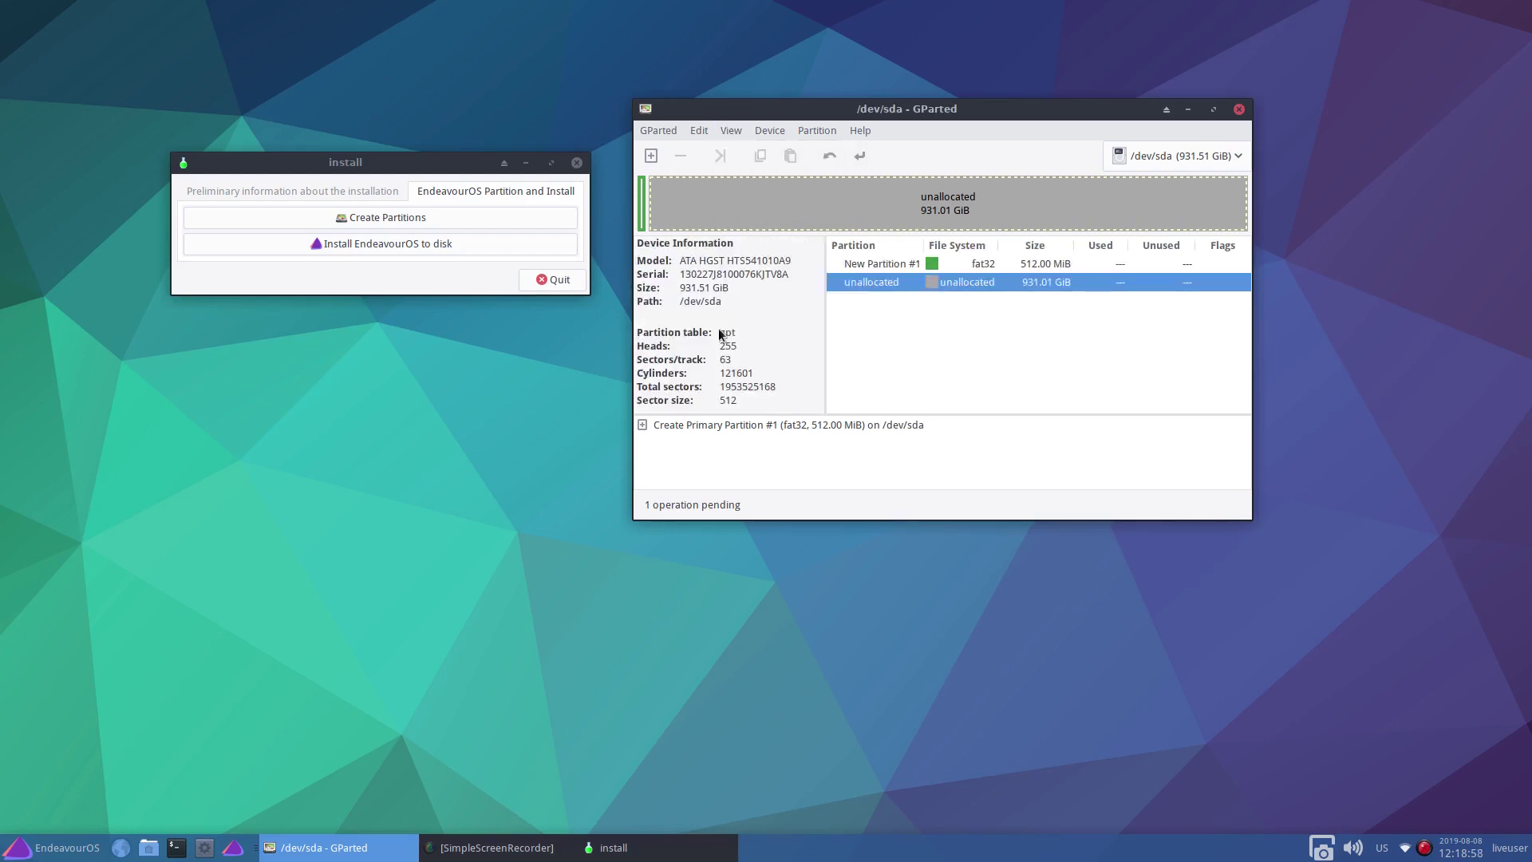
{"action": "left_click", "coordinate": [739, 134]}
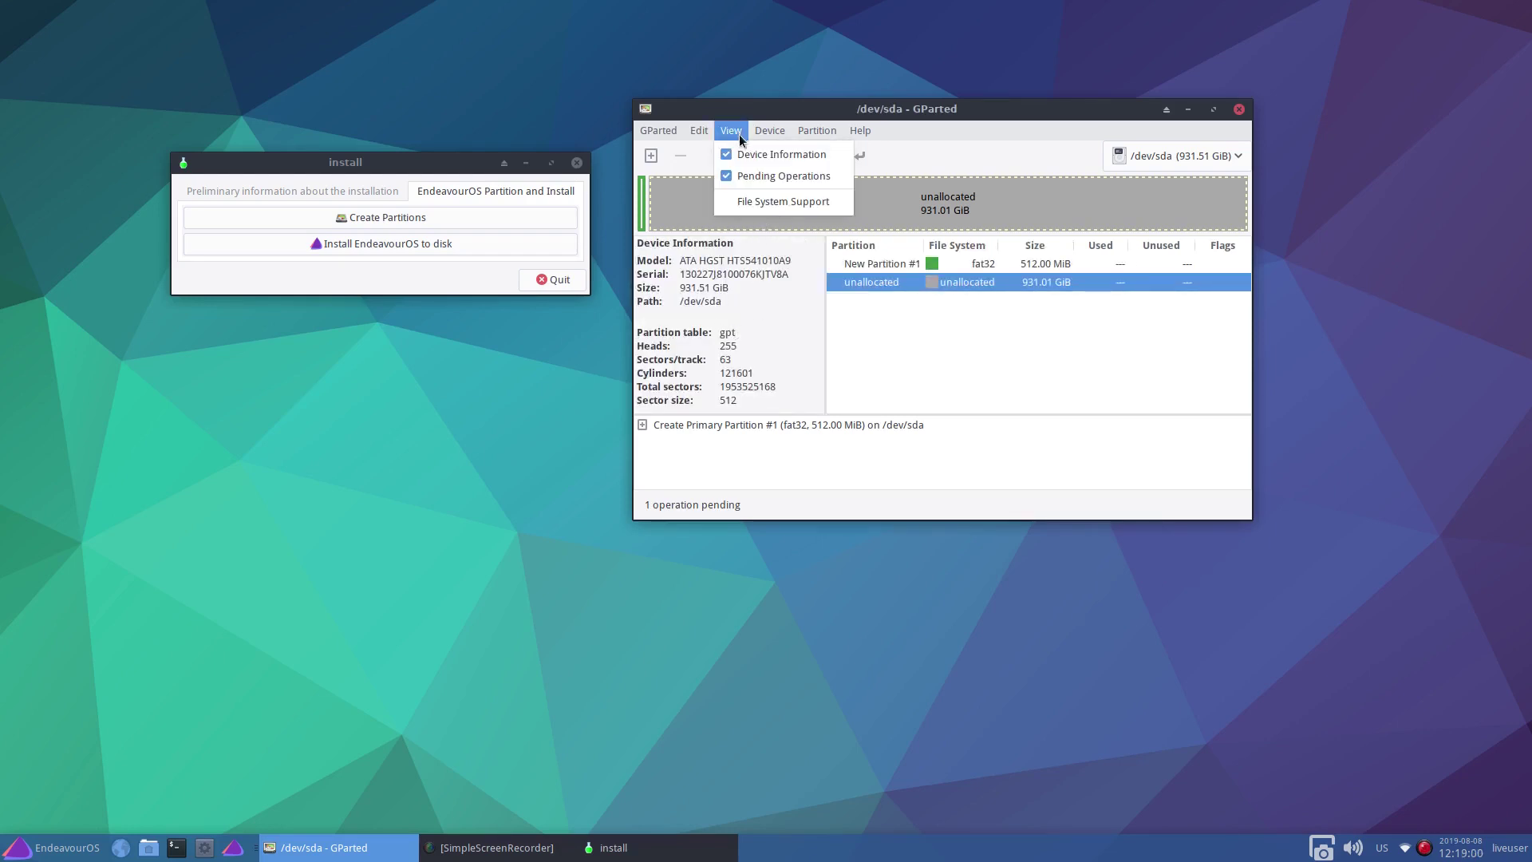
{"action": "left_click", "coordinate": [750, 152]}
{"action": "right_click", "coordinate": [778, 281]}
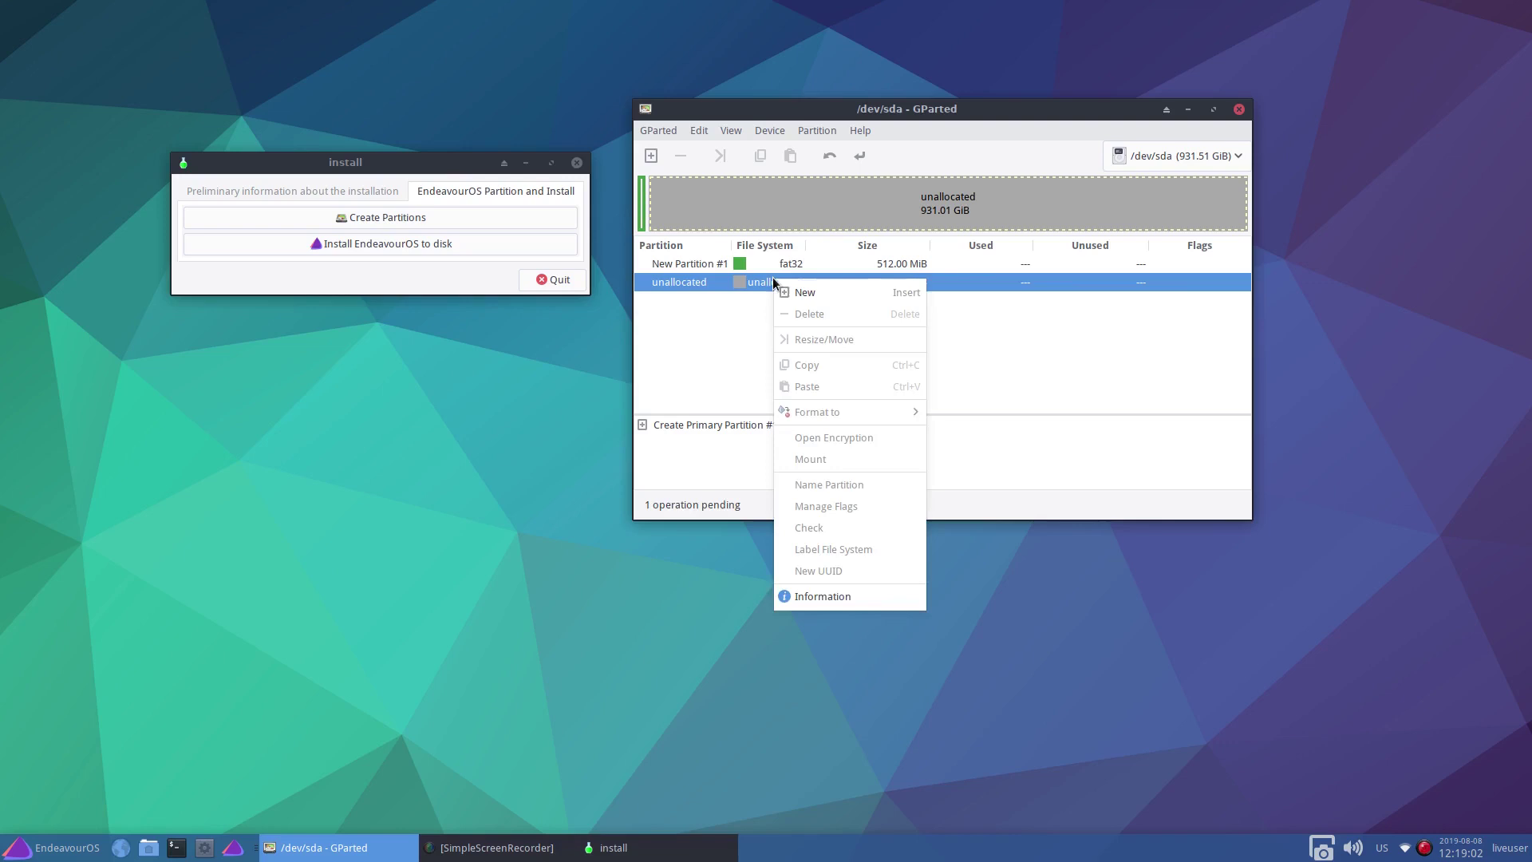
{"action": "left_click", "coordinate": [812, 290]}
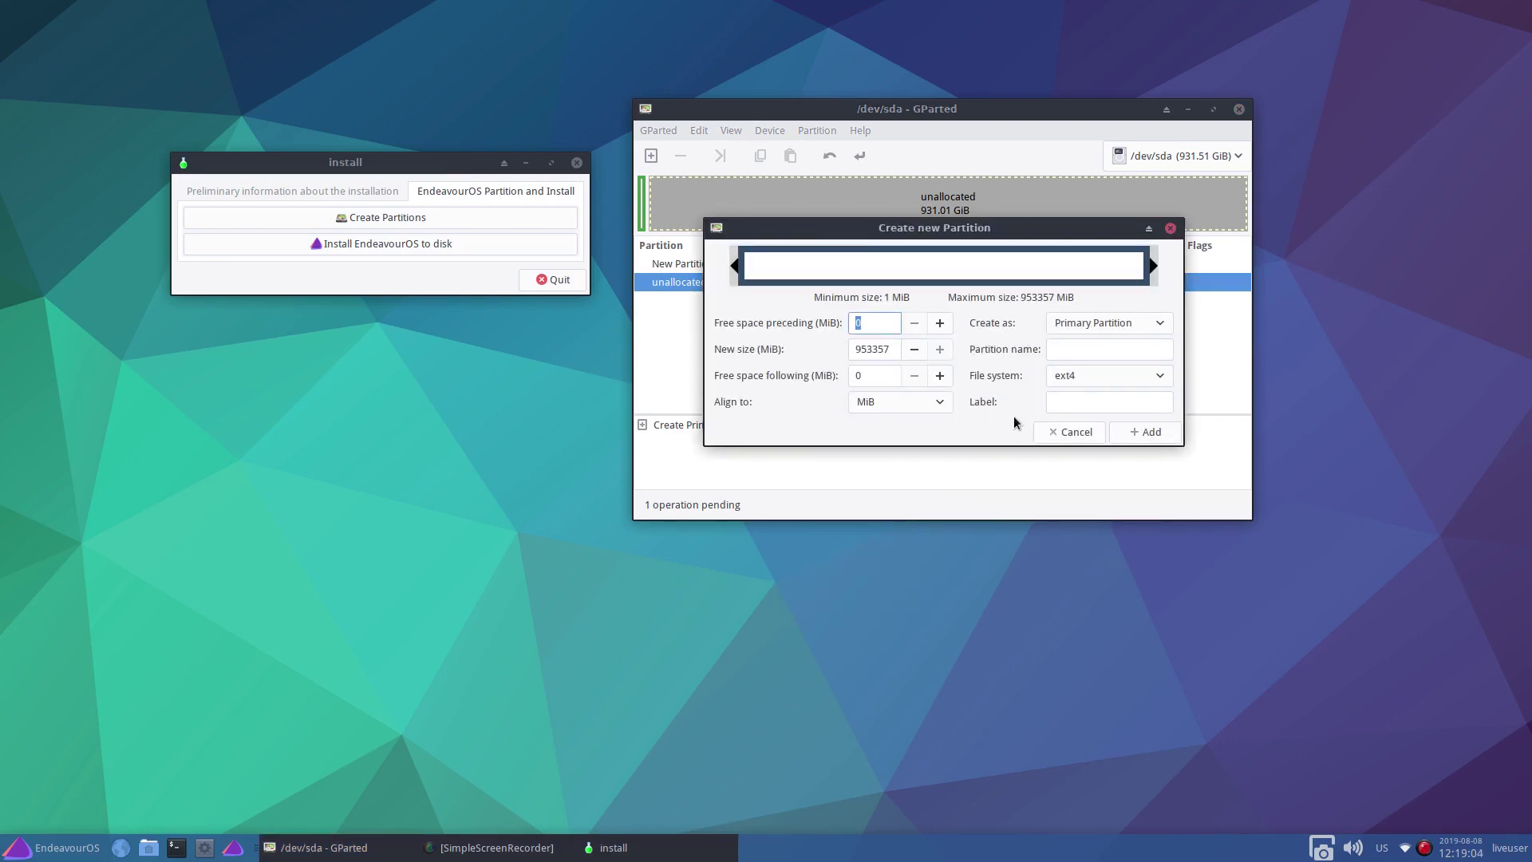
Add a 61440 MiB (60 GiB) ext4 partition and an 871.01 GiB ext4 partition filling the rest.
{"action": "double_click", "coordinate": [877, 349]}
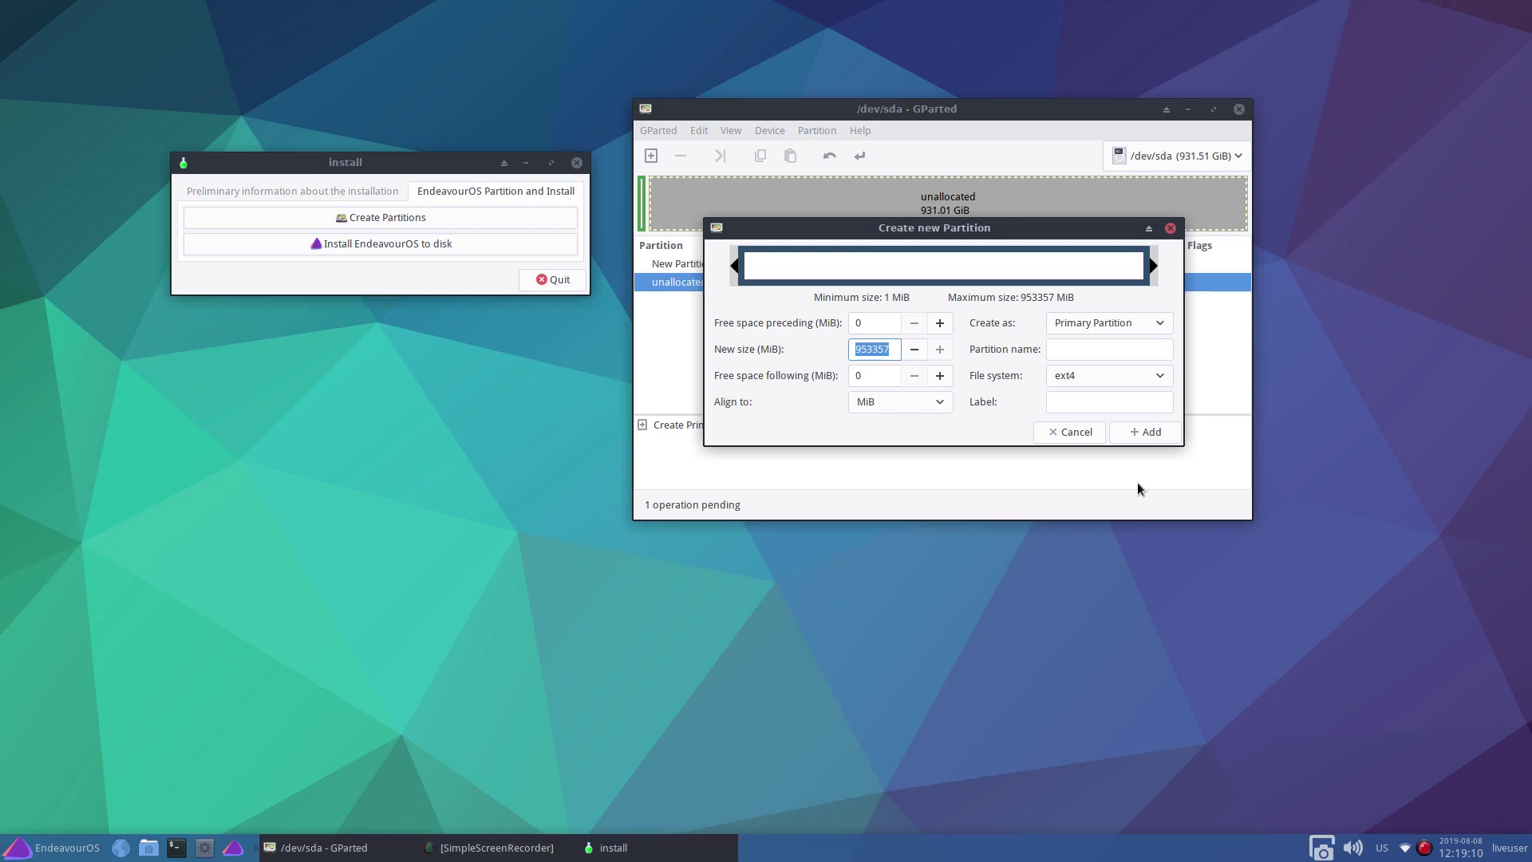
{"action": "type", "text": "61440"}
{"action": "key", "text": "Tab"}
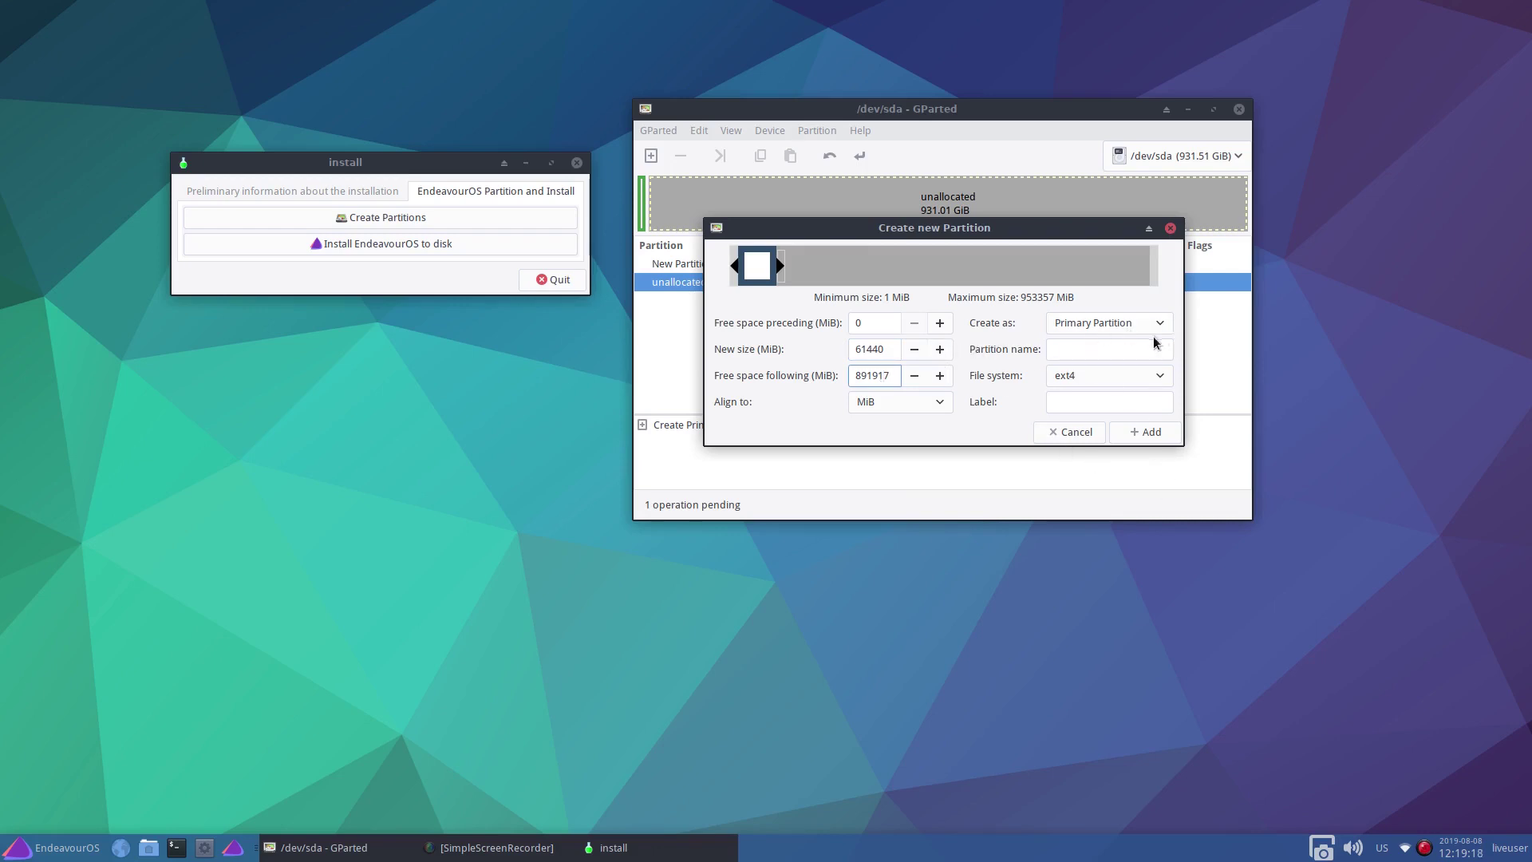
{"action": "left_click", "coordinate": [1144, 432]}
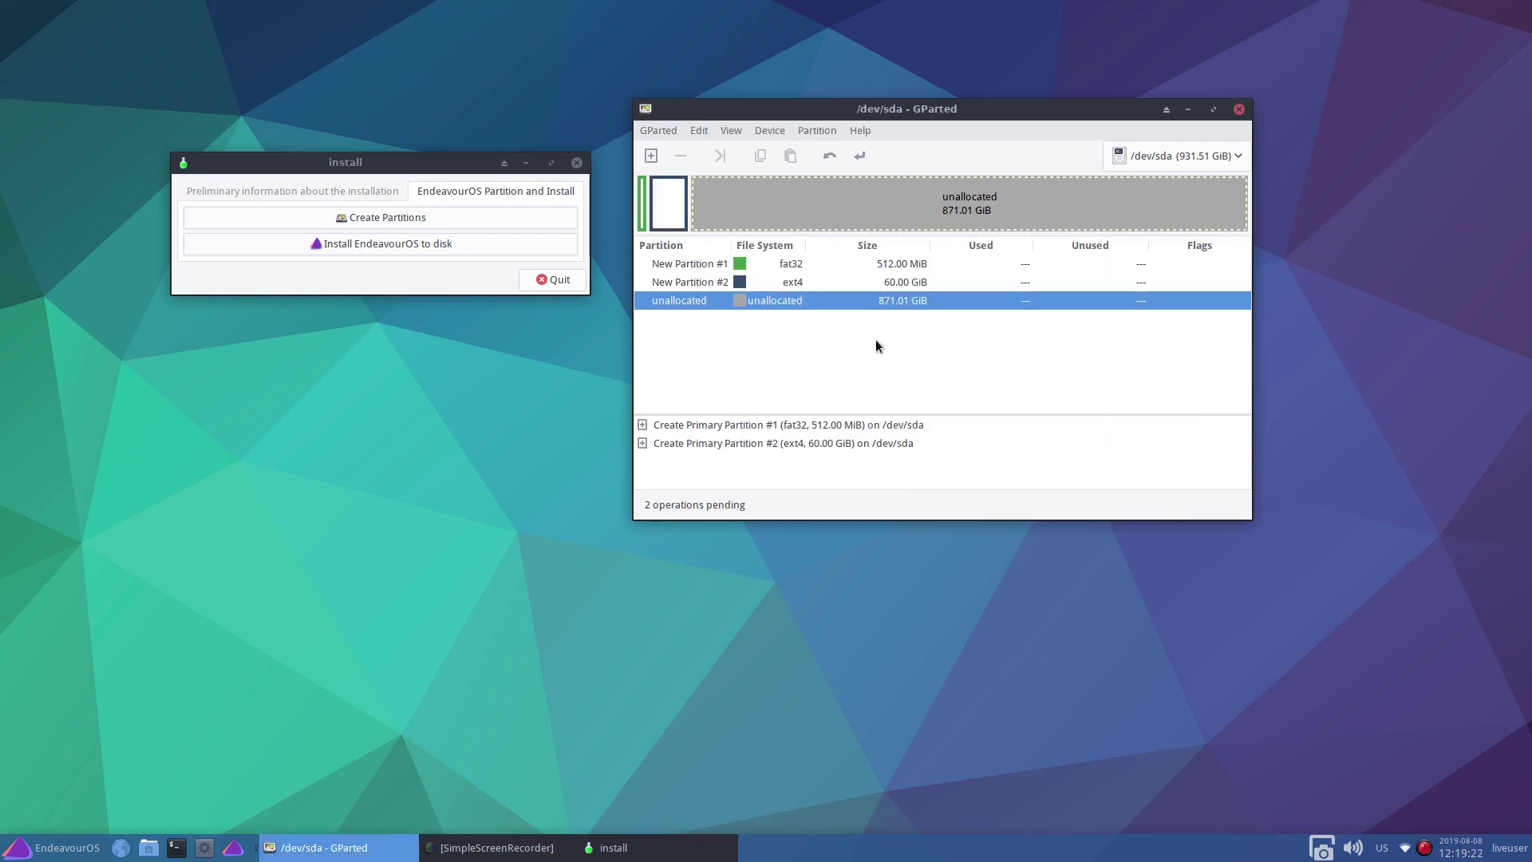
{"action": "right_click", "coordinate": [778, 300]}
{"action": "left_click", "coordinate": [804, 308]}
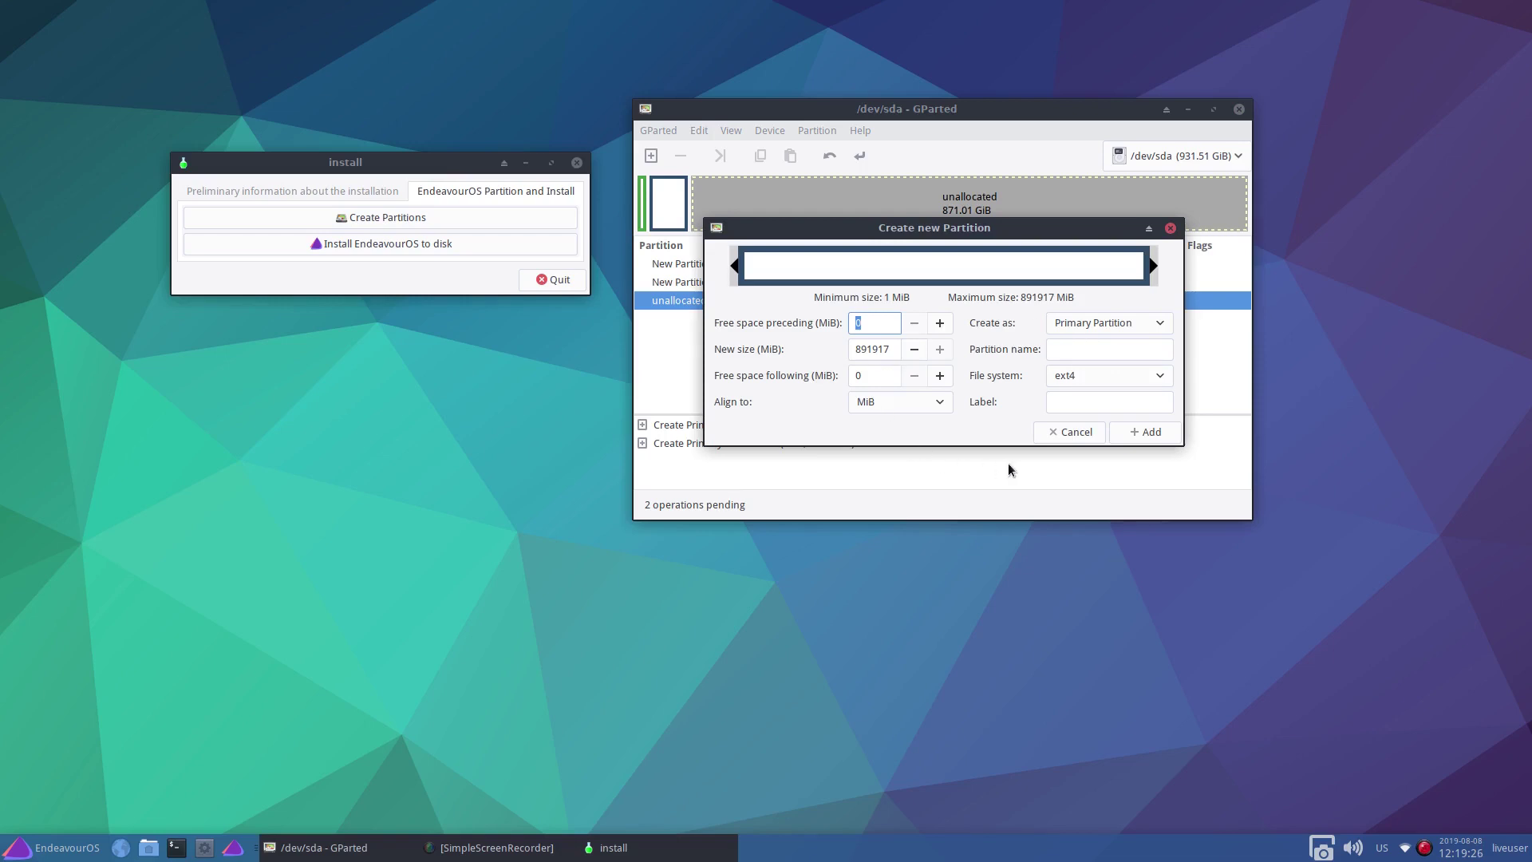
{"action": "left_click", "coordinate": [1150, 433]}
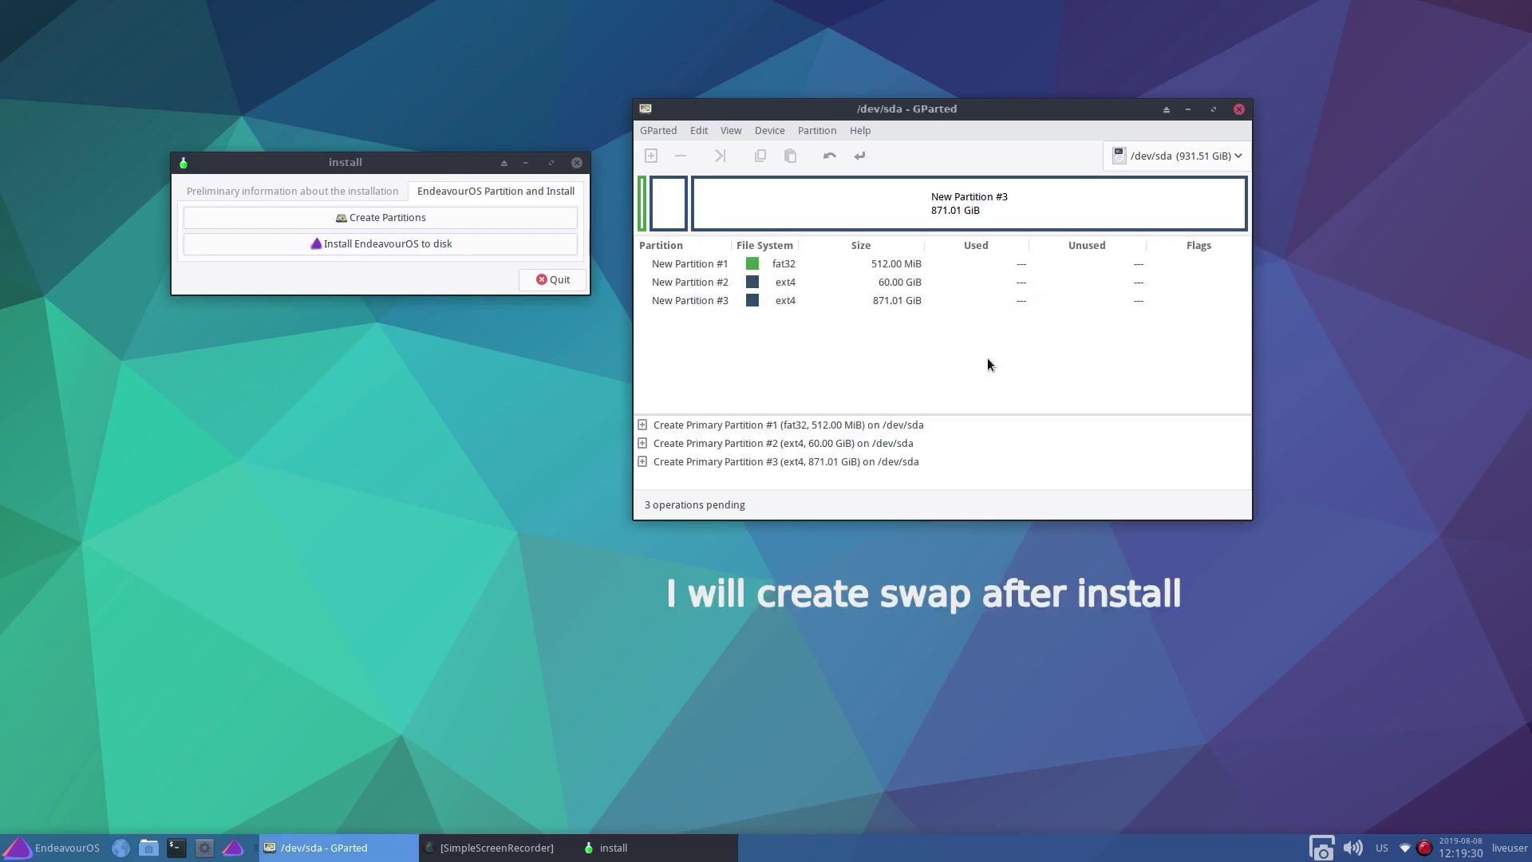
Apply the three queued partition creations to /dev/sda, then close GParted.
{"action": "left_click", "coordinate": [859, 155]}
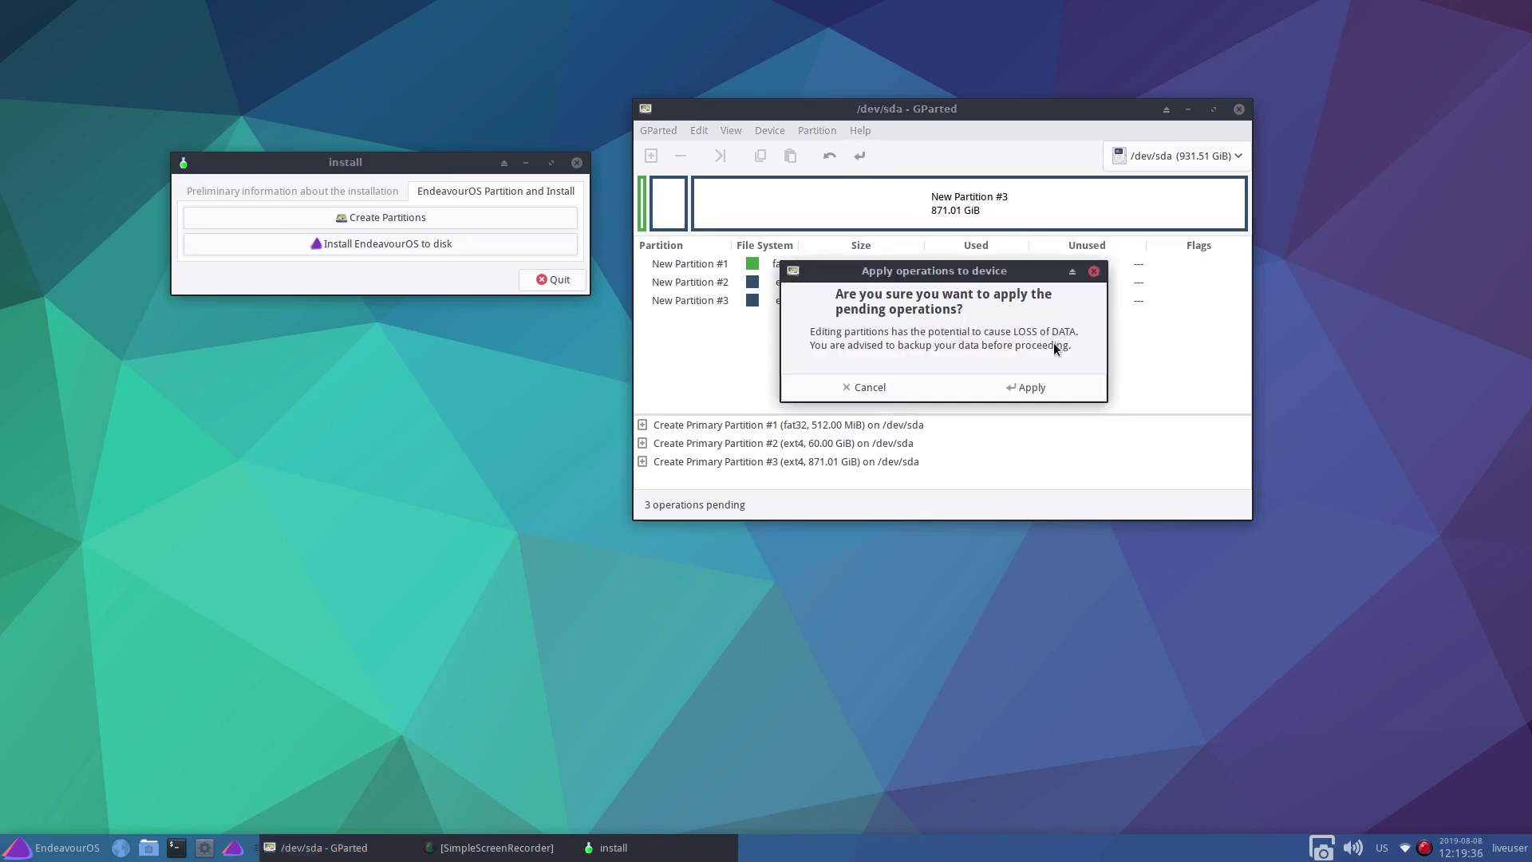
{"action": "left_click", "coordinate": [1029, 387]}
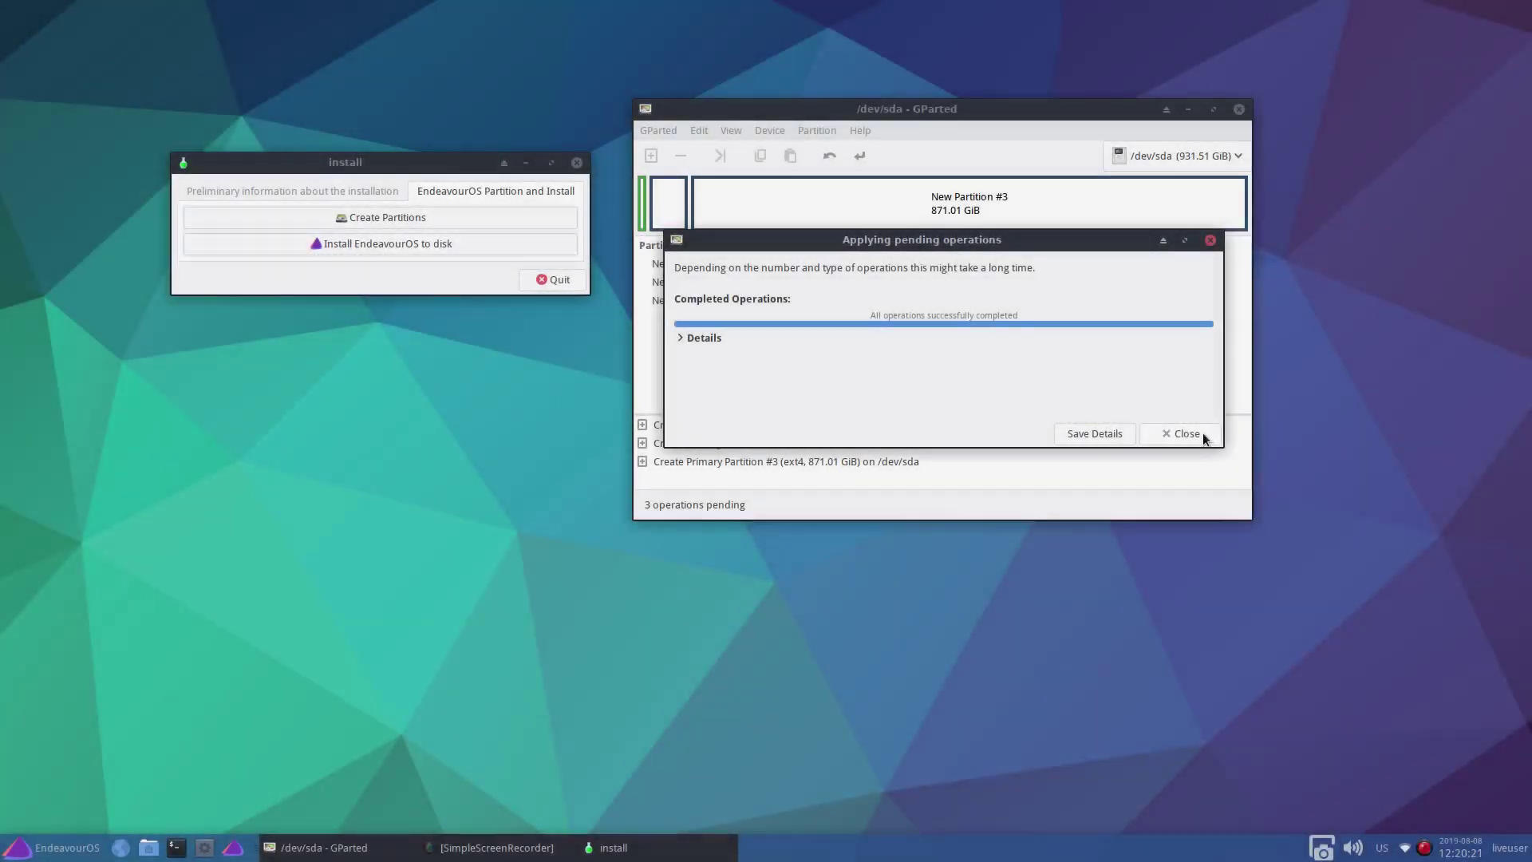
{"action": "left_click", "coordinate": [1203, 433]}
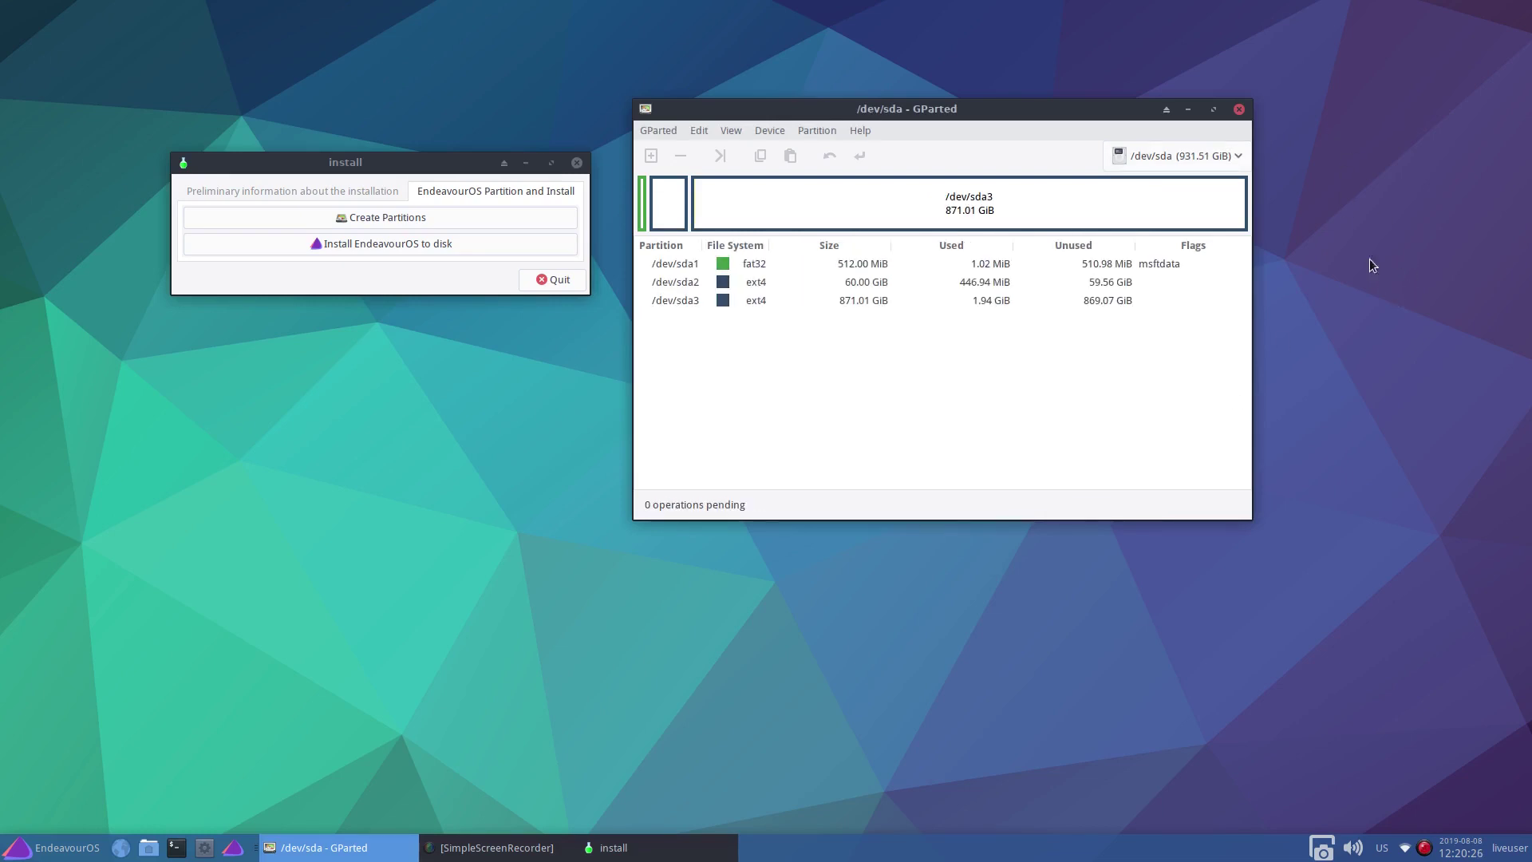
{"action": "left_click", "coordinate": [1239, 110]}
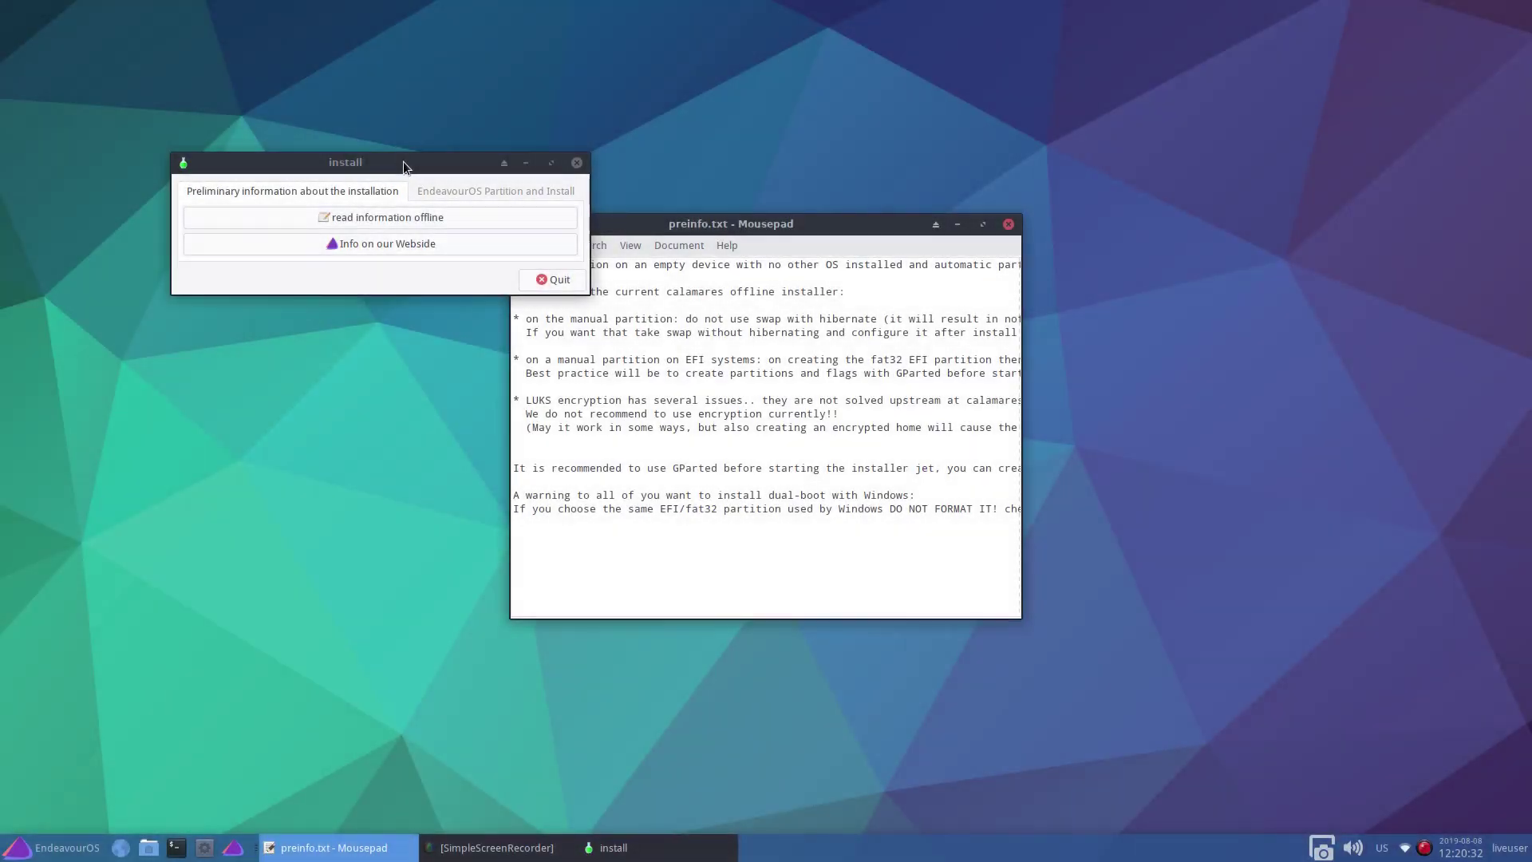
Move the installer aside, maximize preinfo.txt in Mousepad to read it, then close Mousepad.
{"action": "left_click_drag", "start_coordinate": [444, 164], "coordinate": [1225, 71]}
{"action": "double_click", "coordinate": [793, 225]}
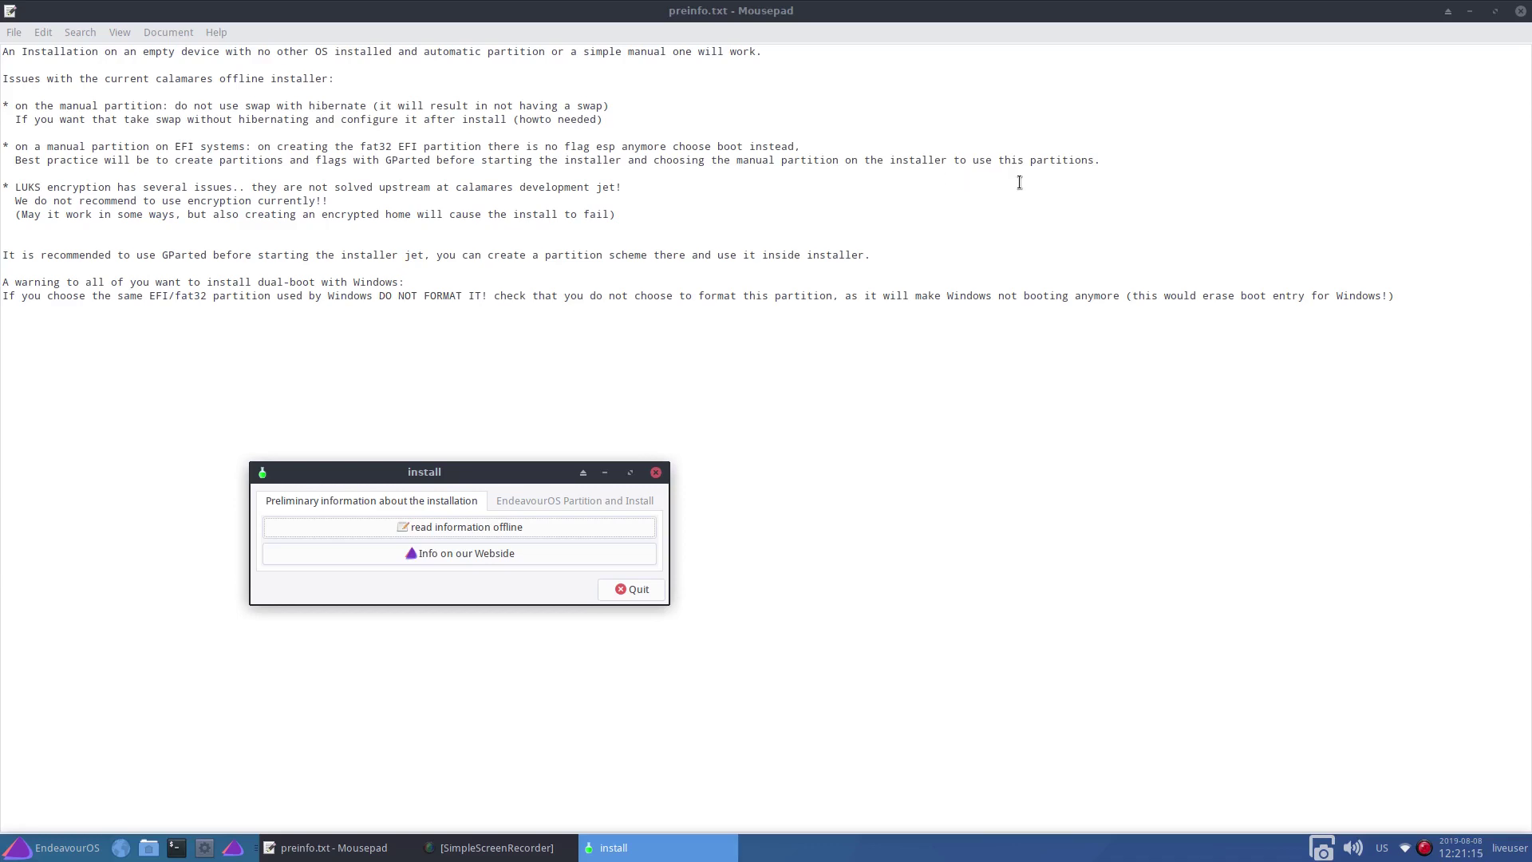
{"action": "left_click", "coordinate": [1473, 17]}
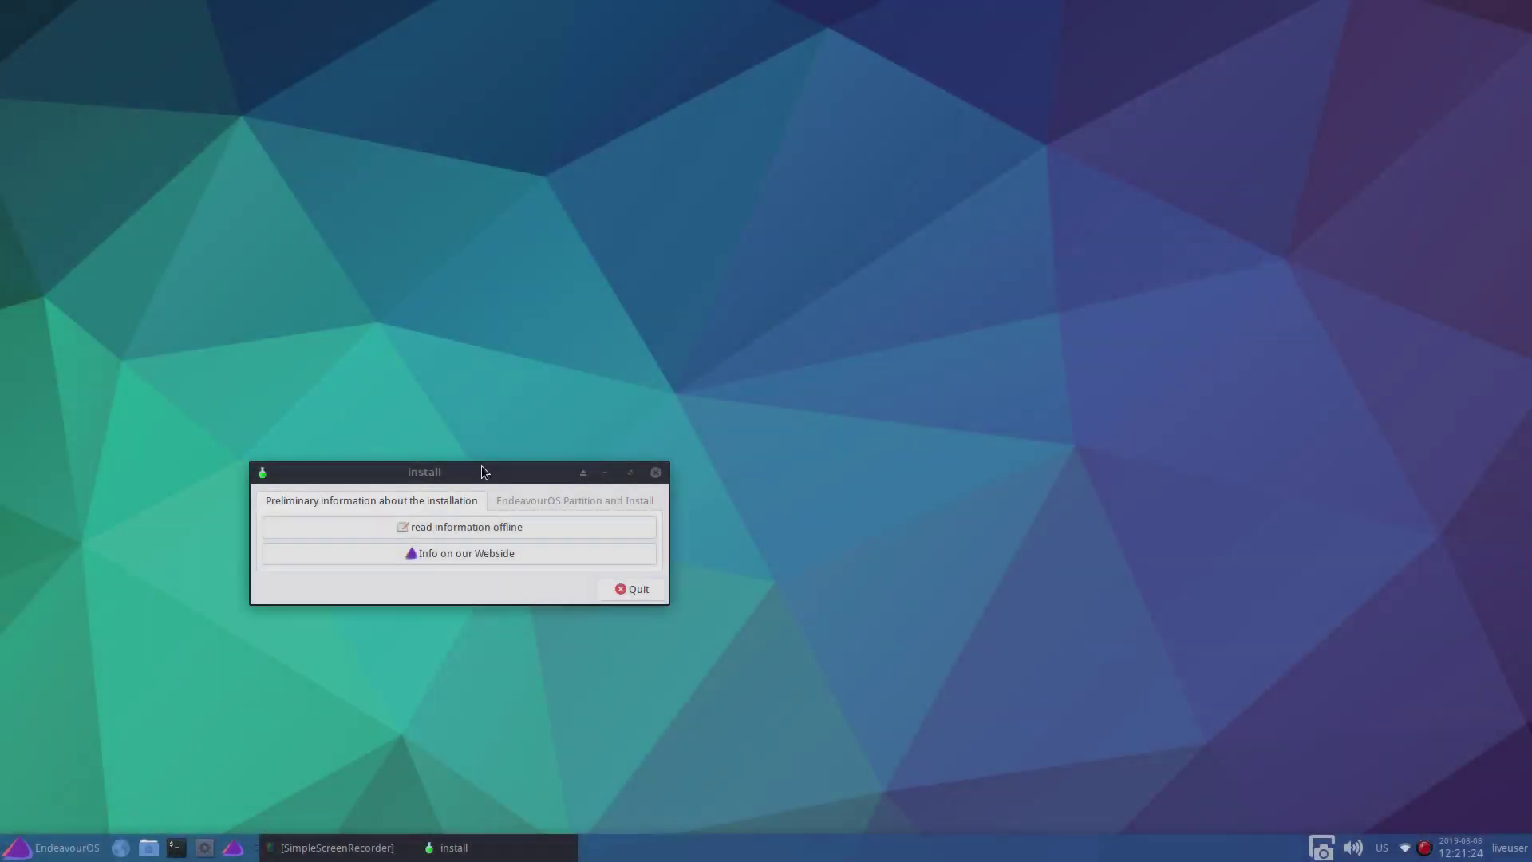
Return to the partitioning page with GParted and open Manage Flags for /dev/sda1.
{"action": "left_click_drag", "start_coordinate": [482, 470], "coordinate": [650, 225]}
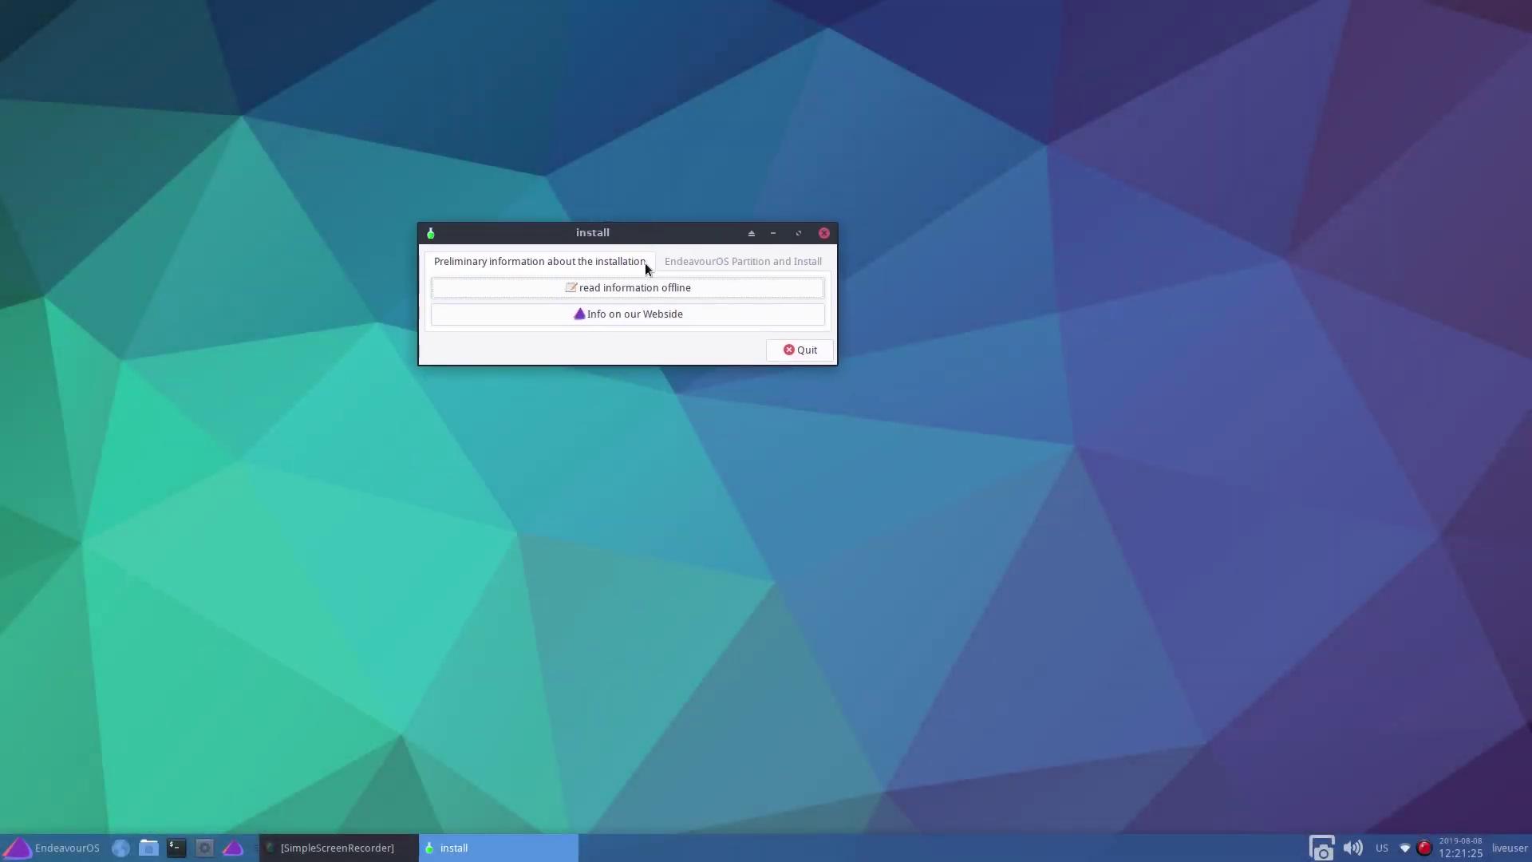
{"action": "left_click", "coordinate": [739, 256]}
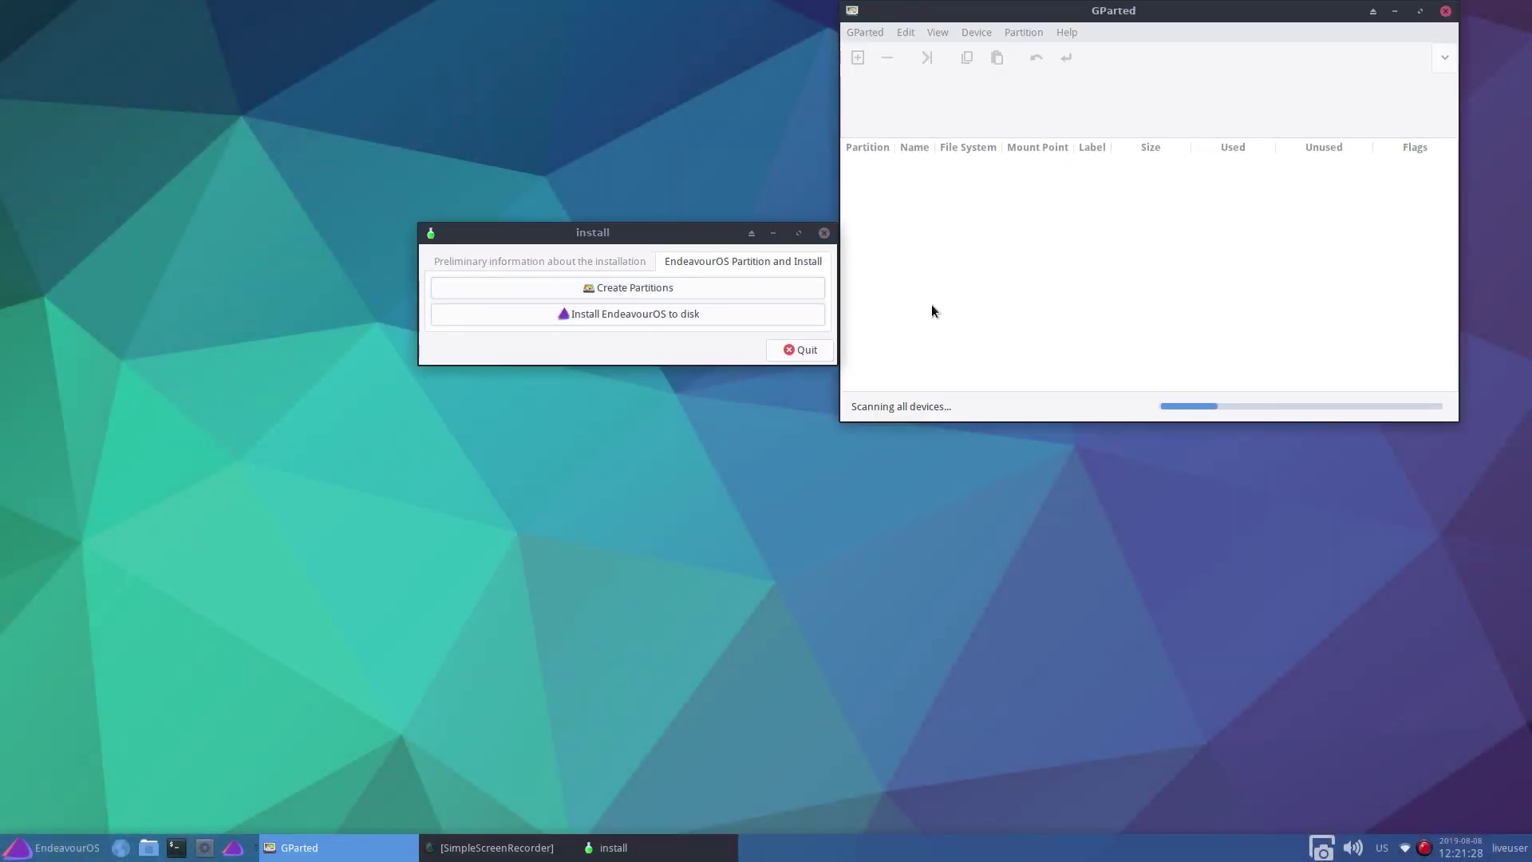
{"action": "left_click_drag", "start_coordinate": [1171, 14], "coordinate": [1154, 79]}
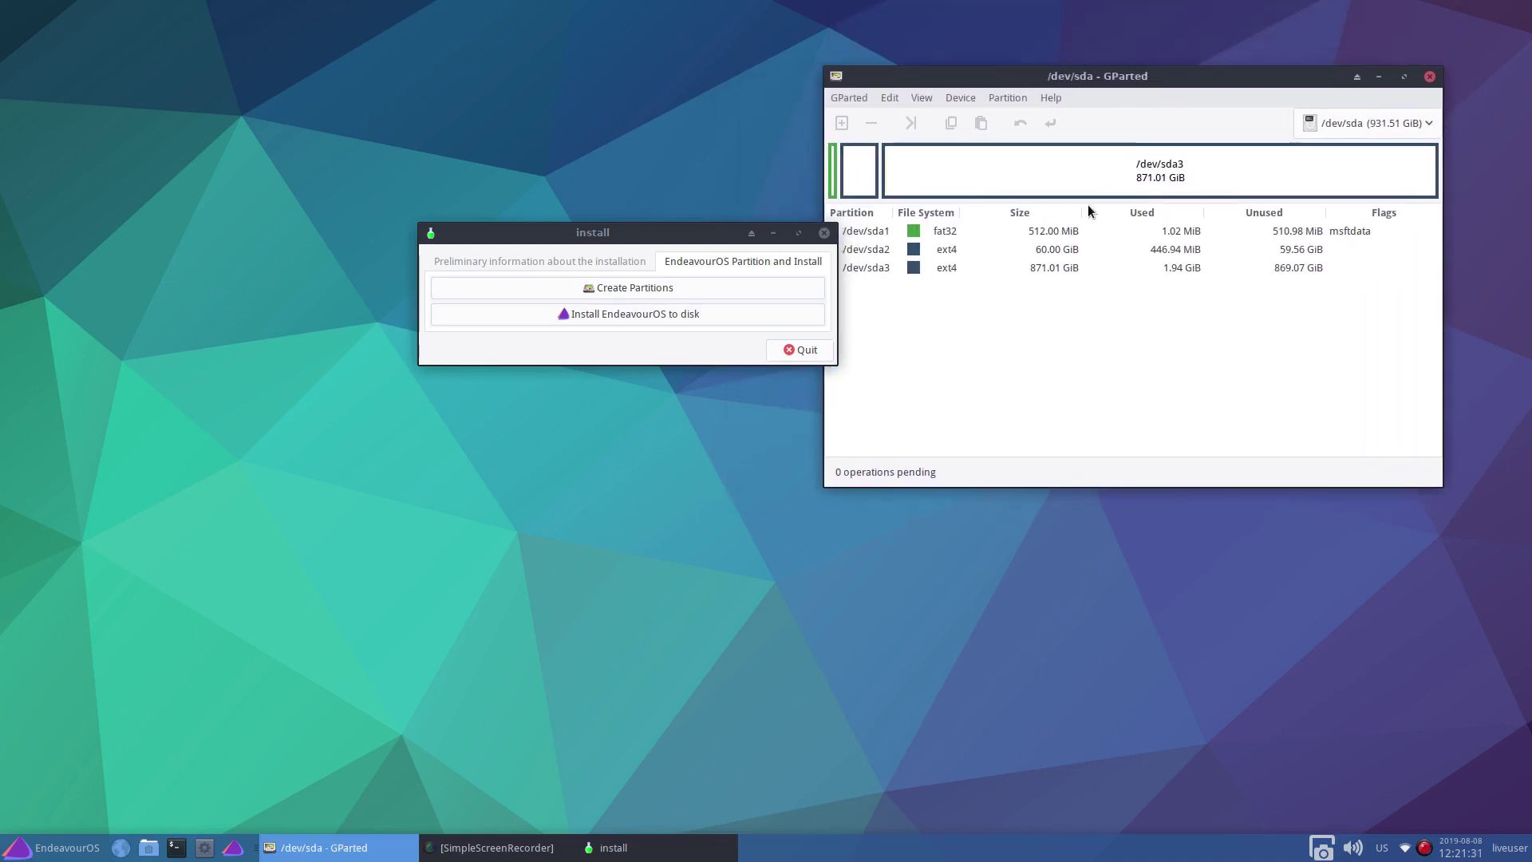
{"action": "right_click", "coordinate": [956, 228]}
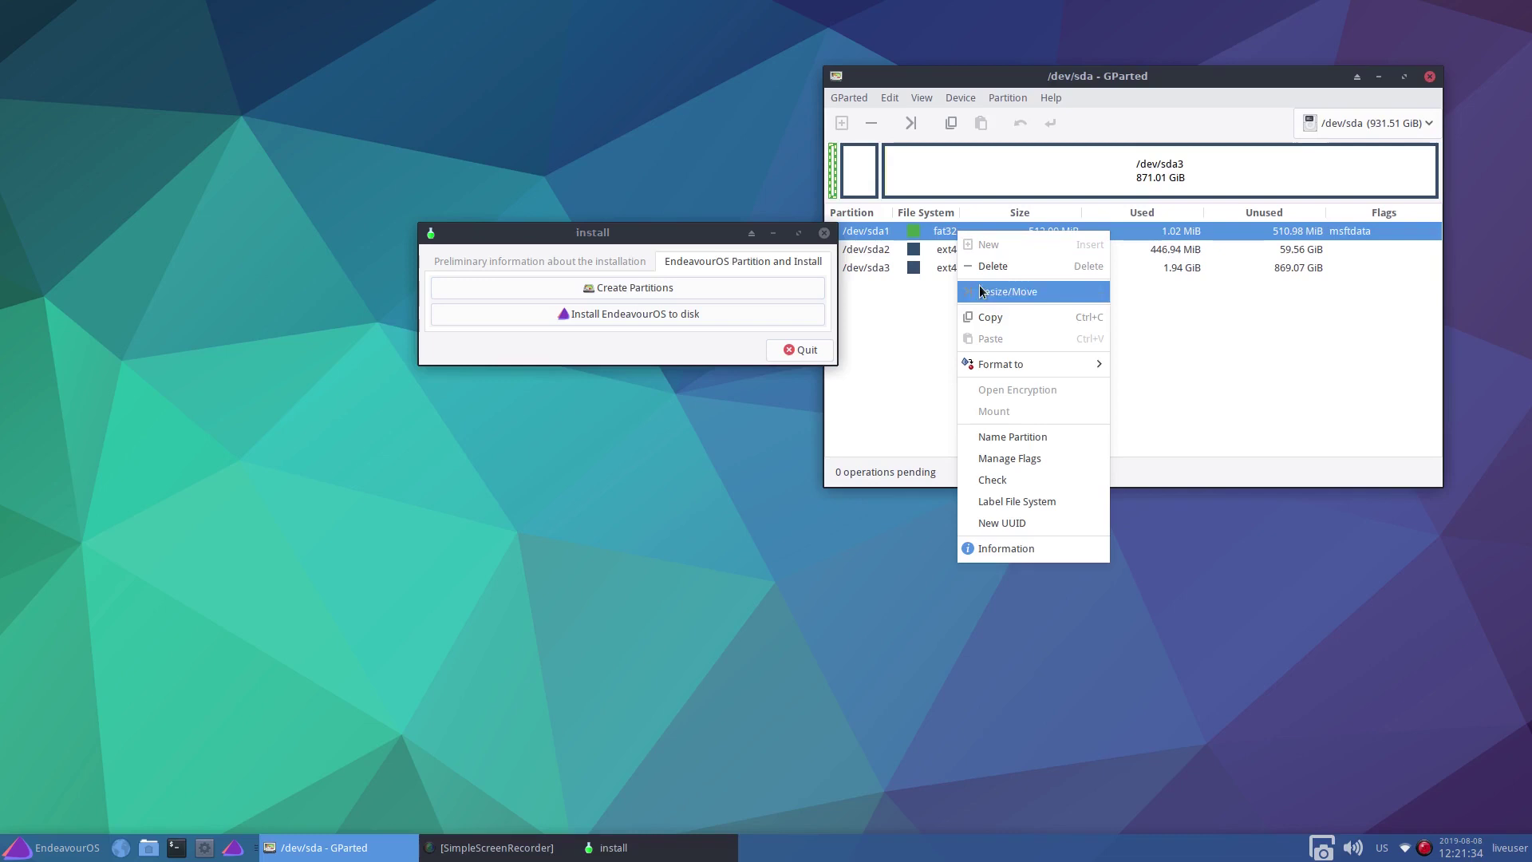
{"action": "left_click", "coordinate": [1029, 460]}
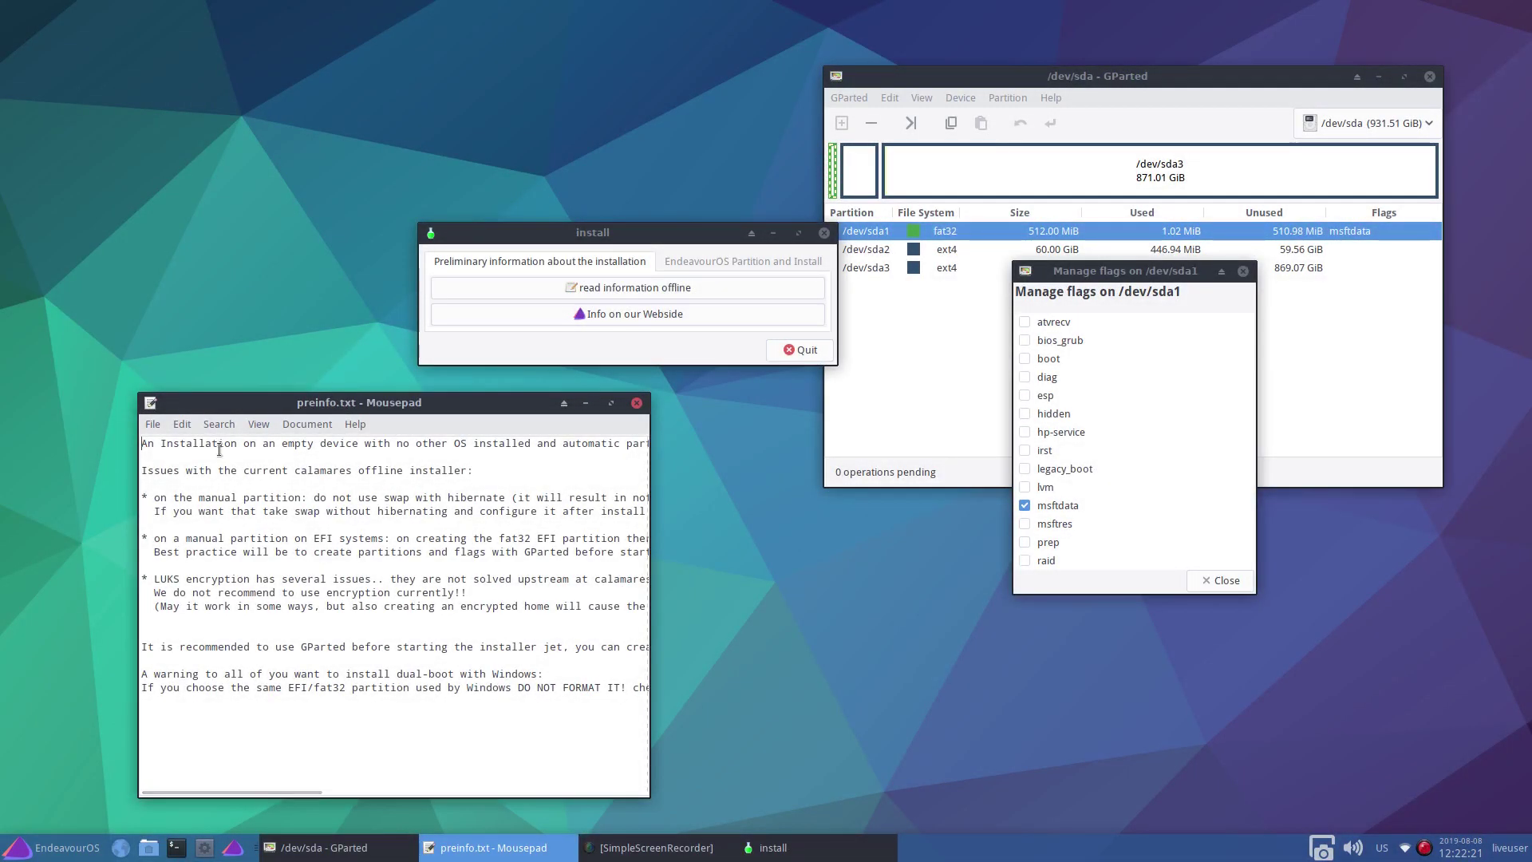
Highlight the preinfo.txt lines about manual EFI partitions and the GParted best practice.
{"action": "left_click_drag", "start_coordinate": [154, 537], "coordinate": [654, 540]}
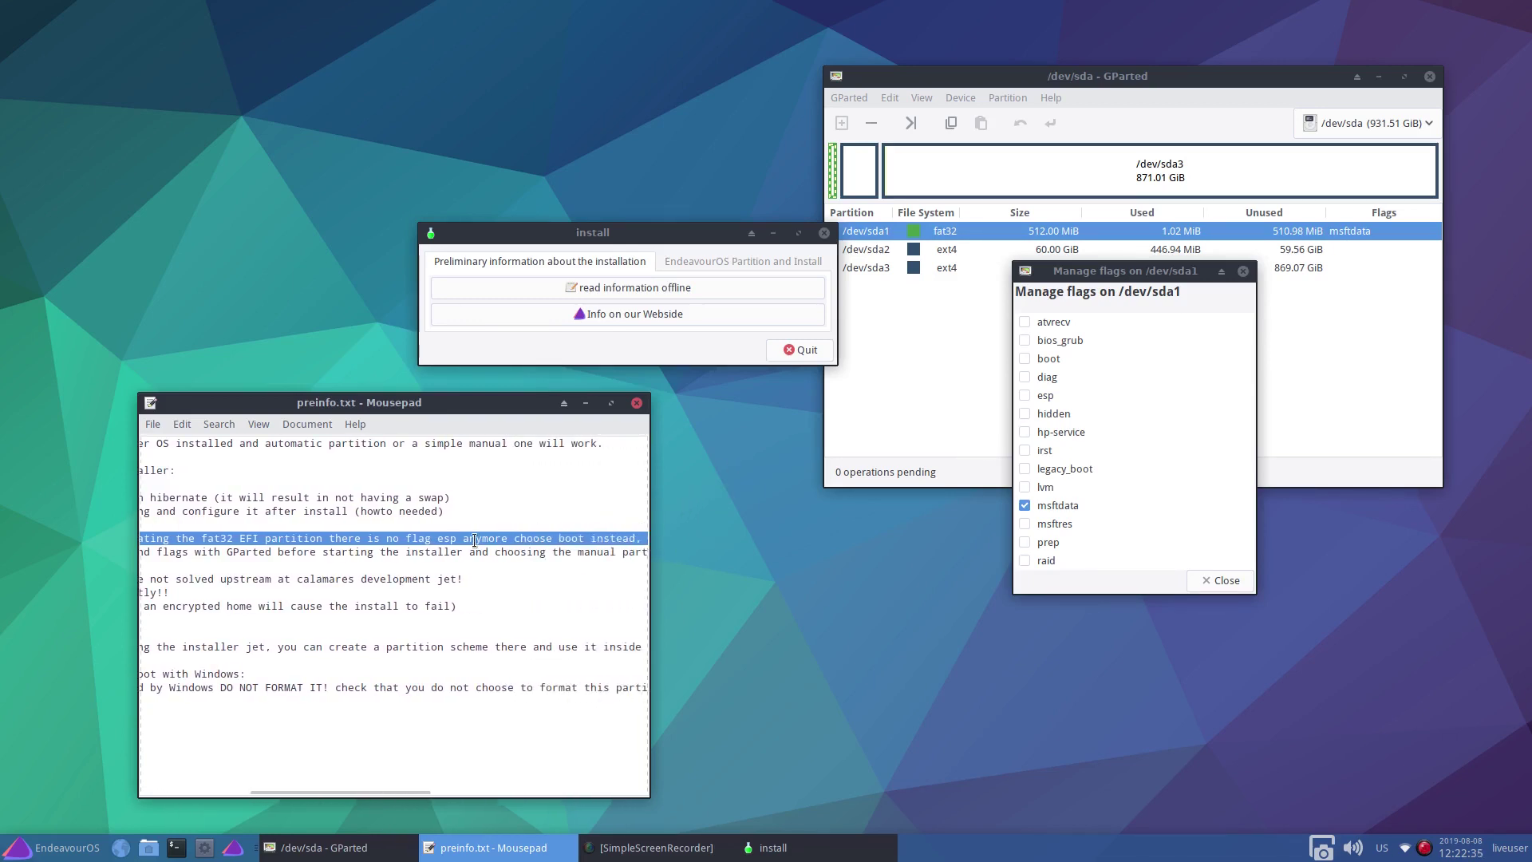
{"action": "left_click_drag", "start_coordinate": [390, 795], "coordinate": [278, 809]}
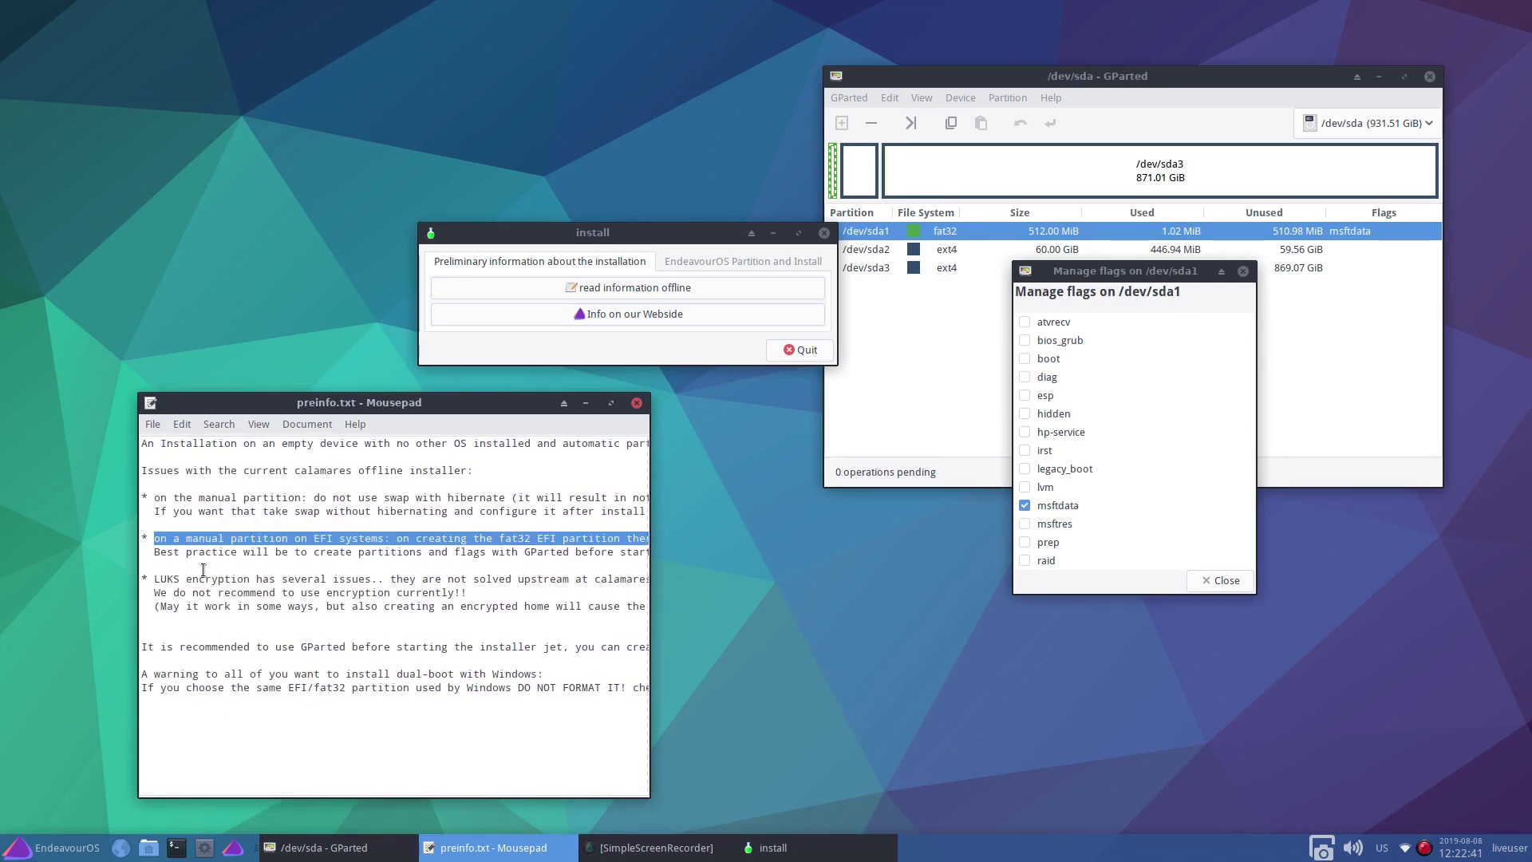
{"action": "left_click_drag", "start_coordinate": [154, 551], "coordinate": [319, 566]}
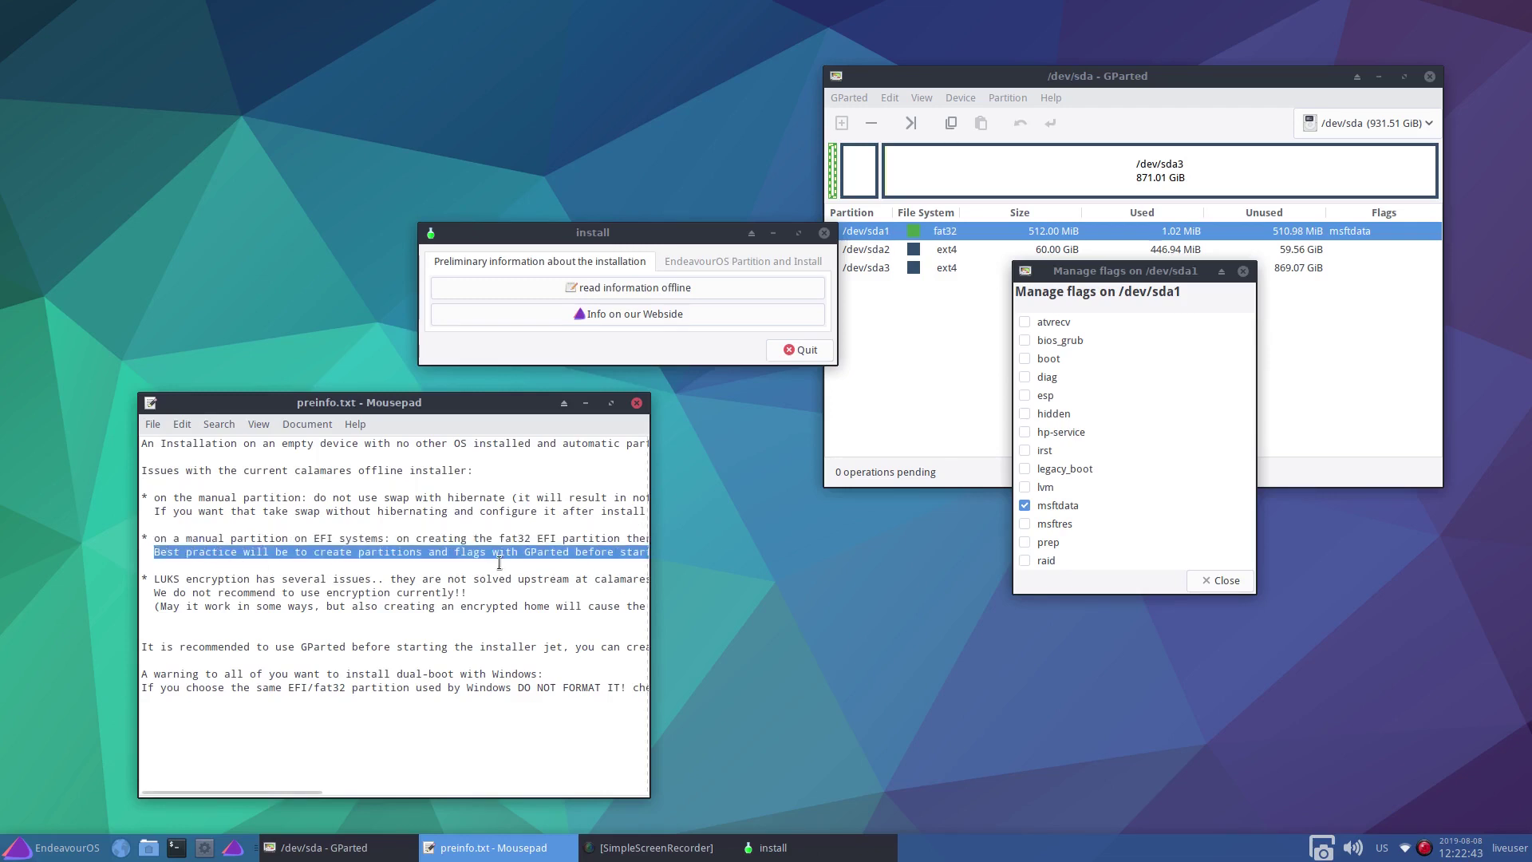
{"action": "mouse_move", "coordinate": [250, 790]}
{"action": "left_mouse_down"}
{"action": "mouse_move", "coordinate": [225, 789]}
{"action": "mouse_move", "coordinate": [497, 792]}
{"action": "mouse_move", "coordinate": [239, 782]}
{"action": "left_mouse_up"}
Close the notes, tick the boot flag on /dev/sda1, then close the install helper and GParted.
{"action": "left_click", "coordinate": [636, 402]}
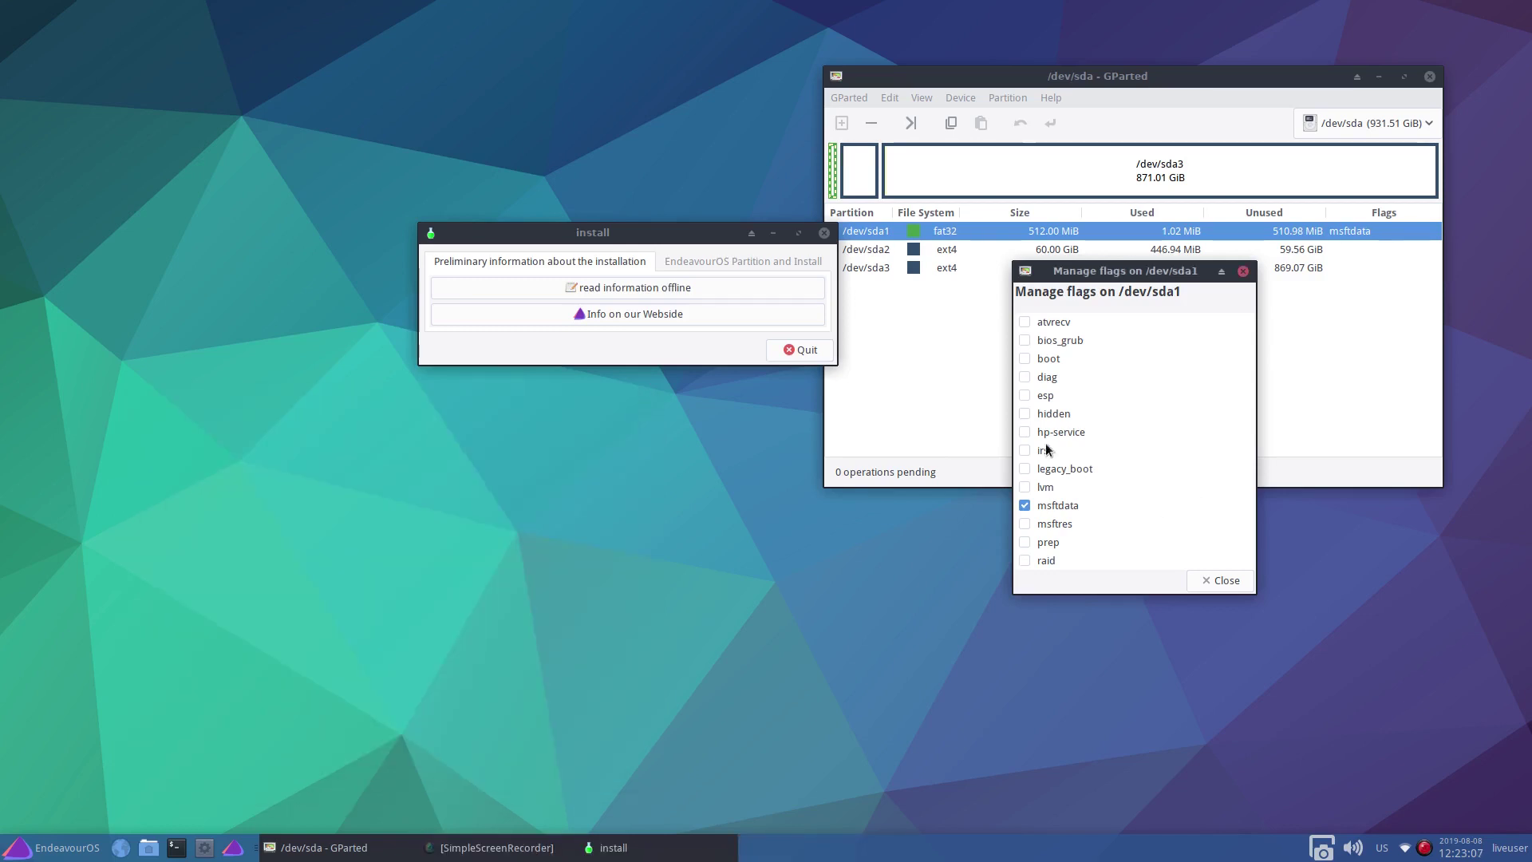
{"action": "left_click", "coordinate": [1026, 358]}
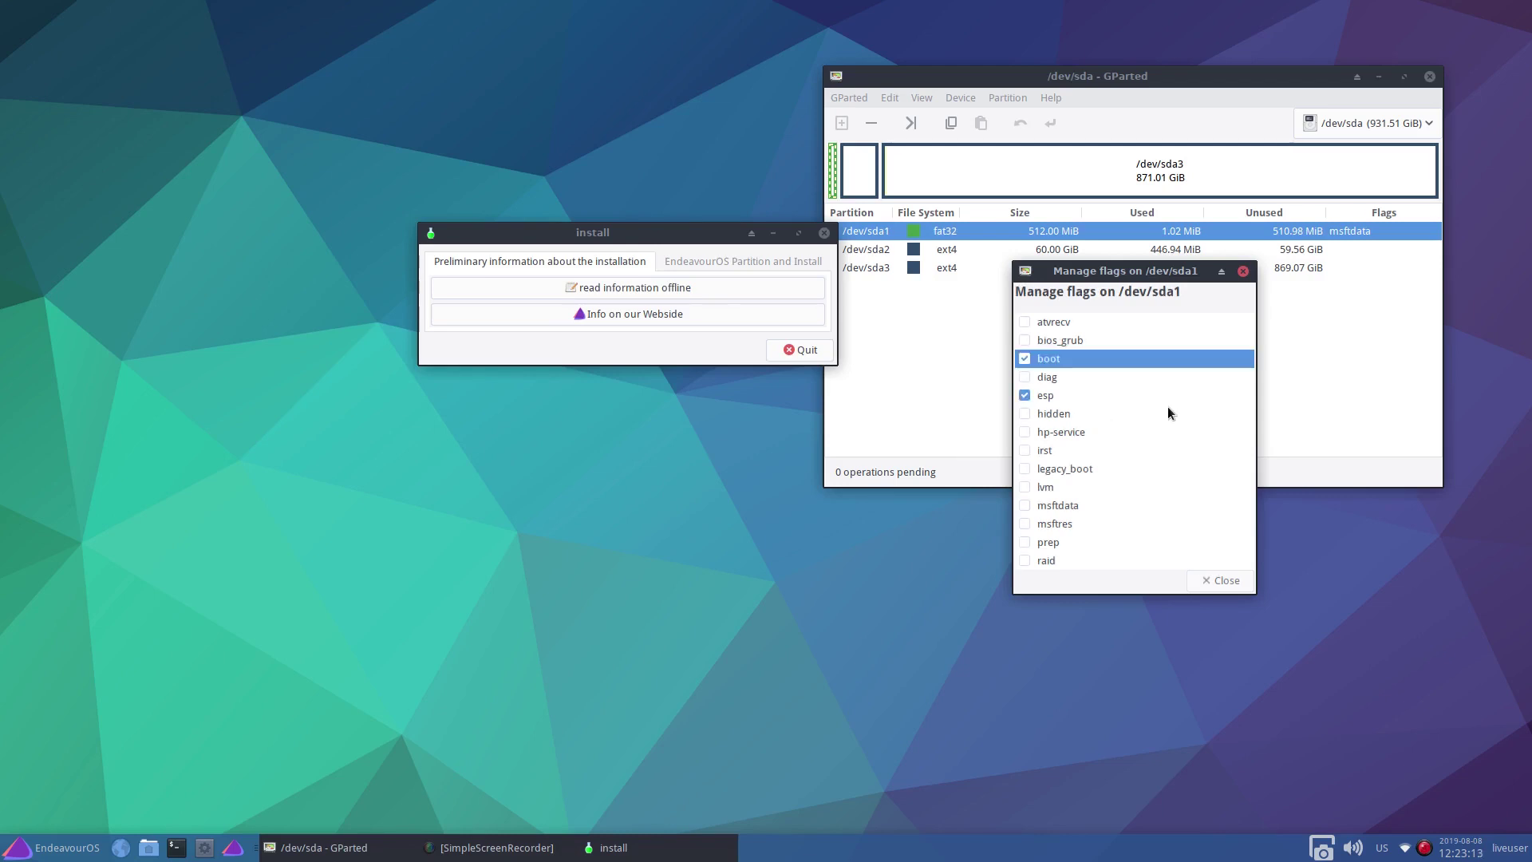
{"action": "left_click", "coordinate": [1223, 580]}
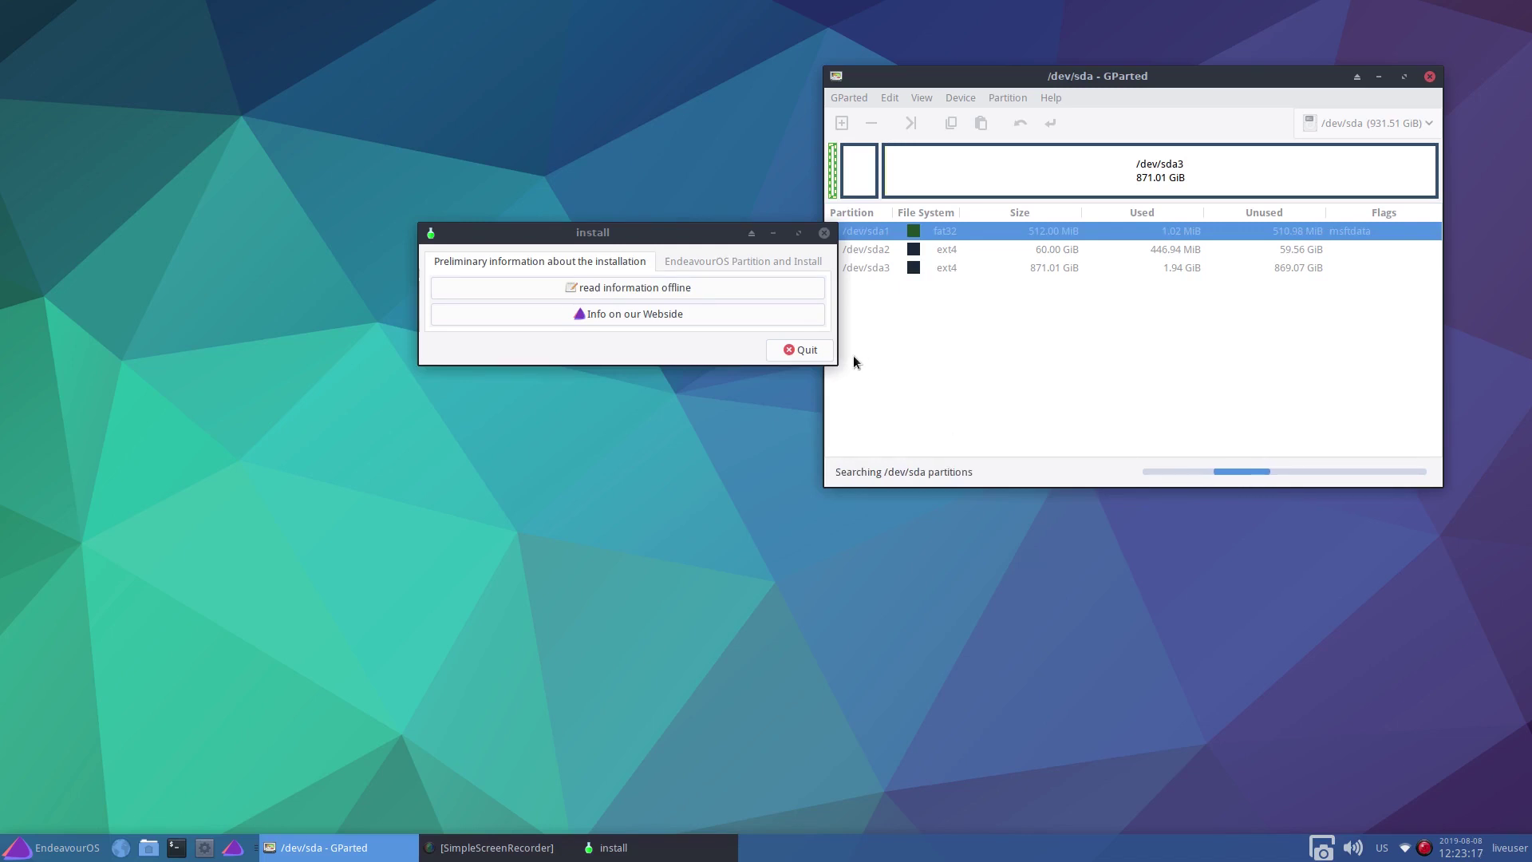
{"action": "left_click", "coordinate": [825, 234]}
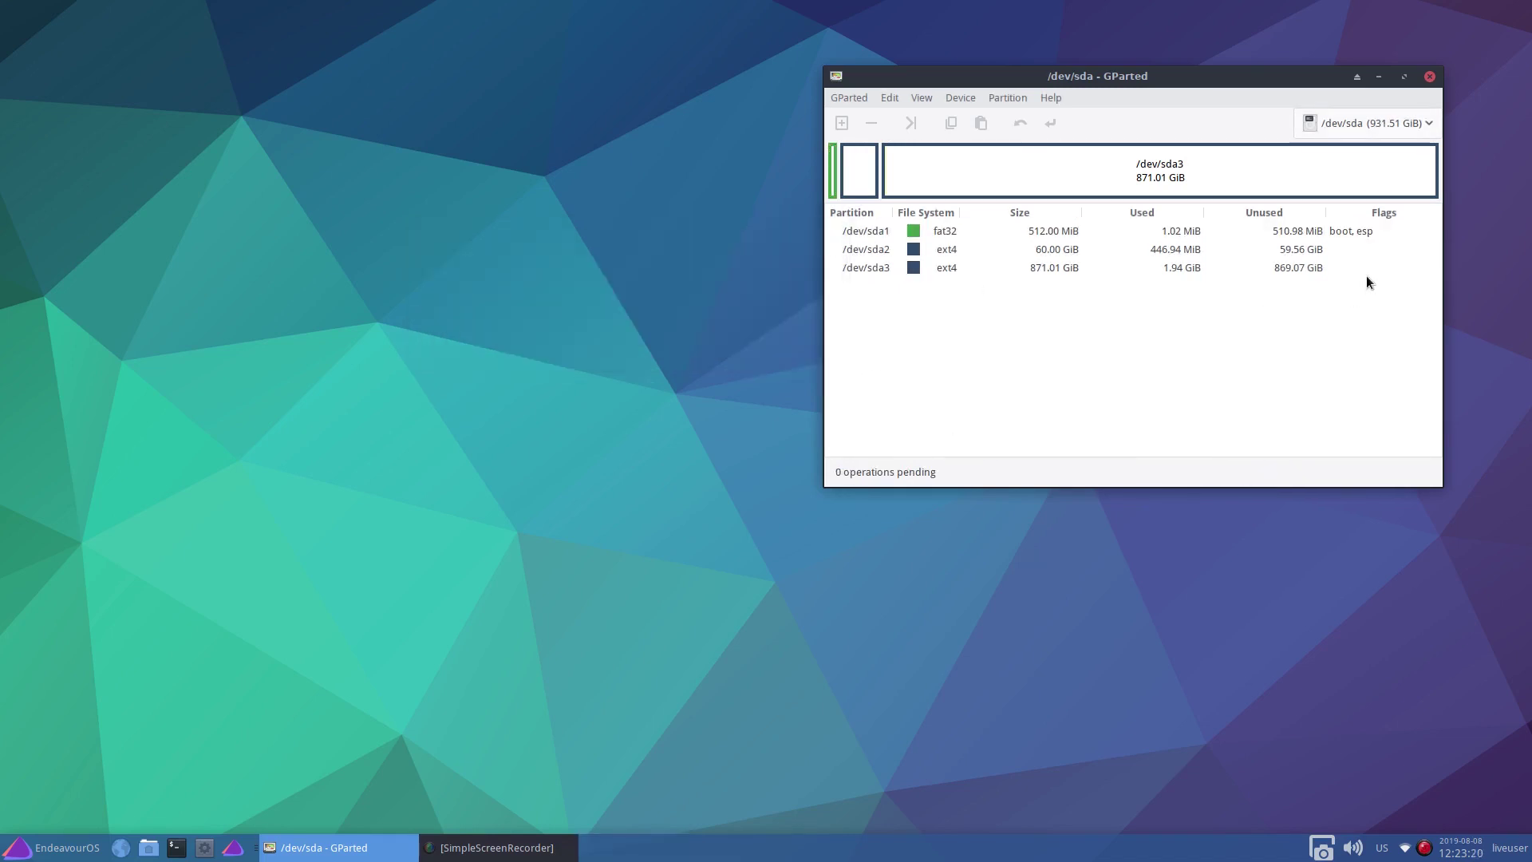
{"action": "left_click", "coordinate": [1430, 76]}
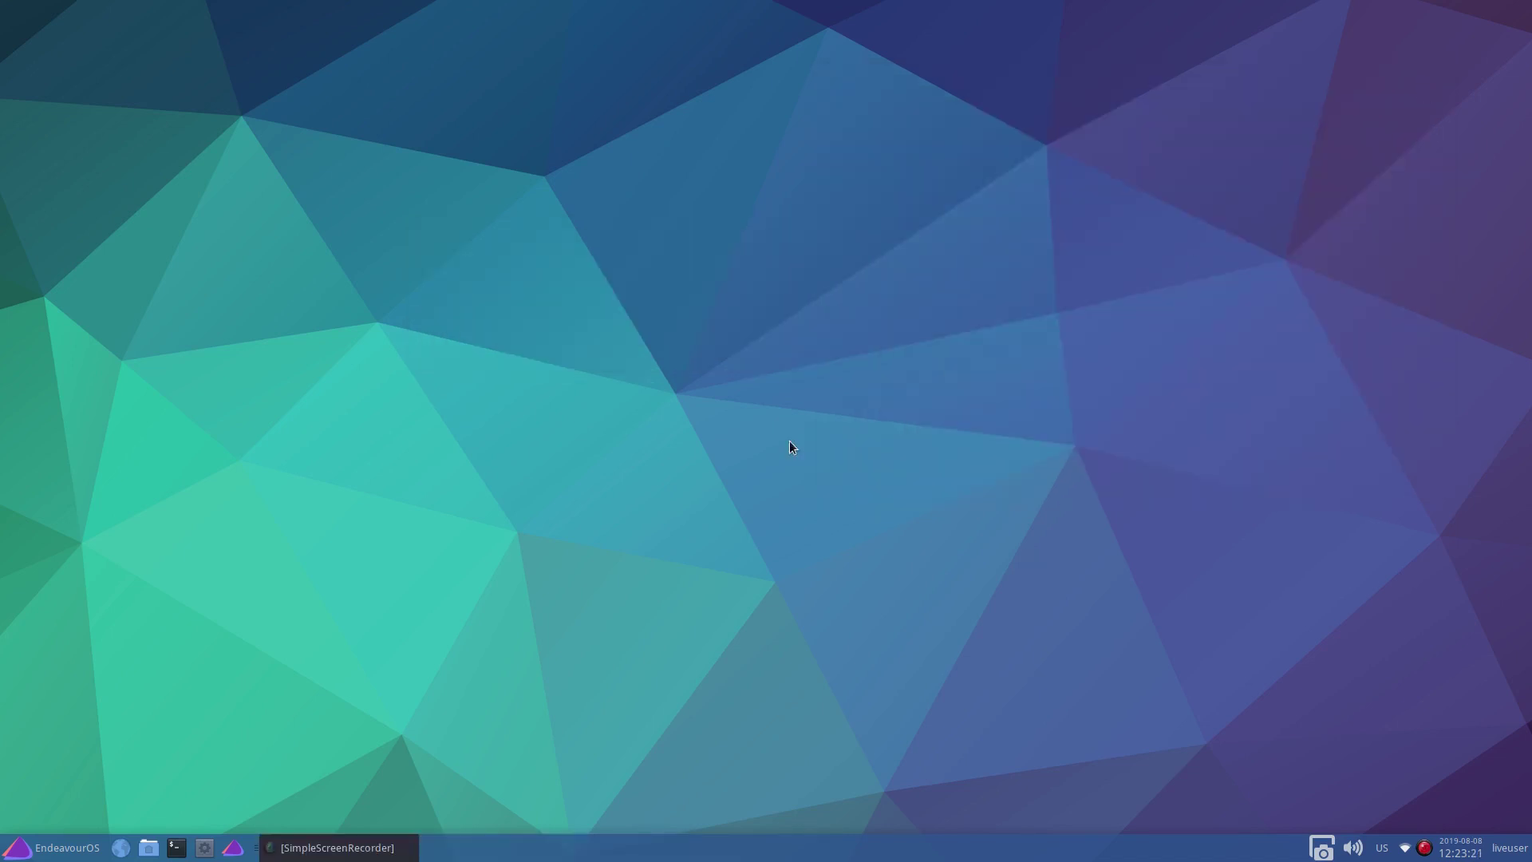
Launch the installer, set the location to Australia/Perth and accept the default keyboard layout.
{"action": "left_click", "coordinate": [232, 848]}
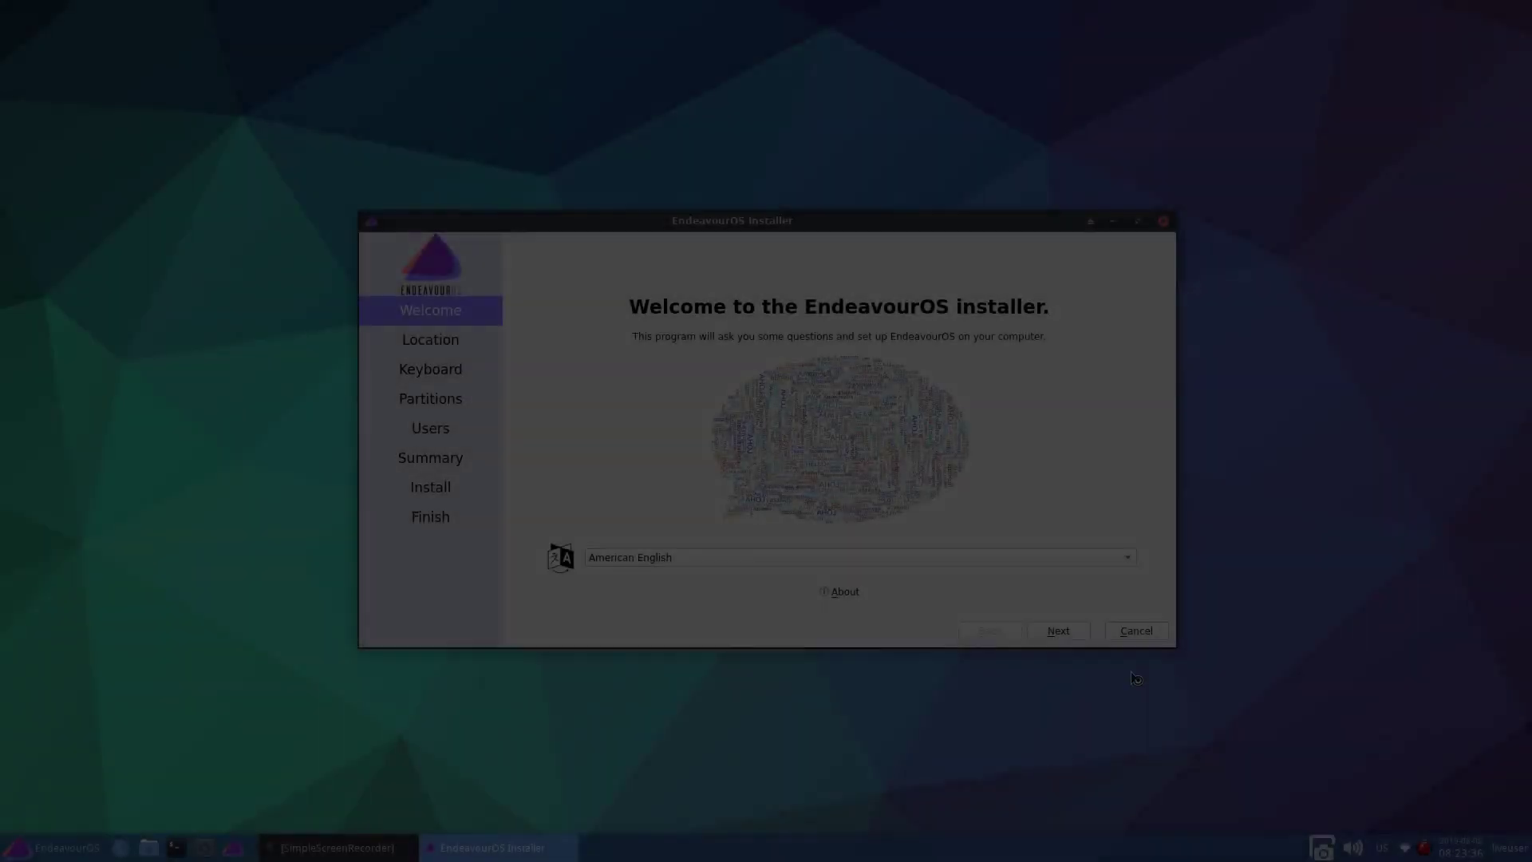
{"action": "left_click", "coordinate": [1064, 632]}
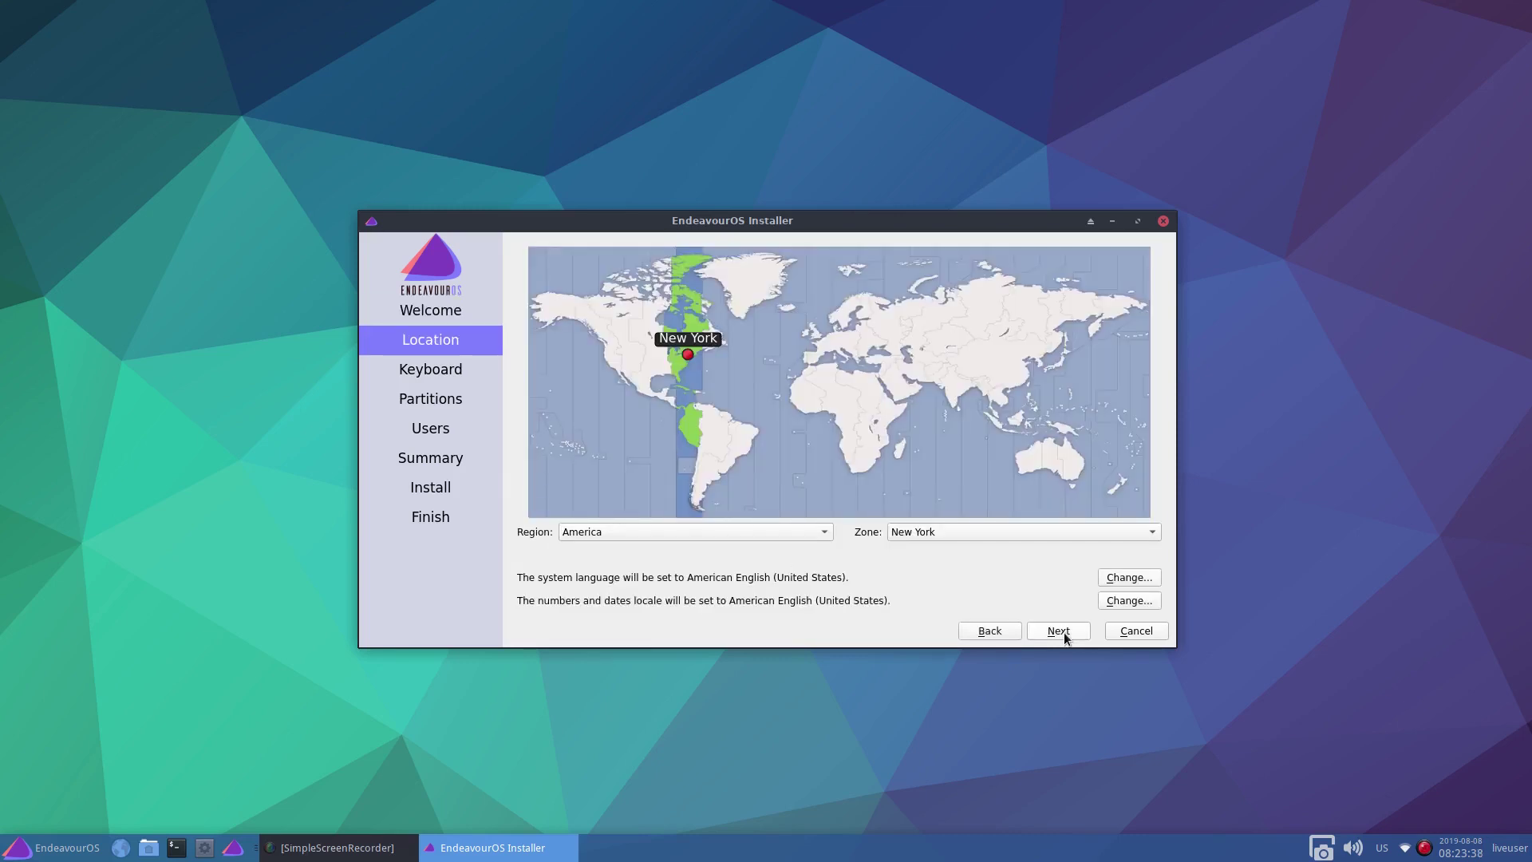
{"action": "left_click", "coordinate": [1010, 486]}
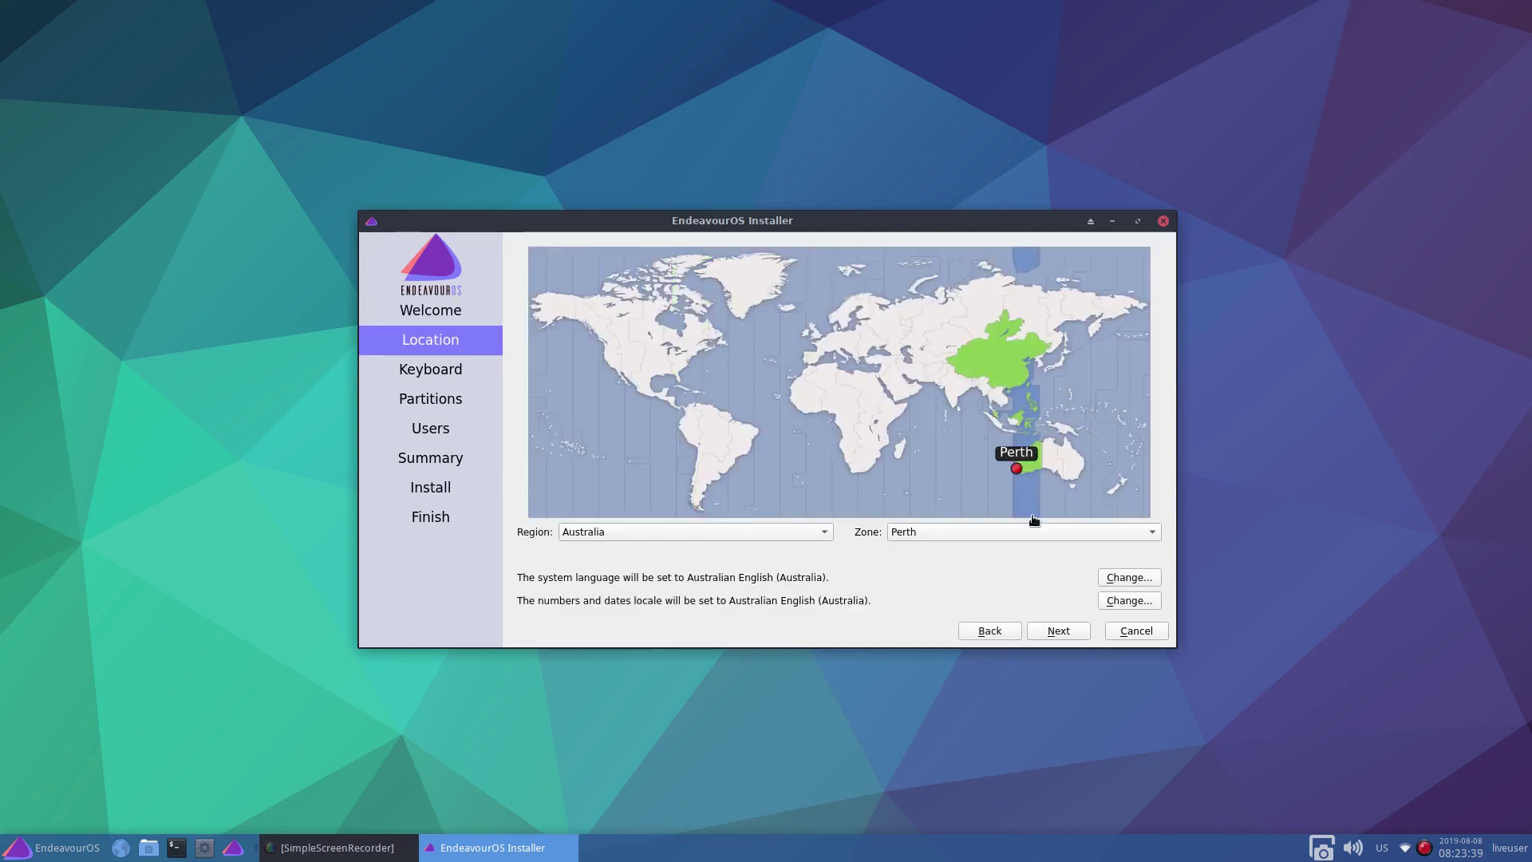
{"action": "left_click", "coordinate": [1065, 632]}
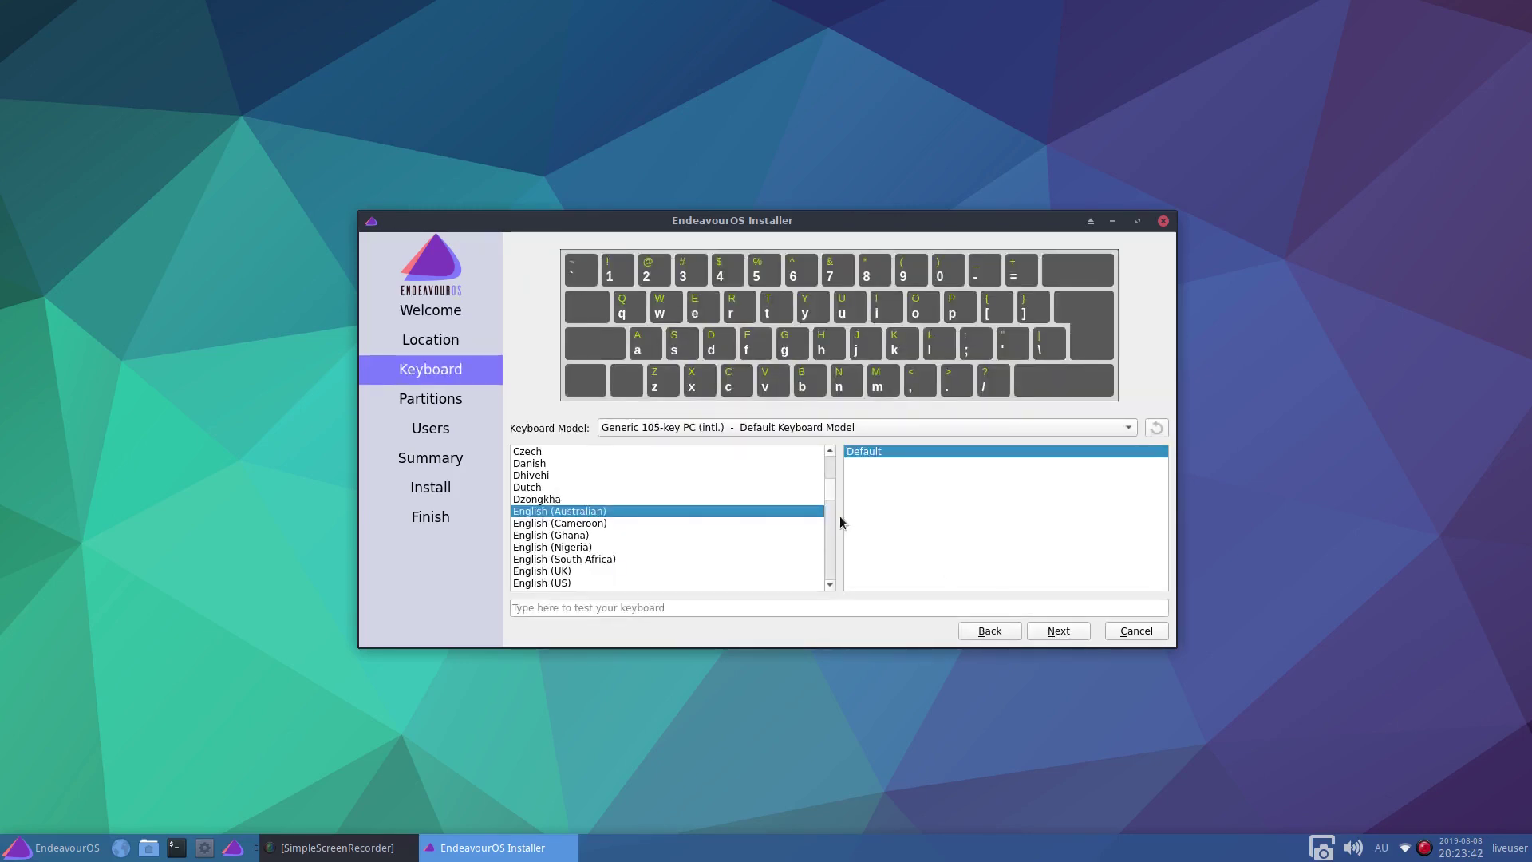
{"action": "left_click", "coordinate": [1057, 631]}
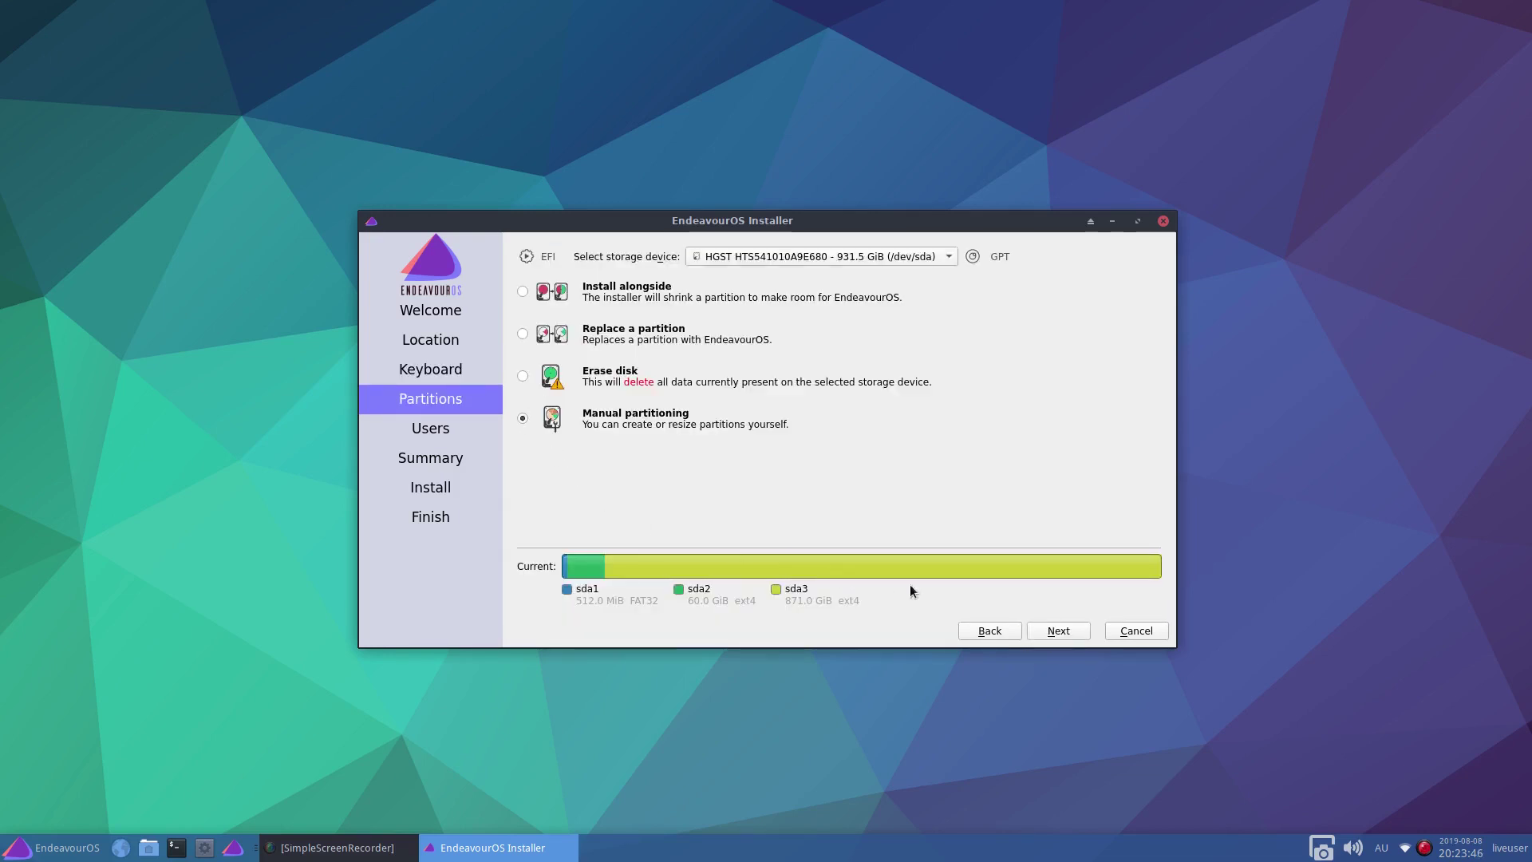
In manual partitioning, format /dev/sda1 and mount it at /boot/efi.
{"action": "left_click", "coordinate": [1051, 634]}
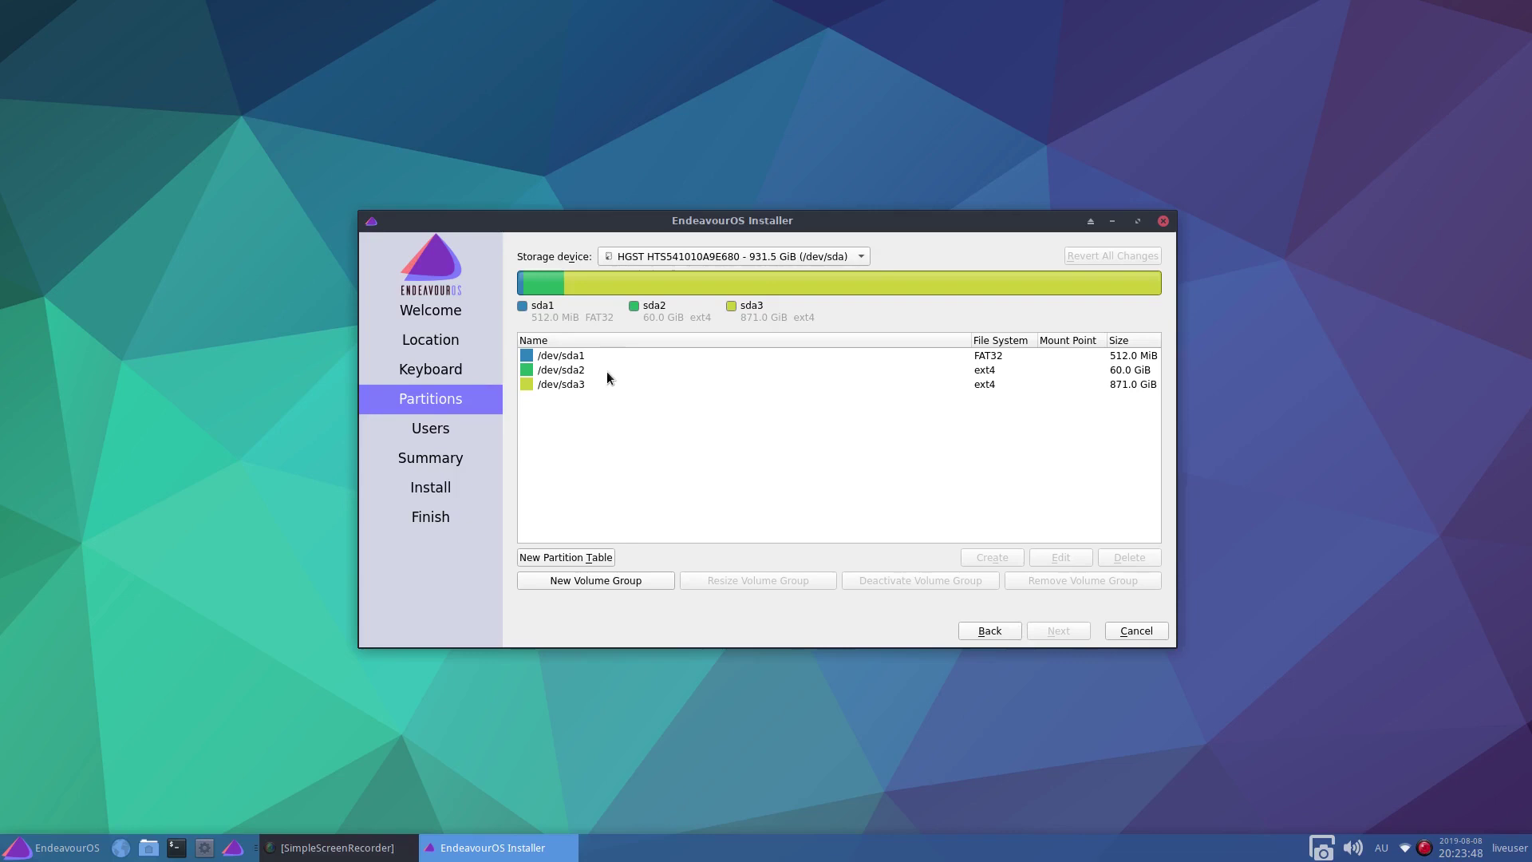
{"action": "left_click", "coordinate": [566, 356]}
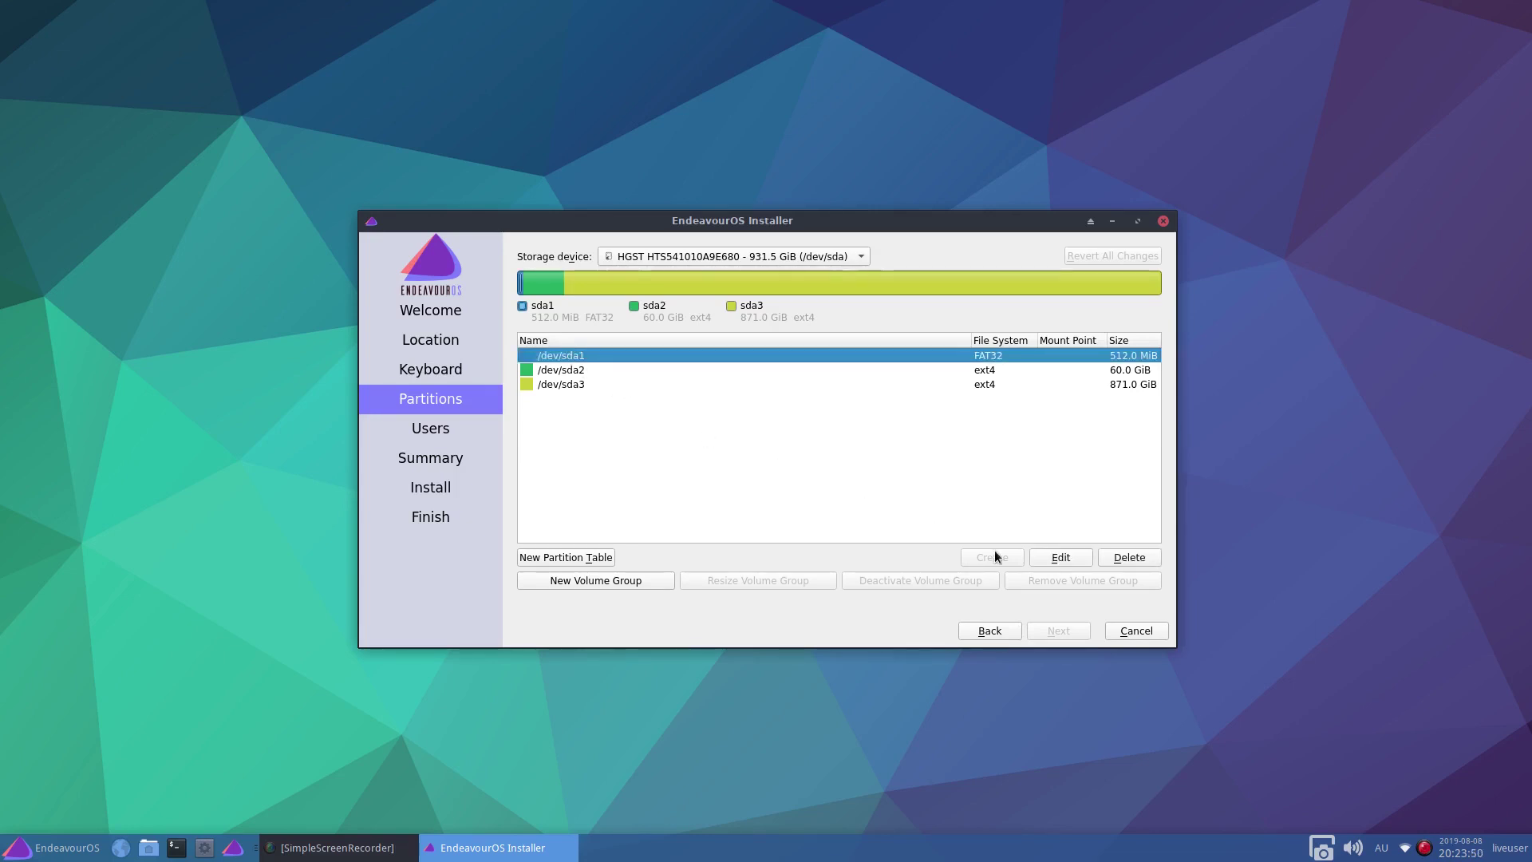
{"action": "left_click", "coordinate": [1051, 556]}
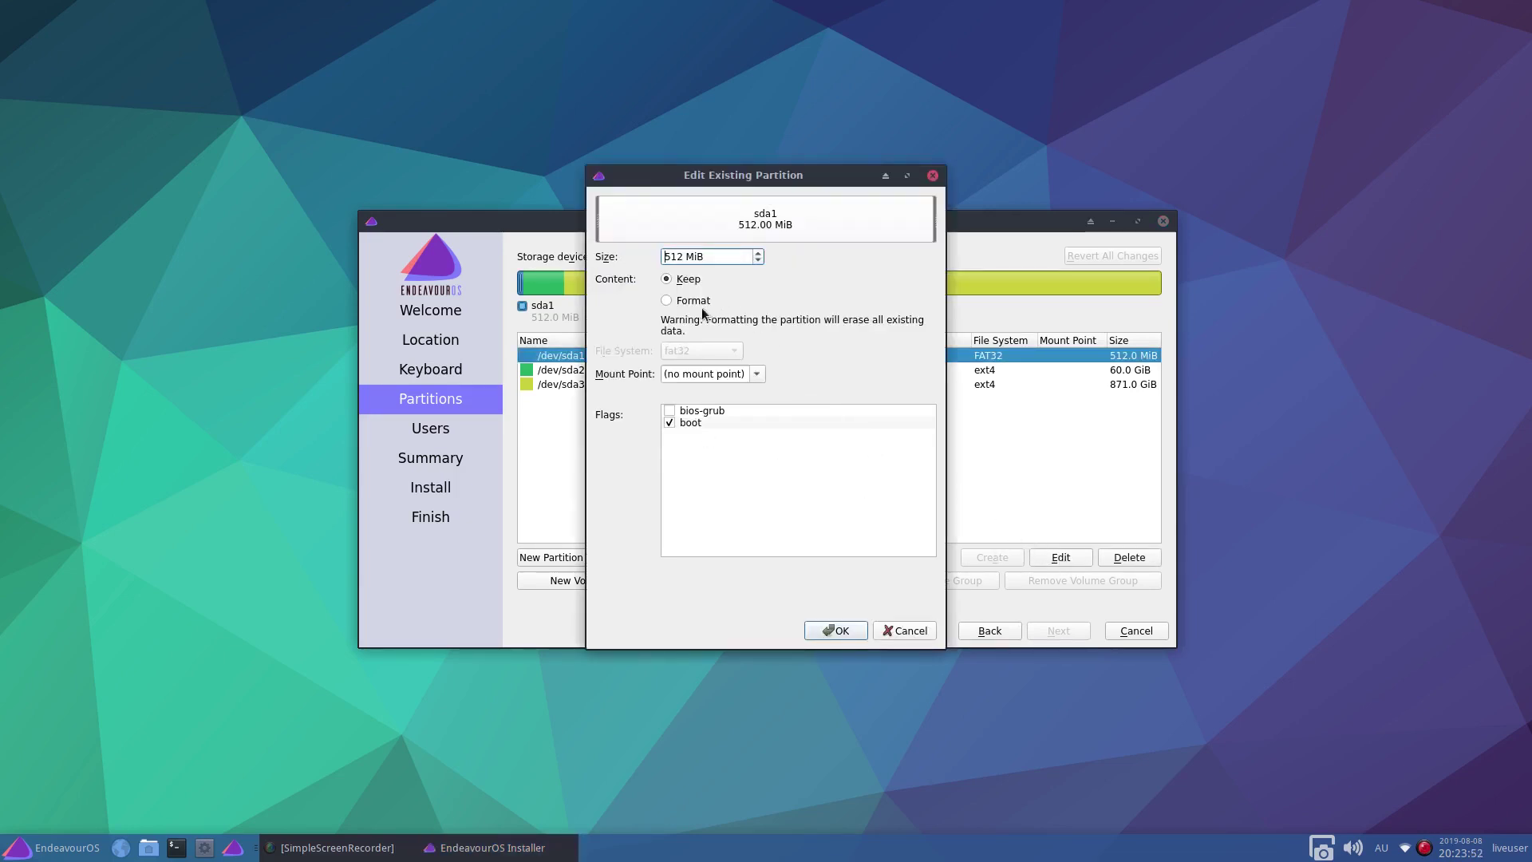
{"action": "left_click", "coordinate": [667, 301]}
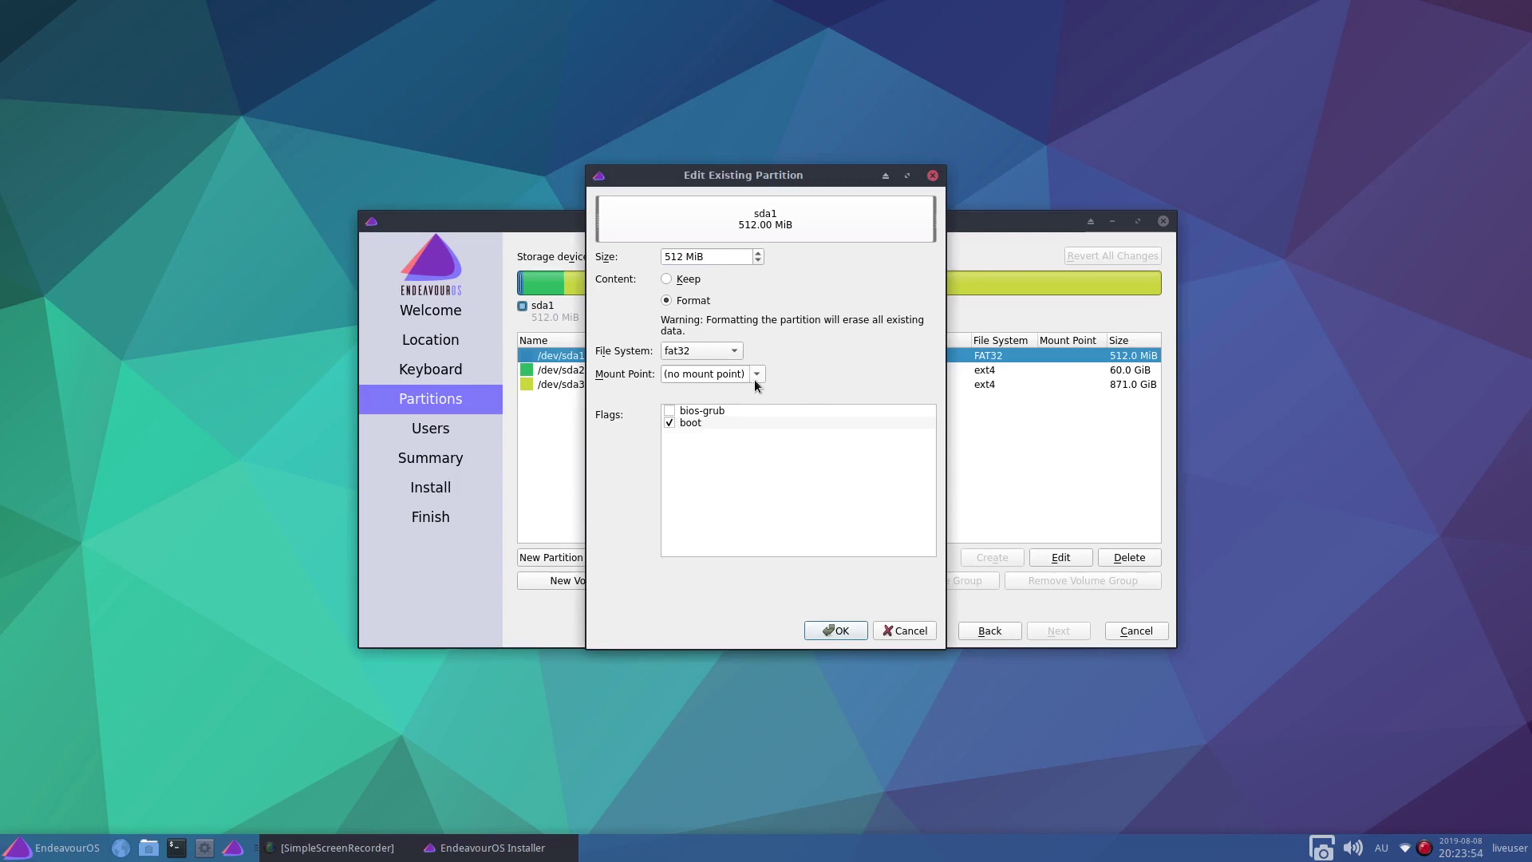
{"action": "left_click", "coordinate": [755, 377]}
{"action": "left_click", "coordinate": [692, 425]}
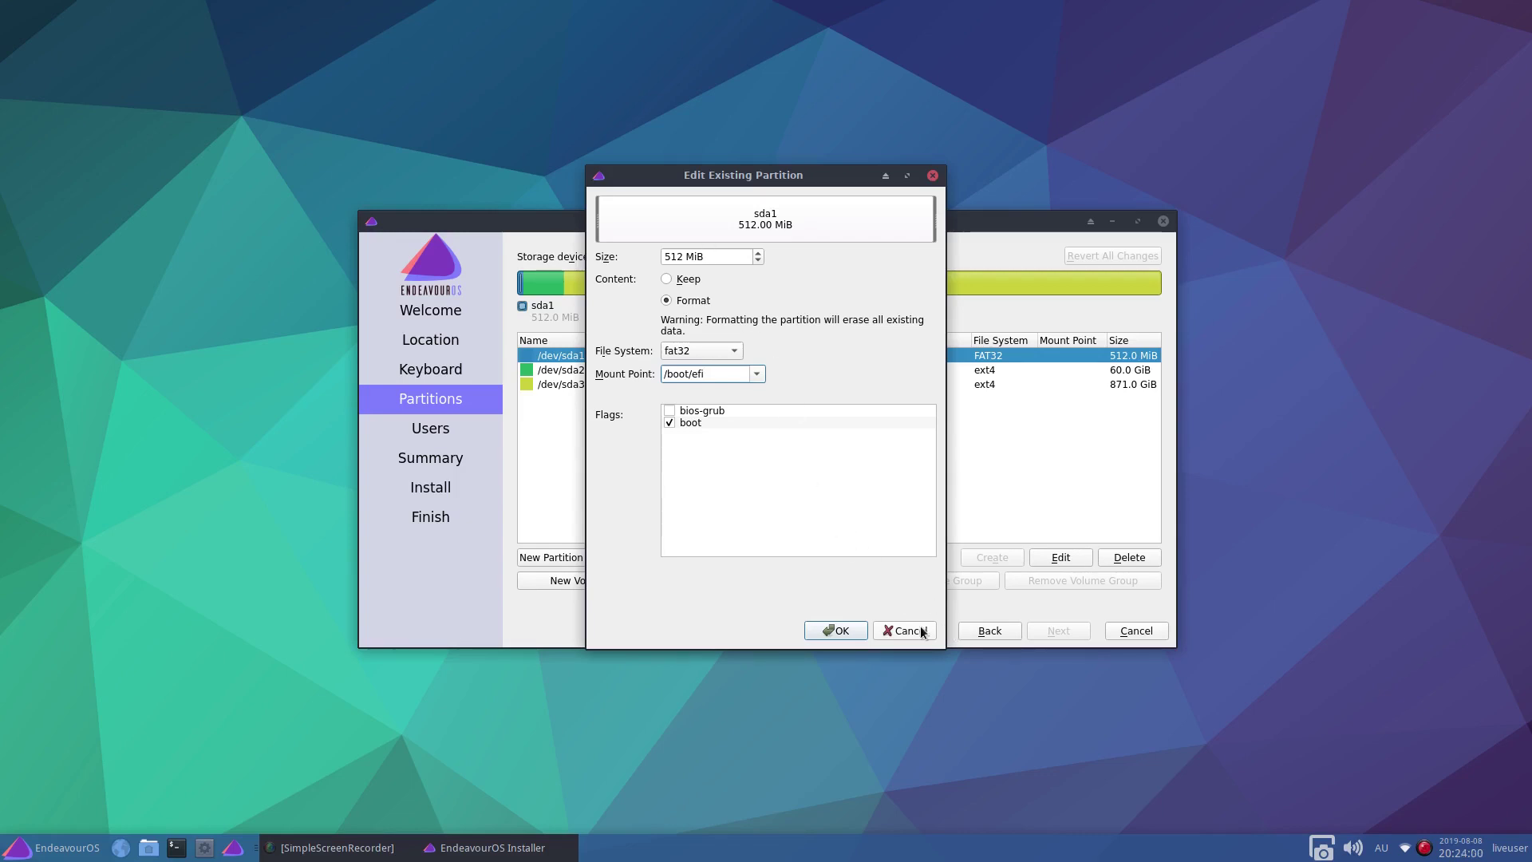
{"action": "left_click", "coordinate": [854, 629]}
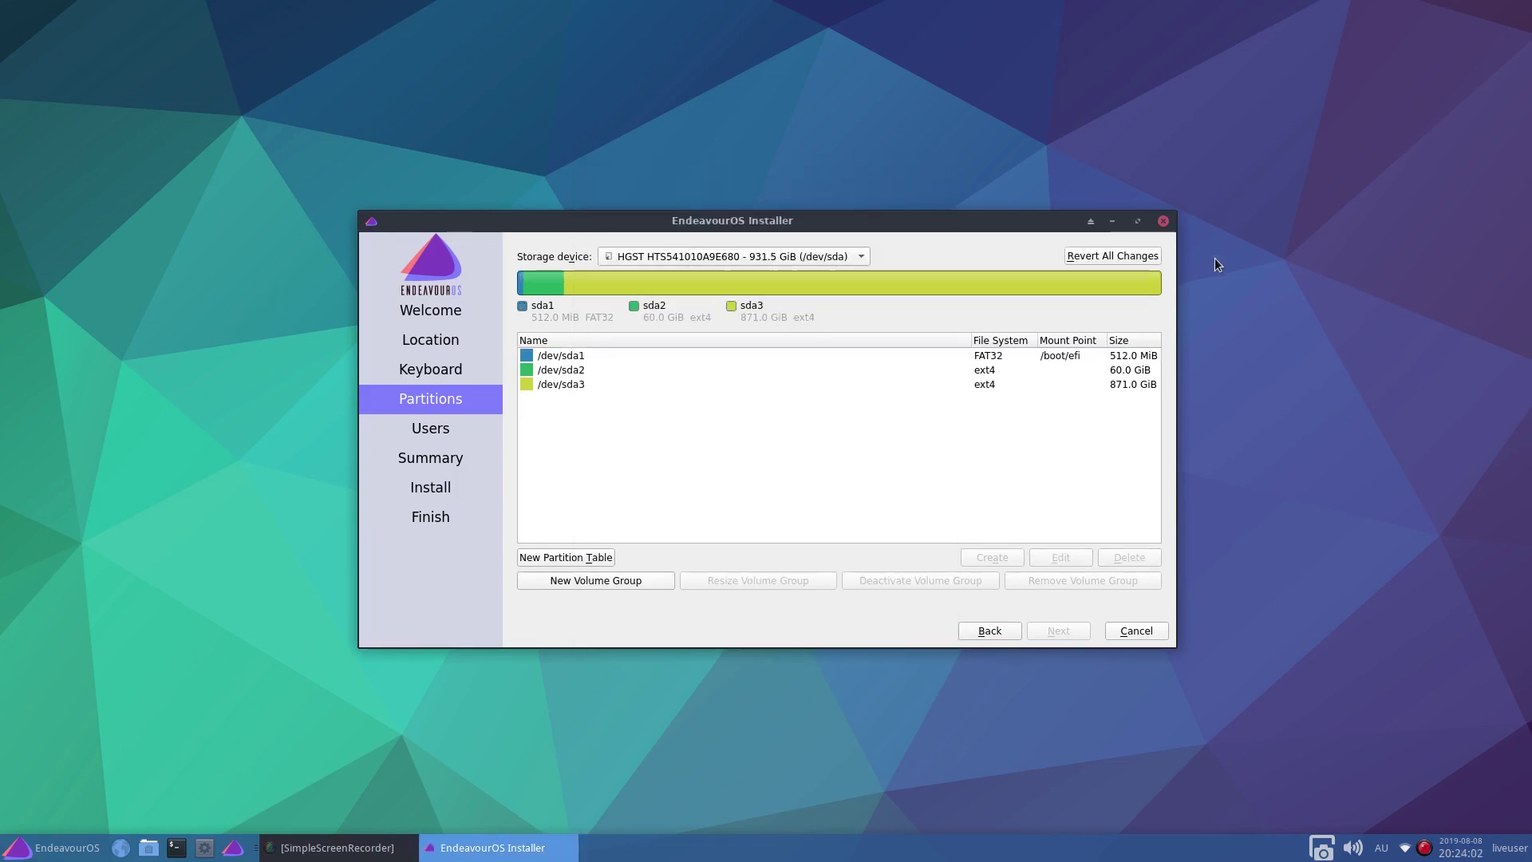
Format /dev/sda2 as ext4 and mount it as the root filesystem /.
{"action": "left_click", "coordinate": [579, 371]}
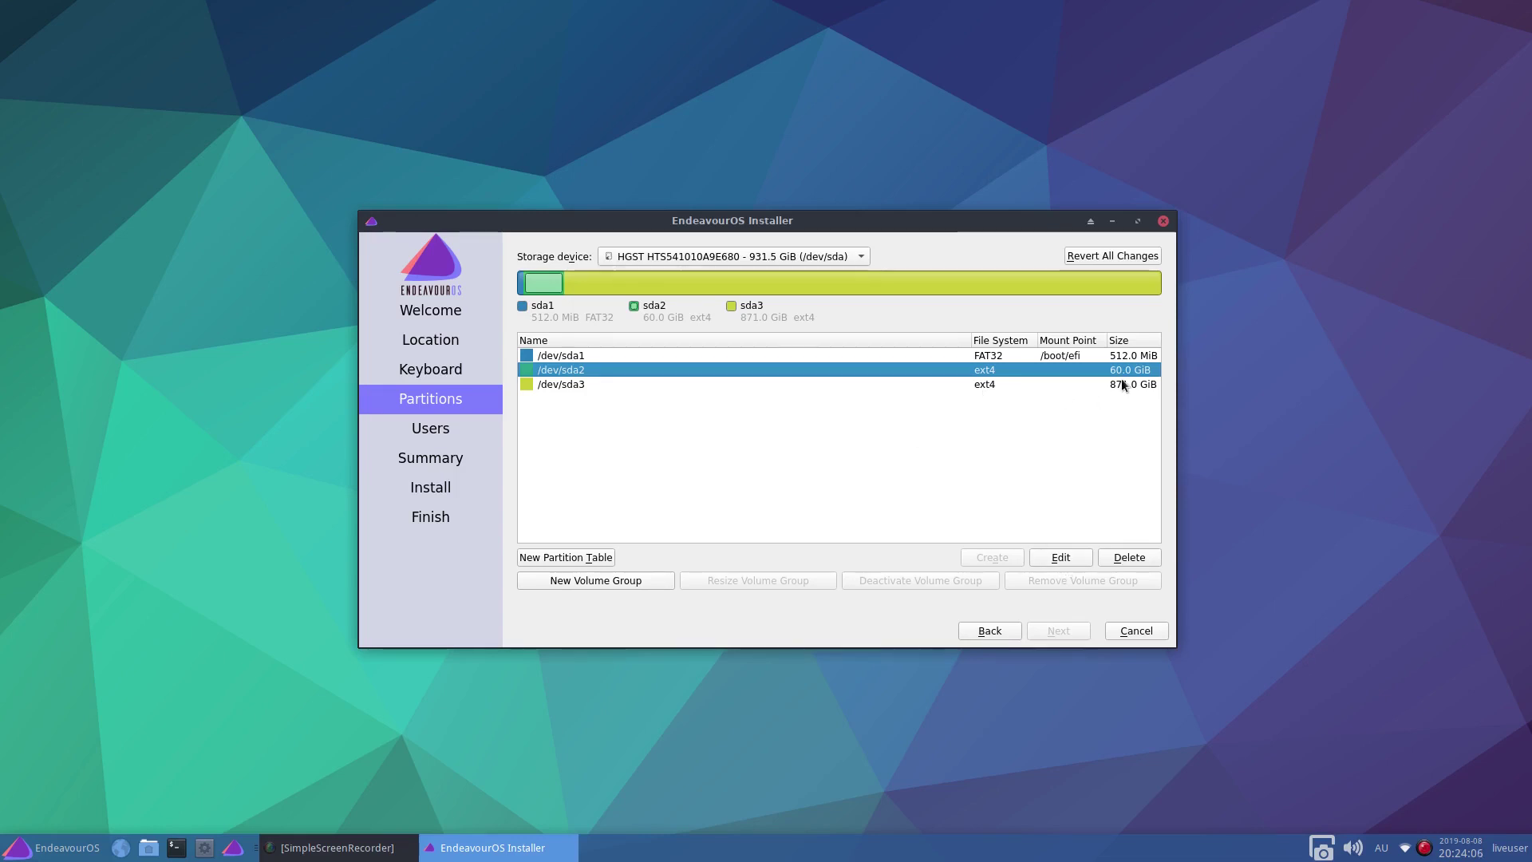
{"action": "left_click", "coordinate": [1061, 557]}
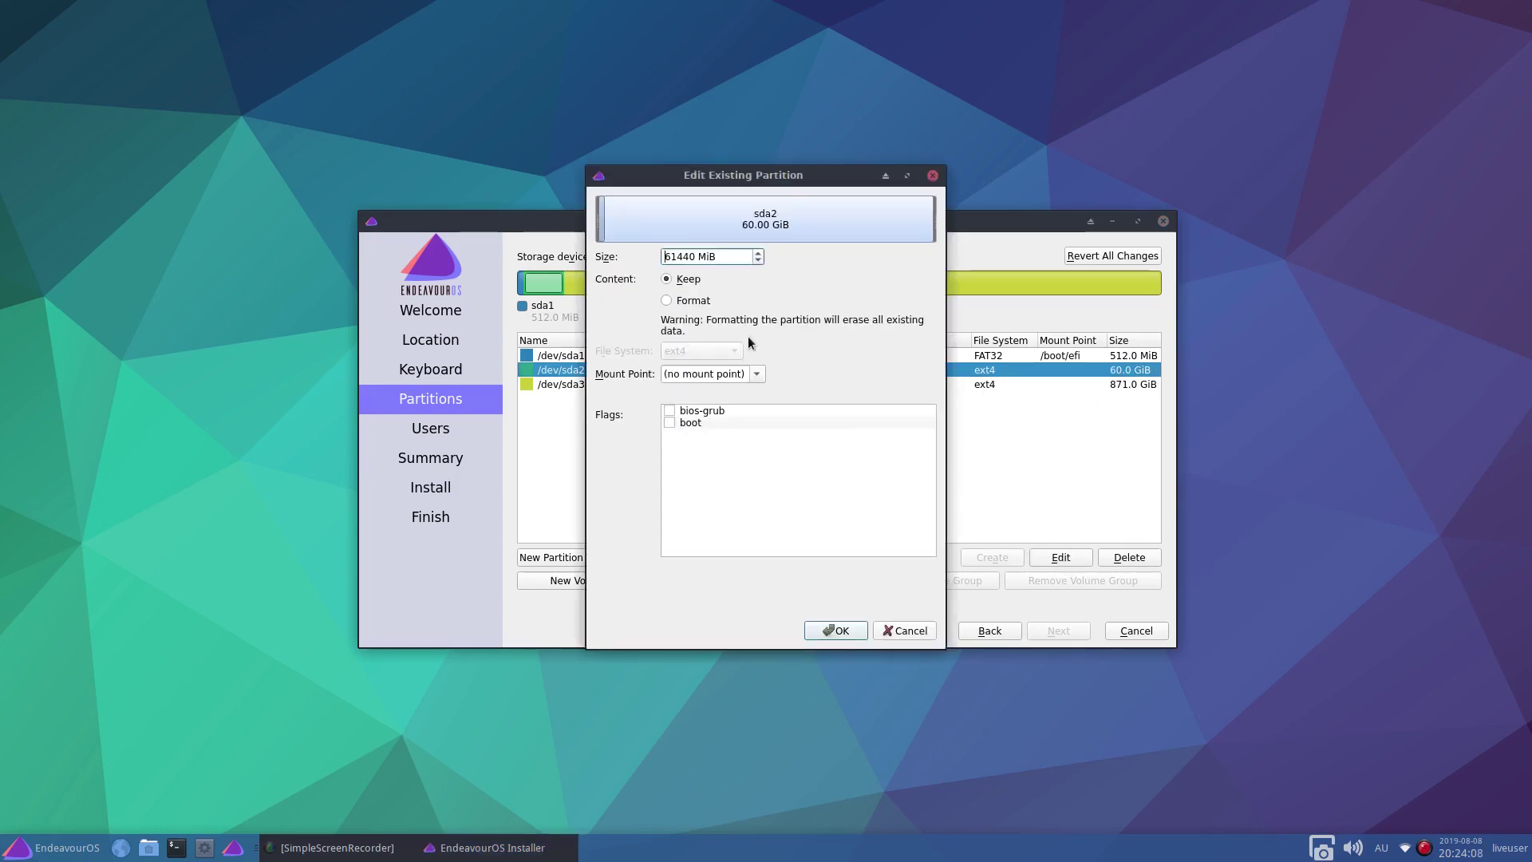
{"action": "left_click", "coordinate": [668, 301]}
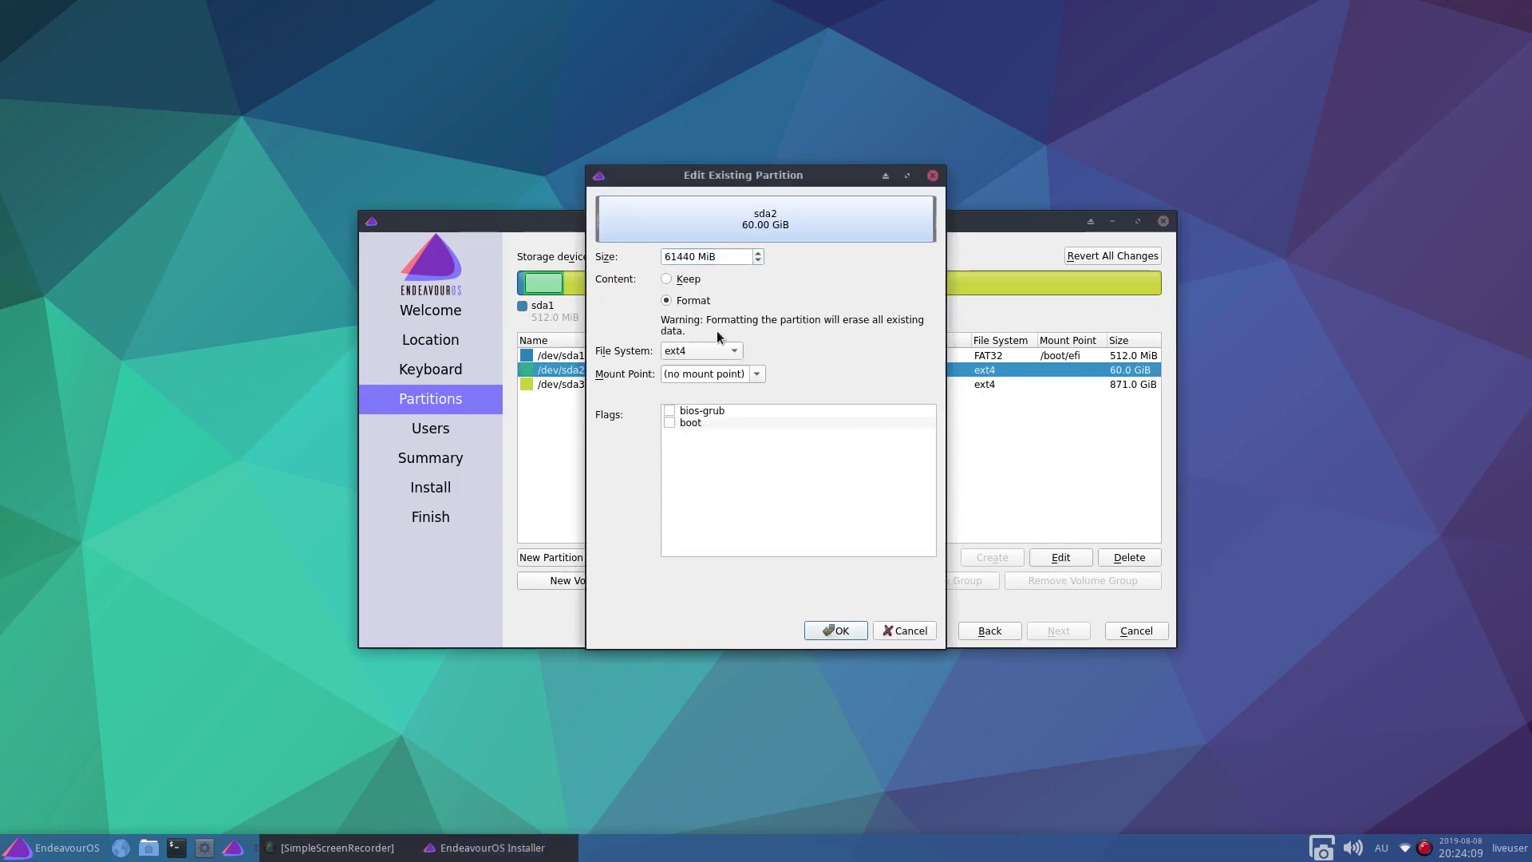
{"action": "left_click", "coordinate": [757, 373]}
{"action": "left_click", "coordinate": [687, 399]}
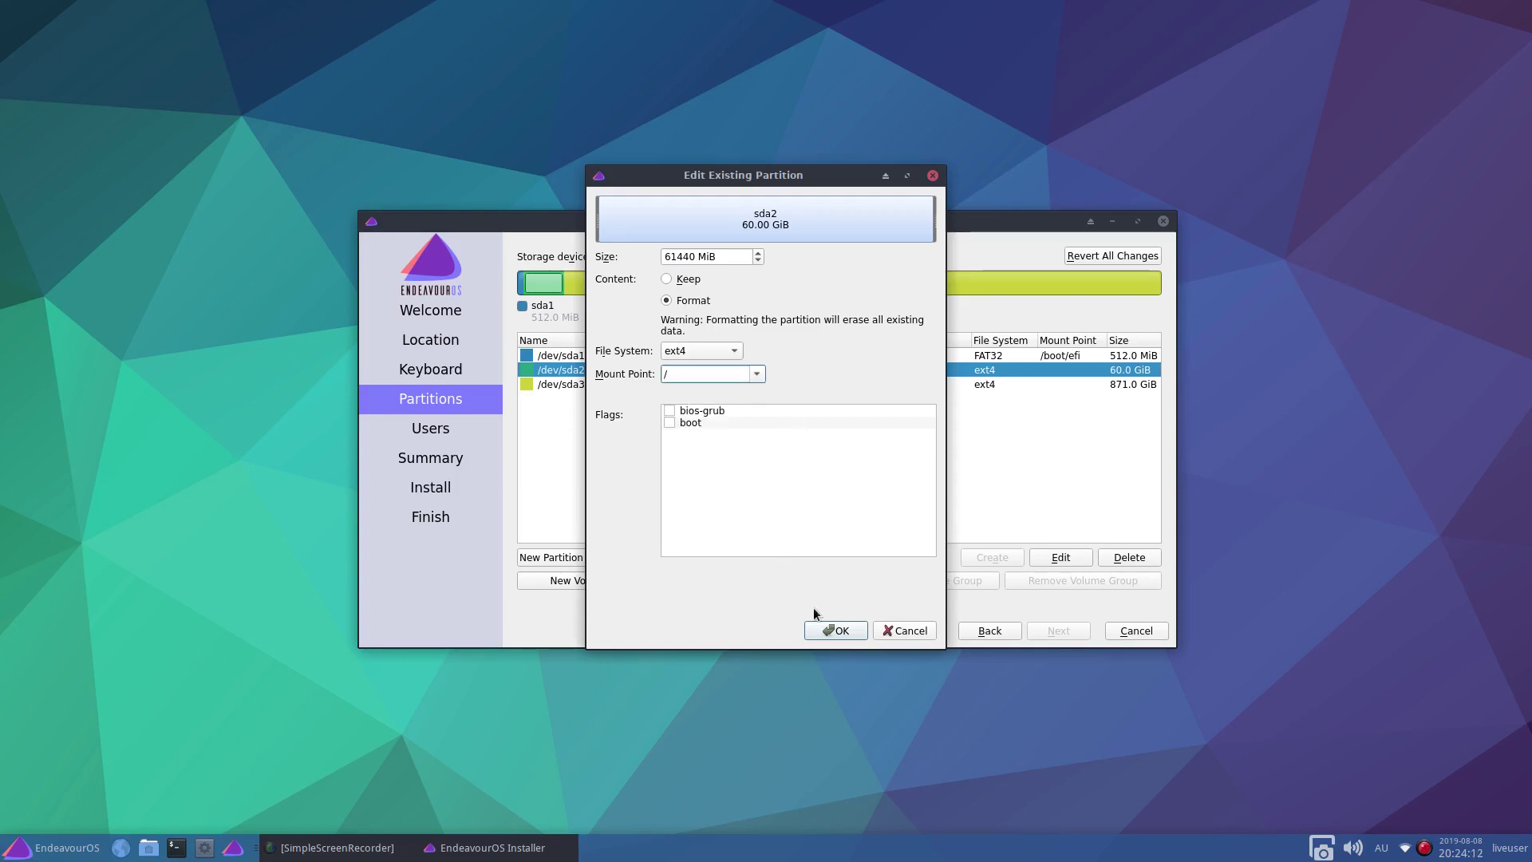
{"action": "left_click", "coordinate": [839, 633]}
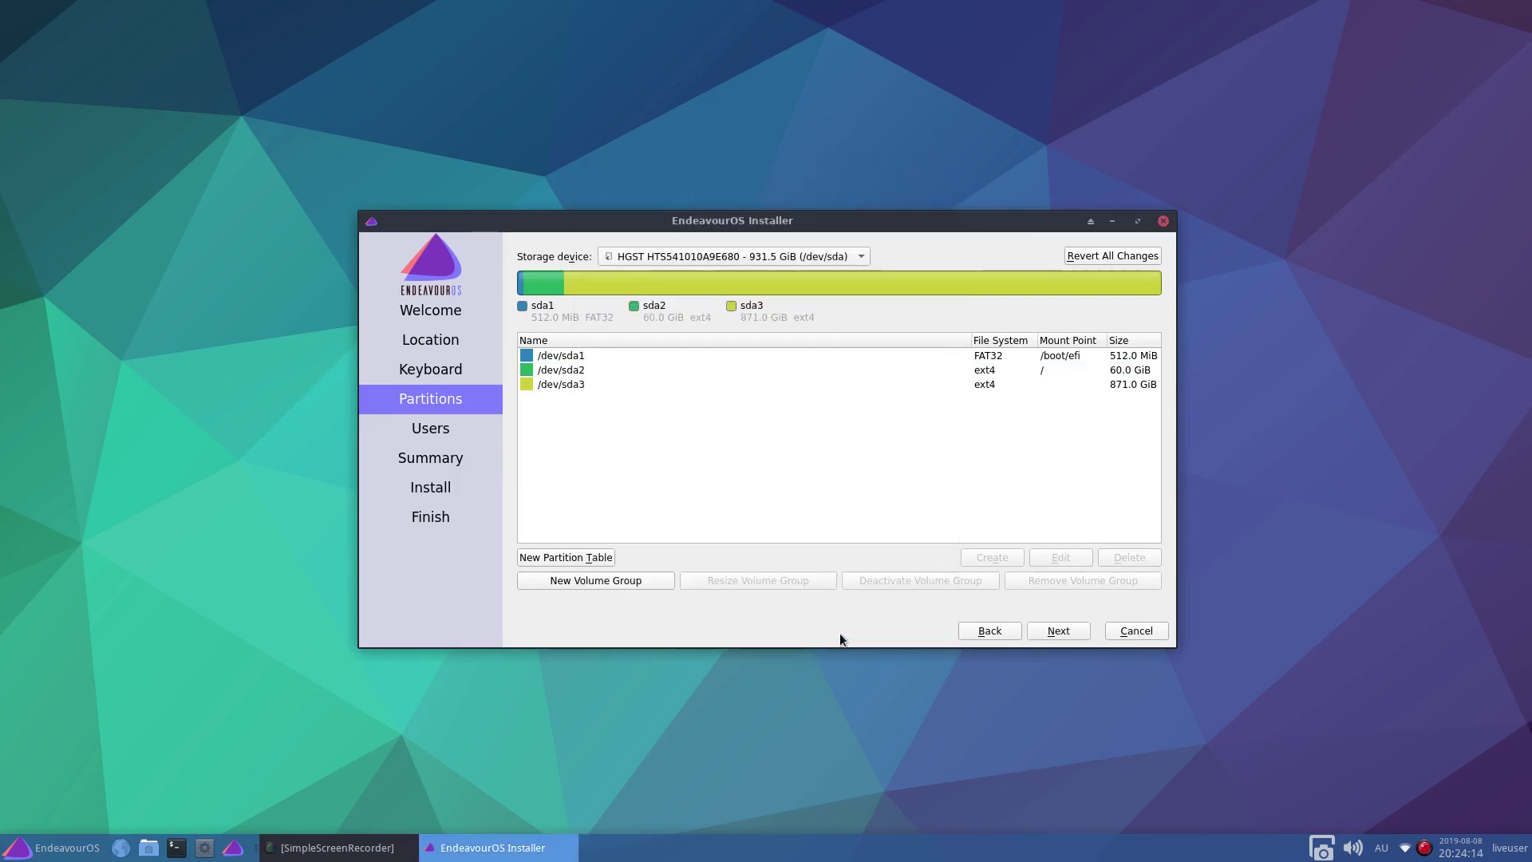
{"action": "left_click", "coordinate": [567, 386]}
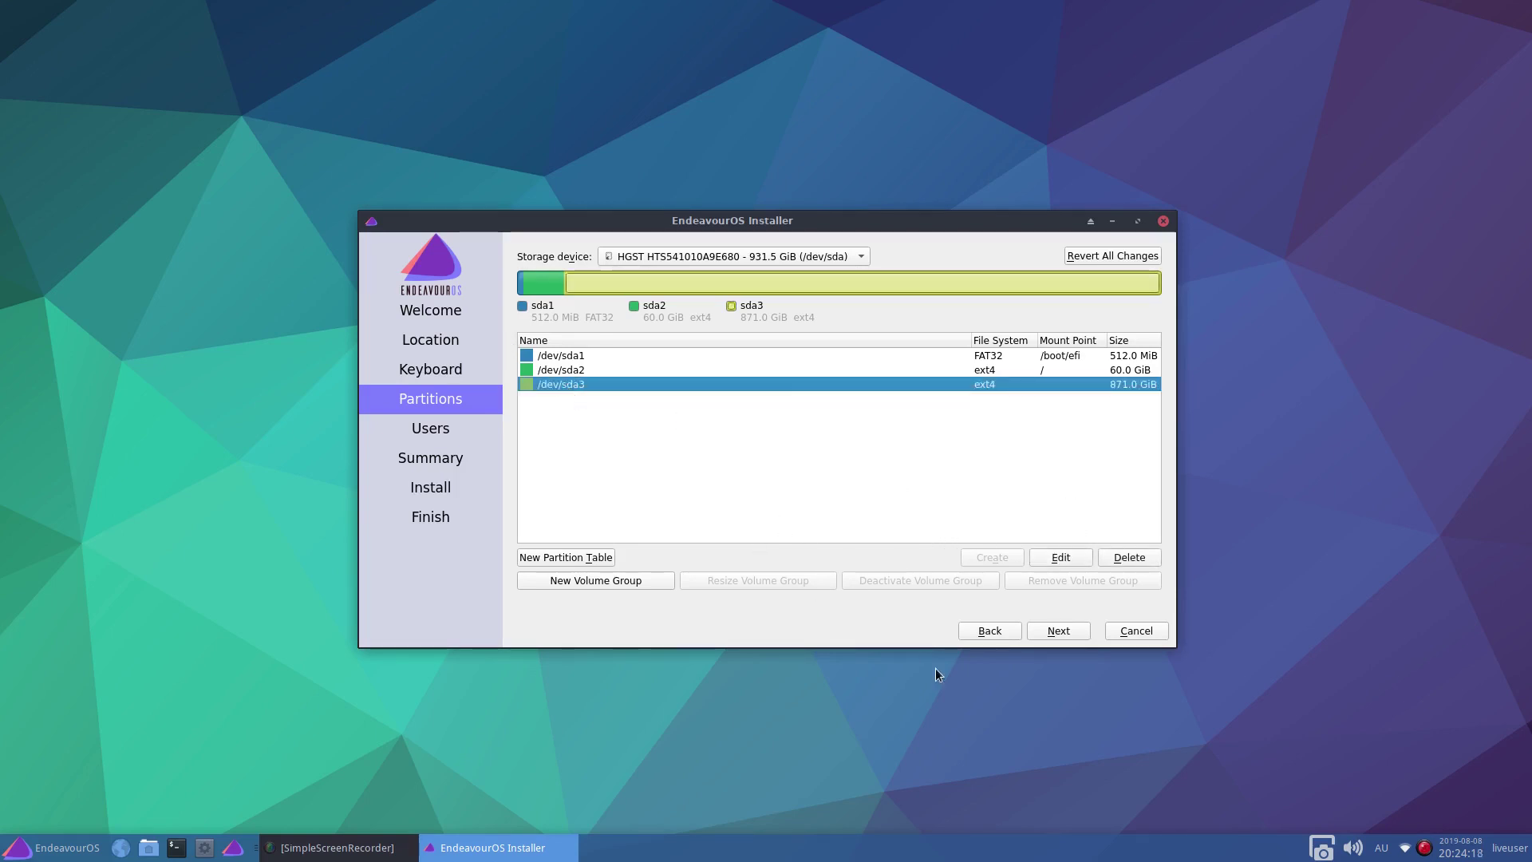
On the Users page, enter the user's full name, login name and a new computer name.
{"action": "left_click", "coordinate": [1058, 630]}
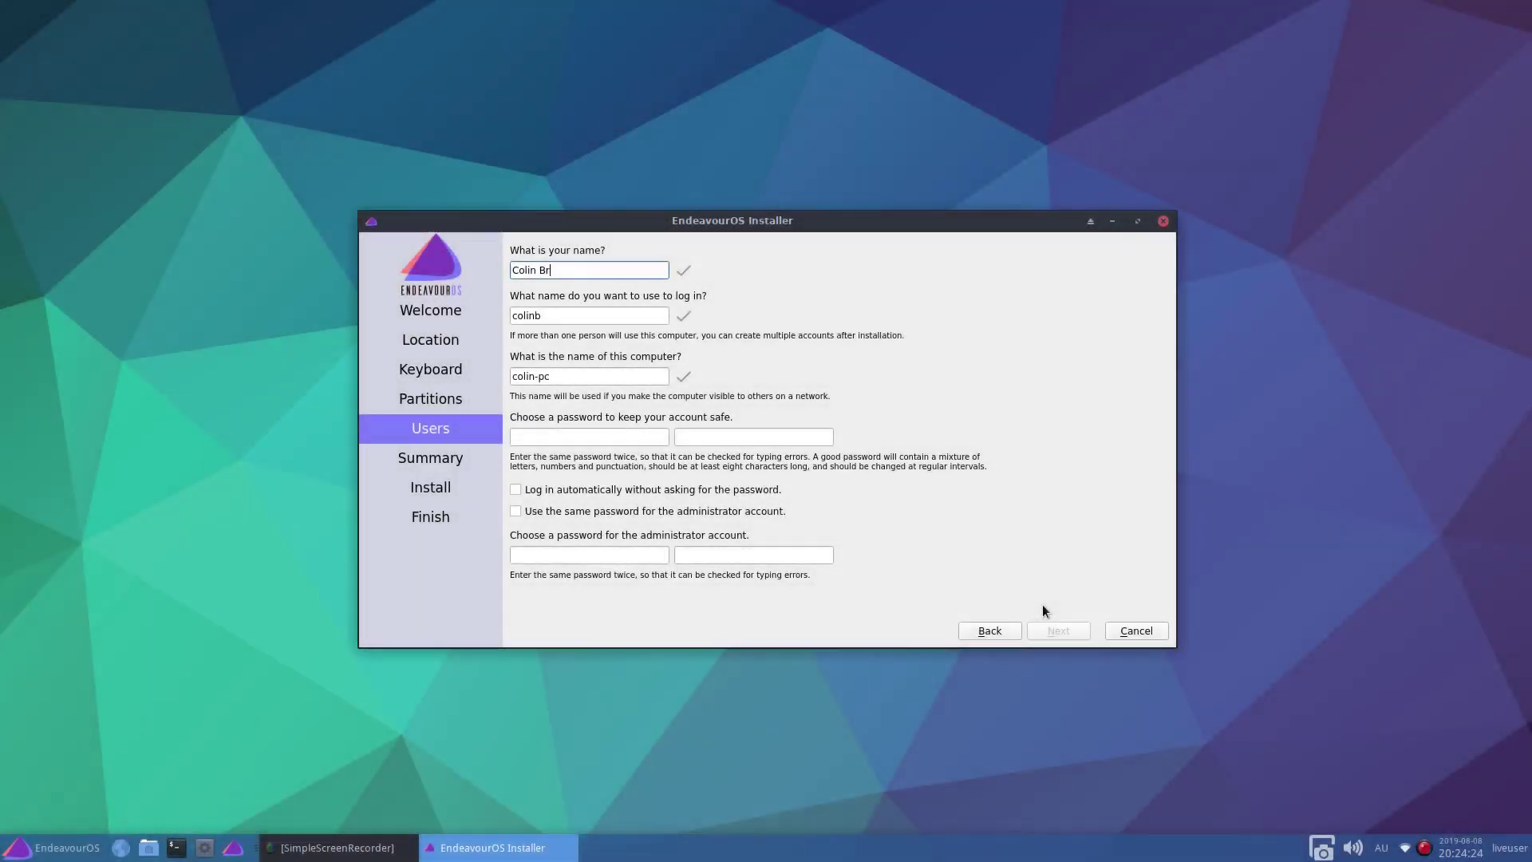
{"action": "type", "text": "ash"}
{"action": "key", "text": "Tab"}
{"action": "type", "text": "colin"}
{"action": "key", "text": "Tab"}
{"action": "key", "text": "End"}
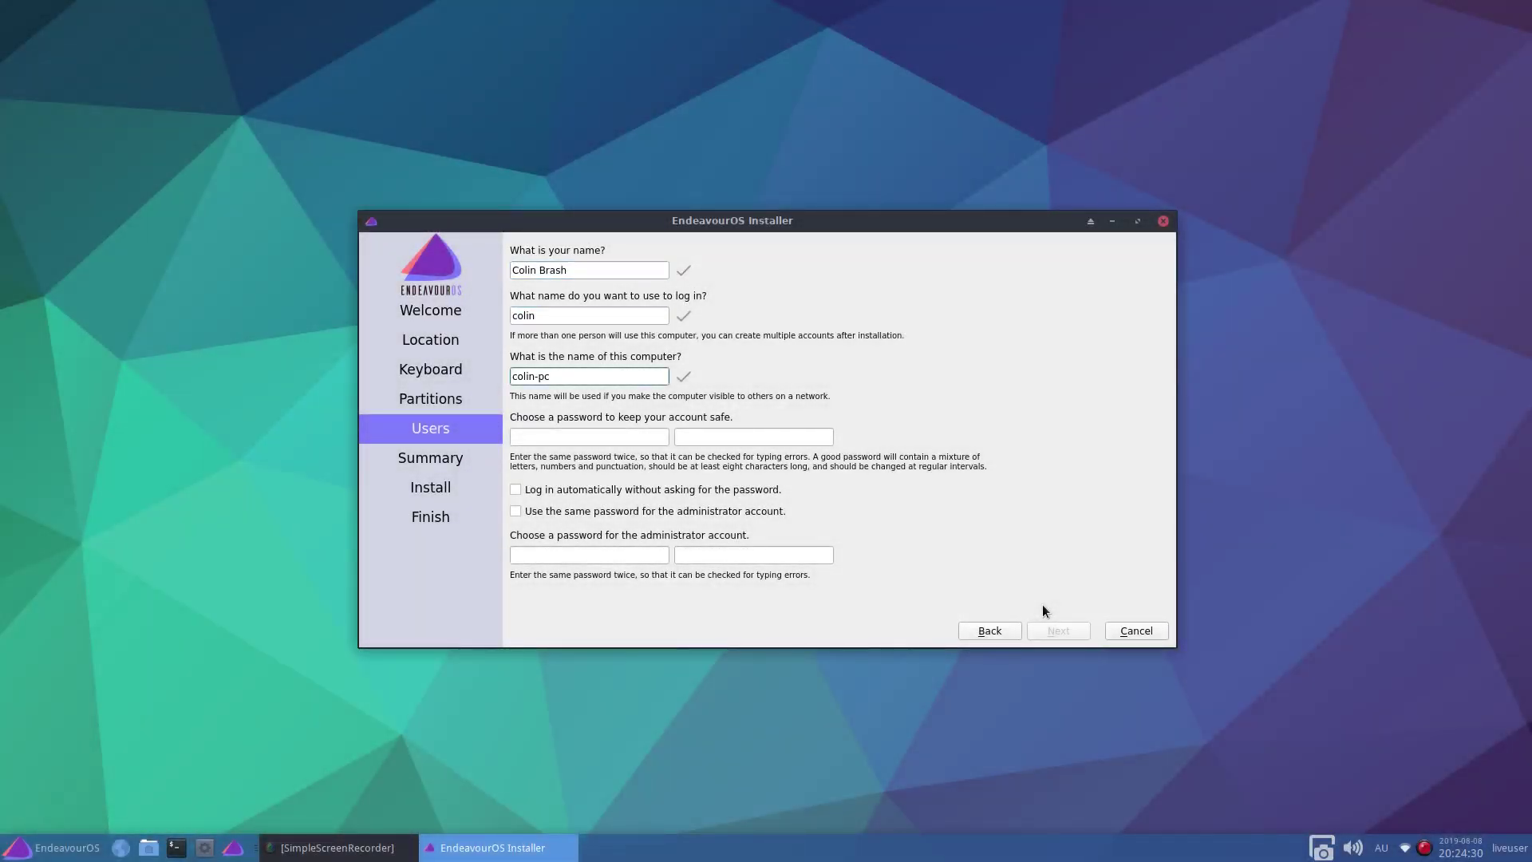
{"action": "key", "text": "BackSpace"}
{"action": "key", "text": "BackSpace"}
{"action": "type", "text": "endeavo"}
Set and confirm the user password, reuse it for the administrator, and continue.
{"action": "key", "text": "Tab"}
{"action": "type", "text": "********"}
{"action": "key", "text": "Tab"}
{"action": "type", "text": "*"}
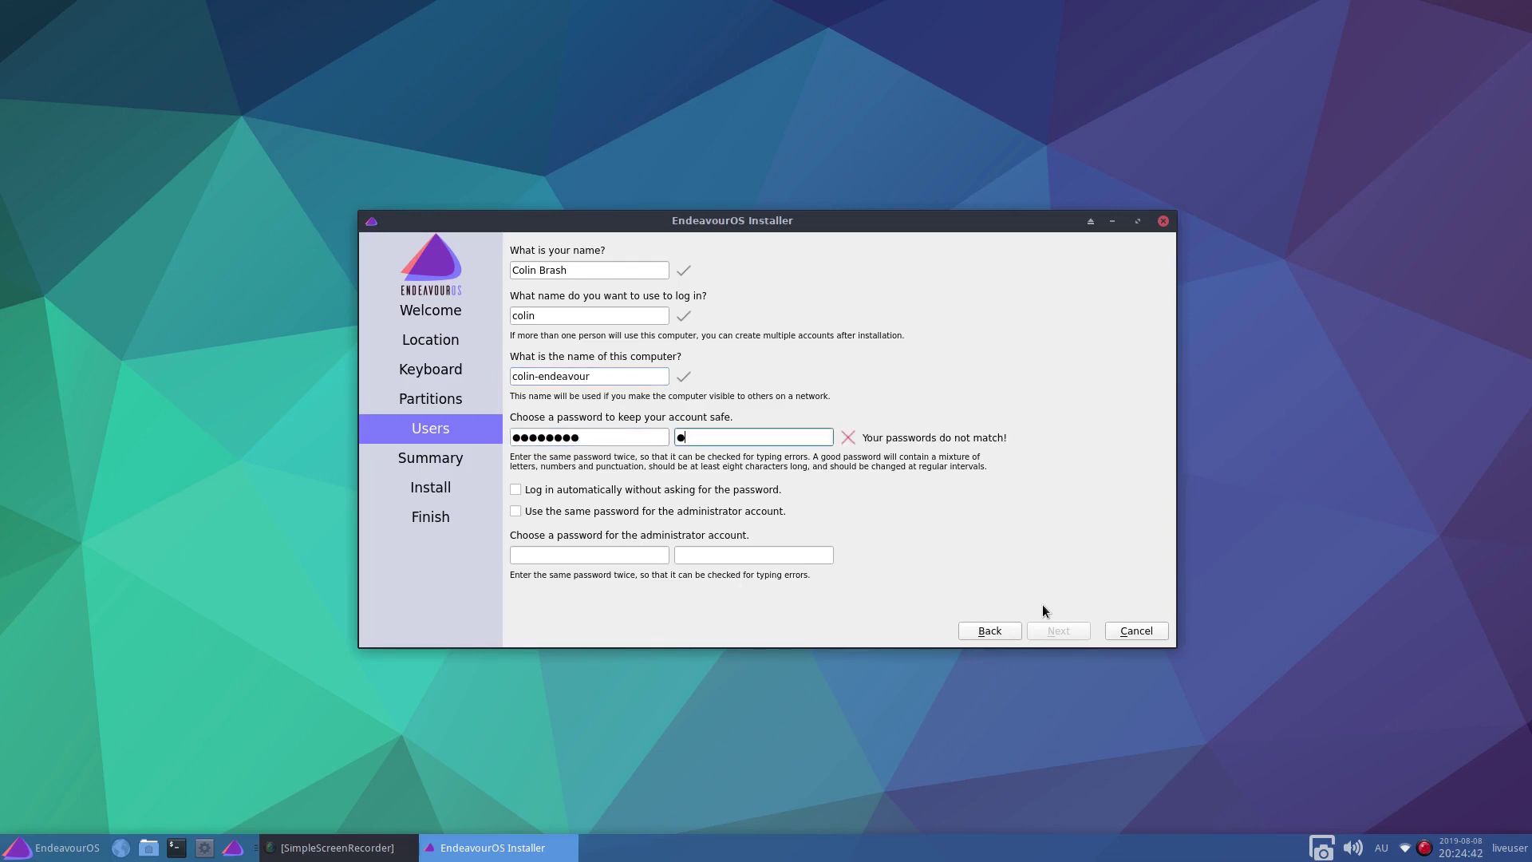
{"action": "type", "text": "*******"}
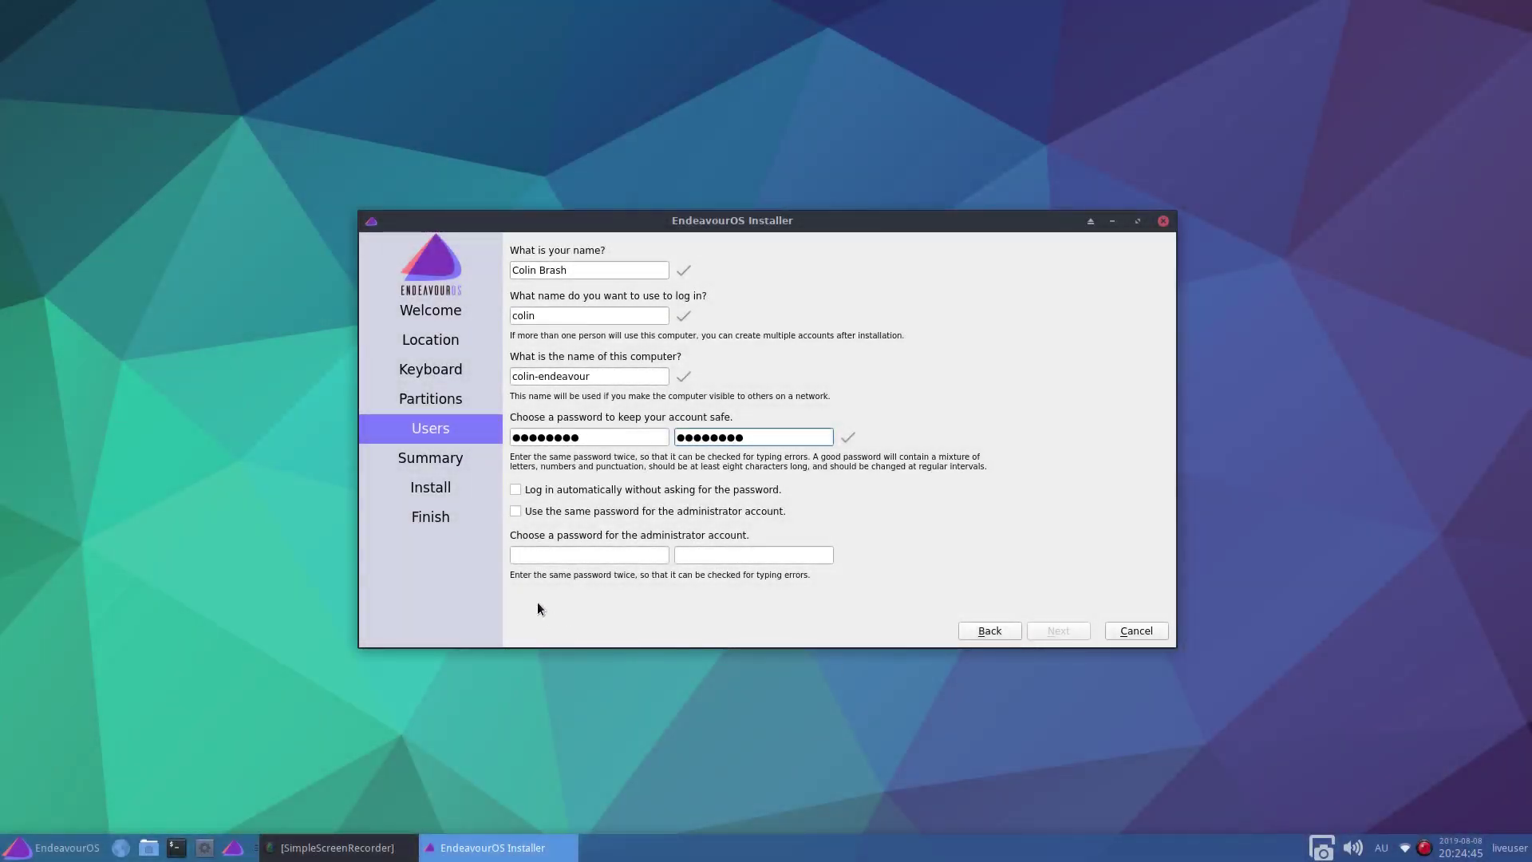
{"action": "left_click", "coordinate": [514, 511]}
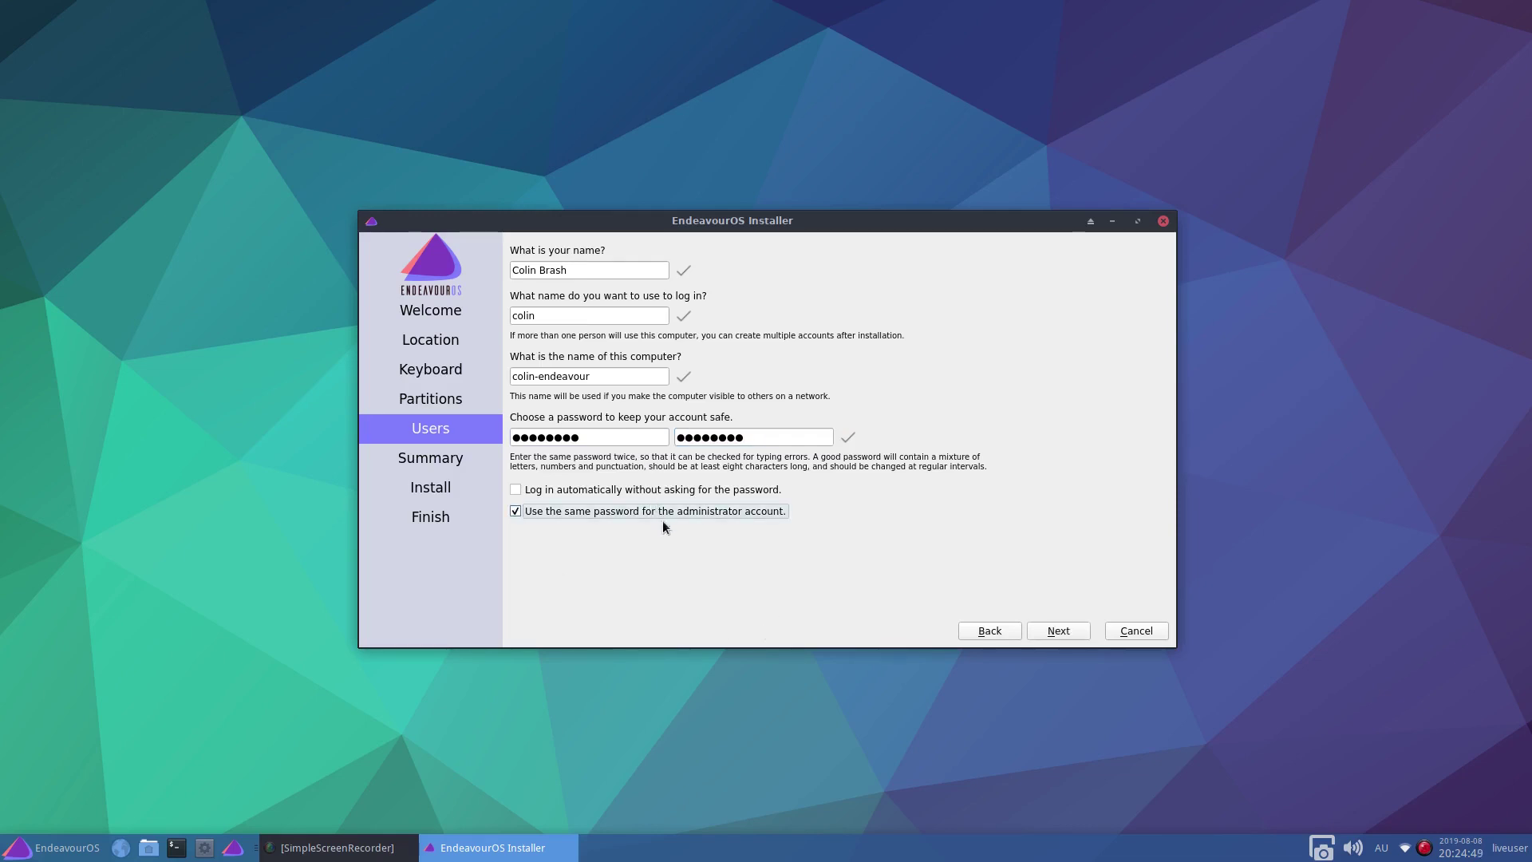
{"action": "left_click", "coordinate": [1063, 633]}
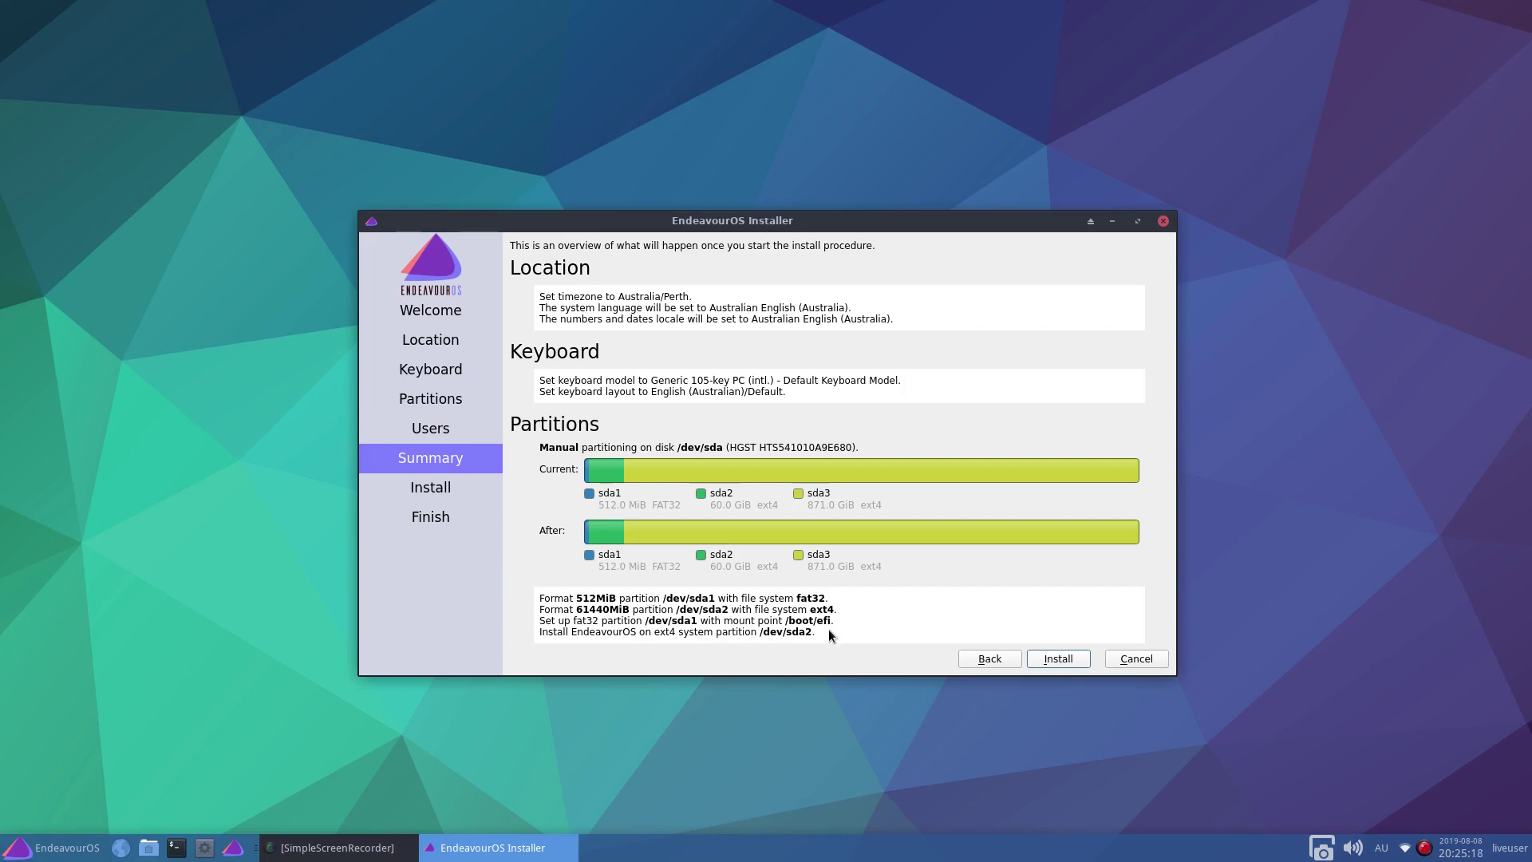
Start installing EndeavourOS to the disk and confirm the irreversible disk changes.
{"action": "left_click", "coordinate": [1058, 658]}
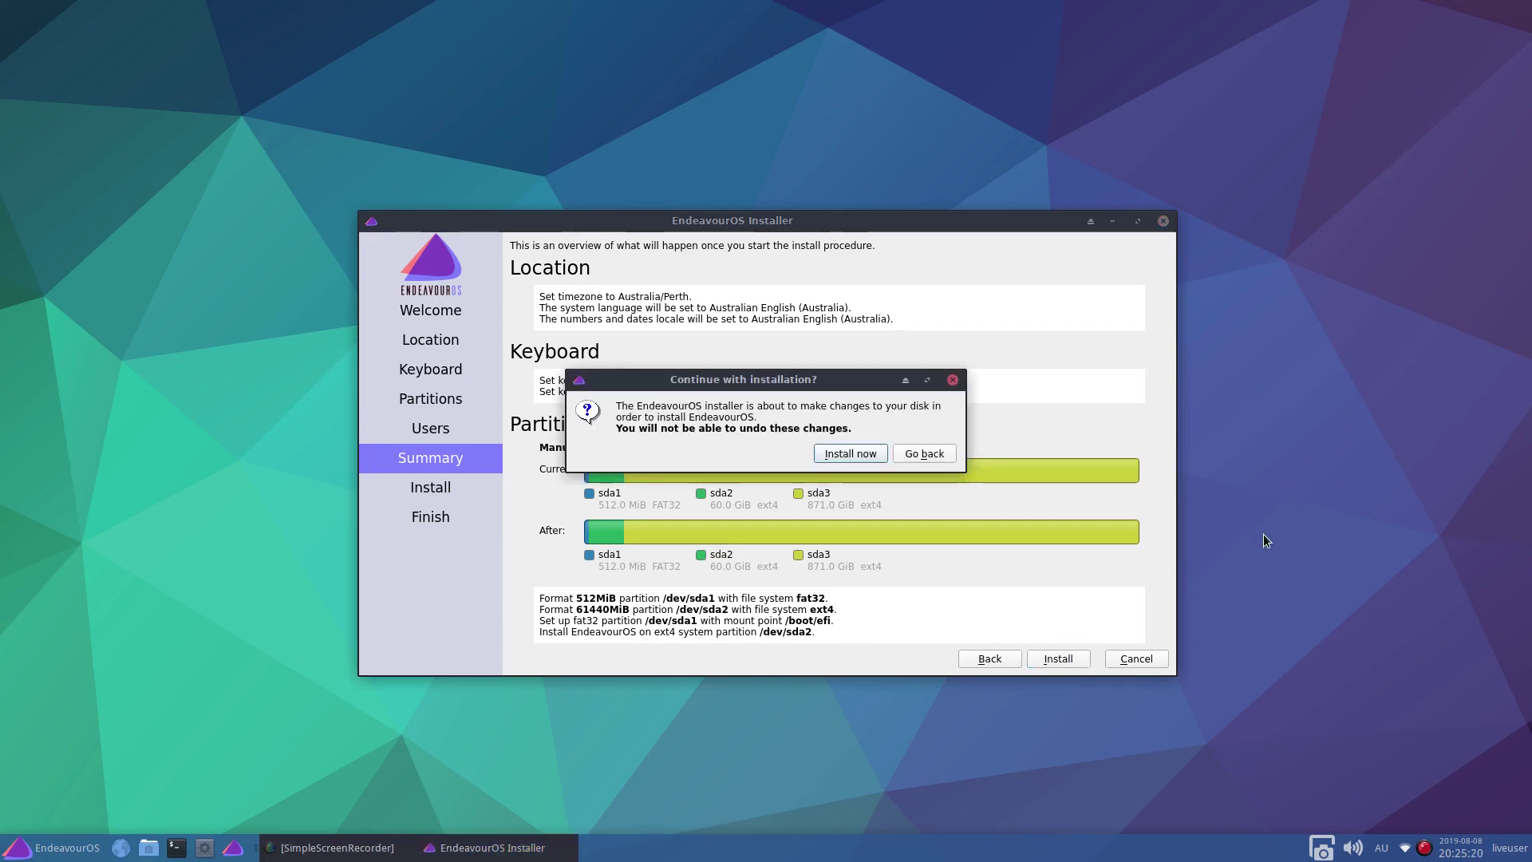
{"action": "left_click", "coordinate": [879, 448]}
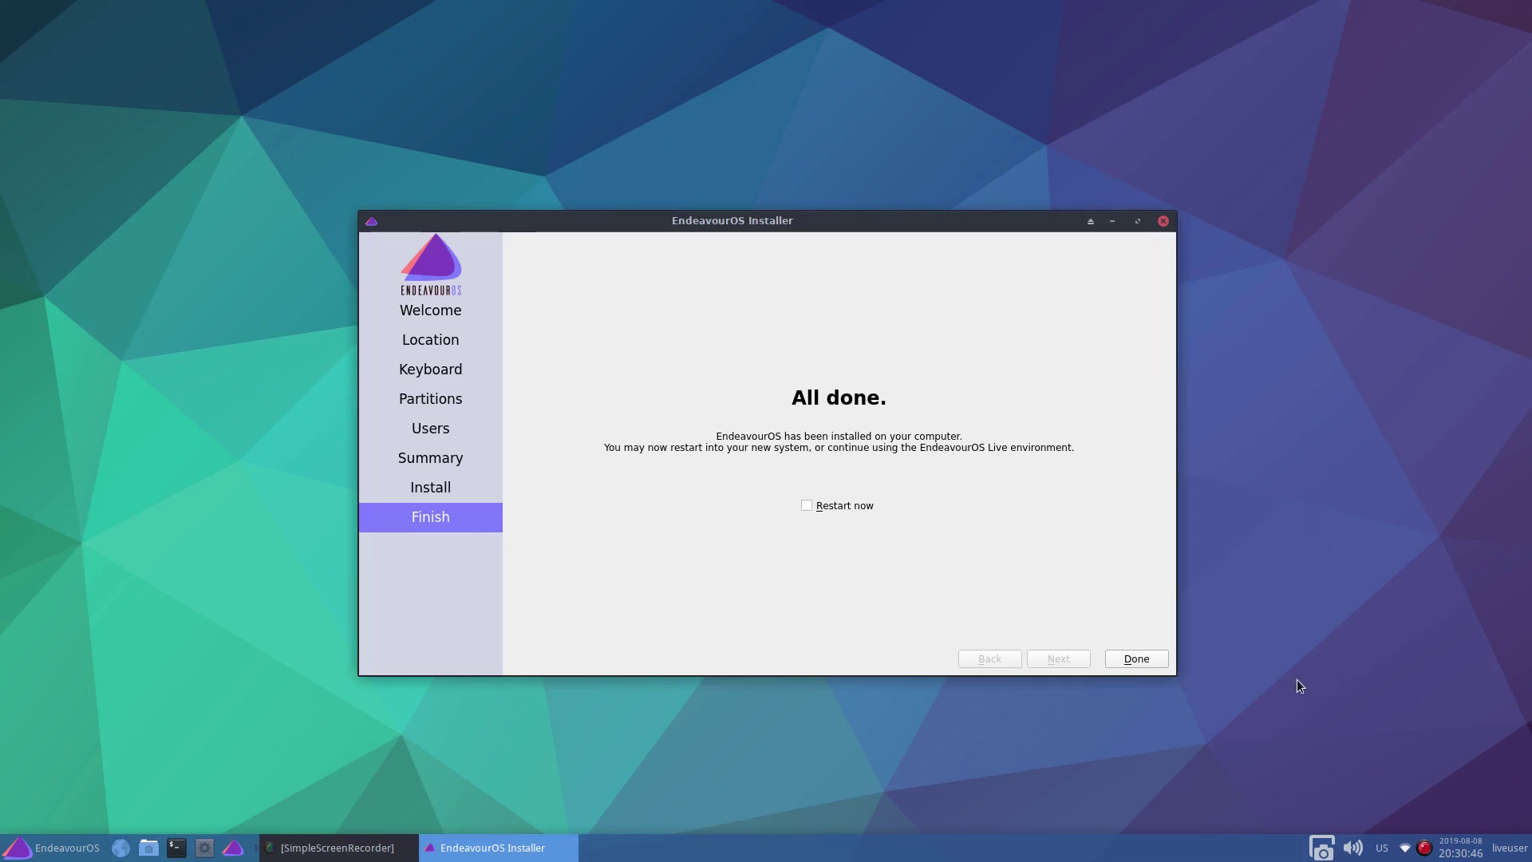
Close the finished installer and open a Terminal on the new desktop.
{"action": "left_click", "coordinate": [1157, 658]}
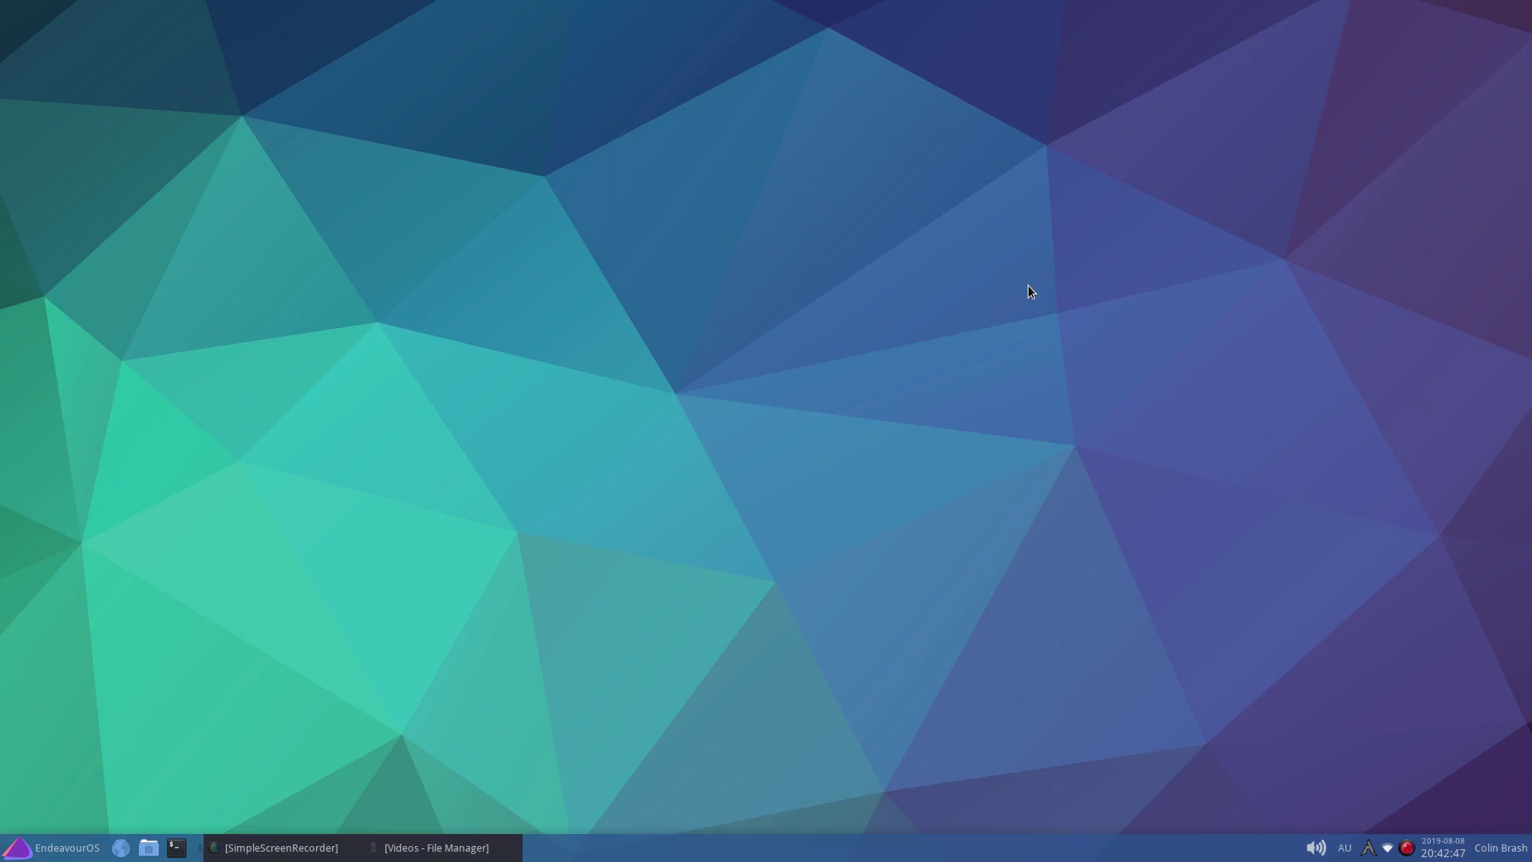
{"action": "left_click", "coordinate": [177, 847]}
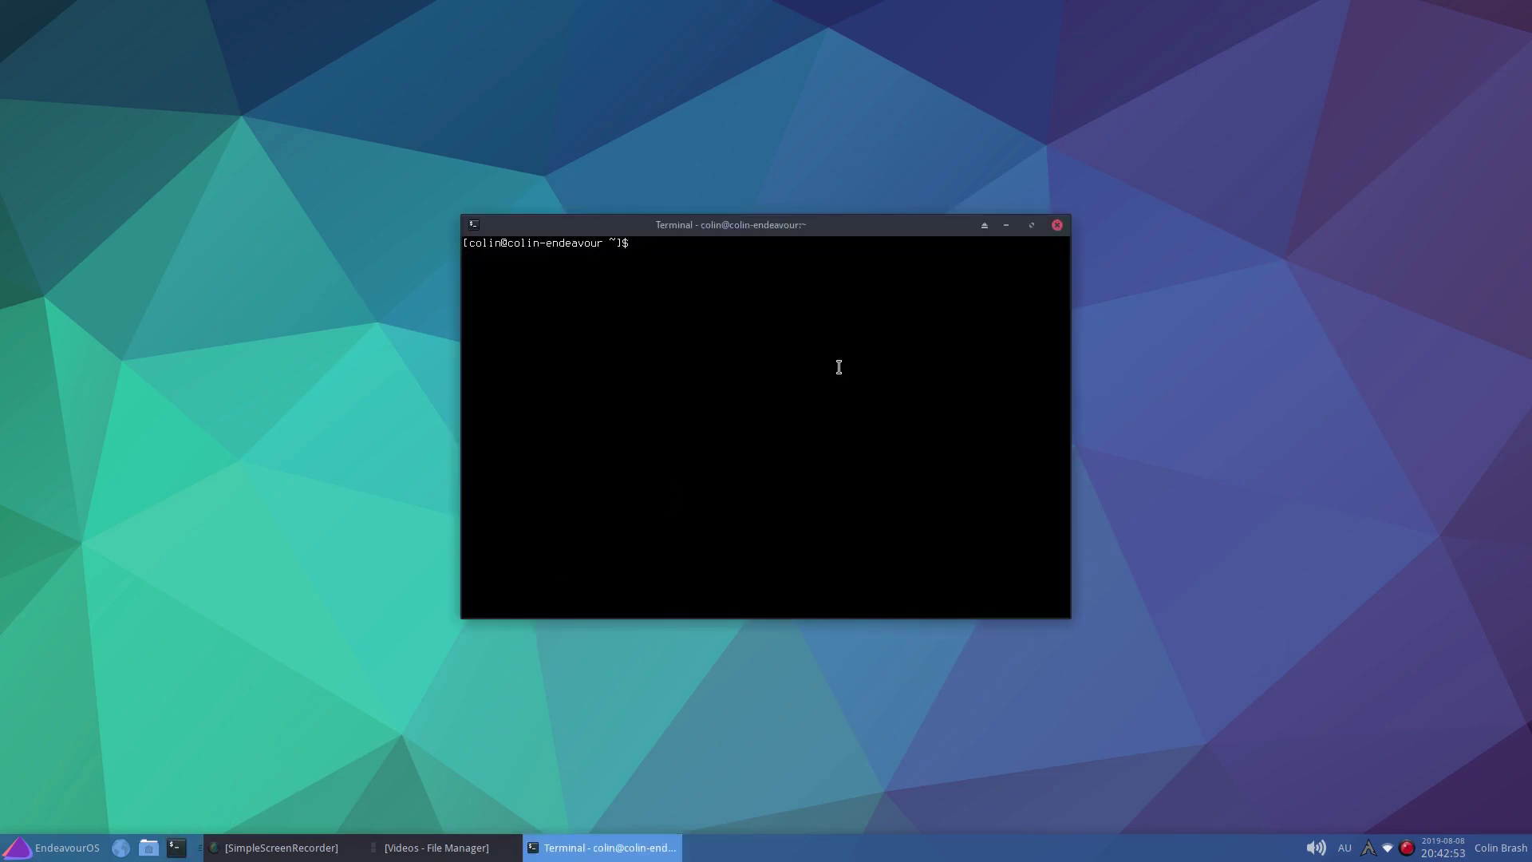
Run 'sudo pacman -Syu' and approve the 99-package system upgrade.
{"action": "type", "text": "sudo pacman -S simplescreenrecorder"}
{"action": "key", "text": "ctrl+w"}
{"action": "key", "text": "BackSpace"}
{"action": "type", "text": "yu"}
{"action": "key", "text": "Return"}
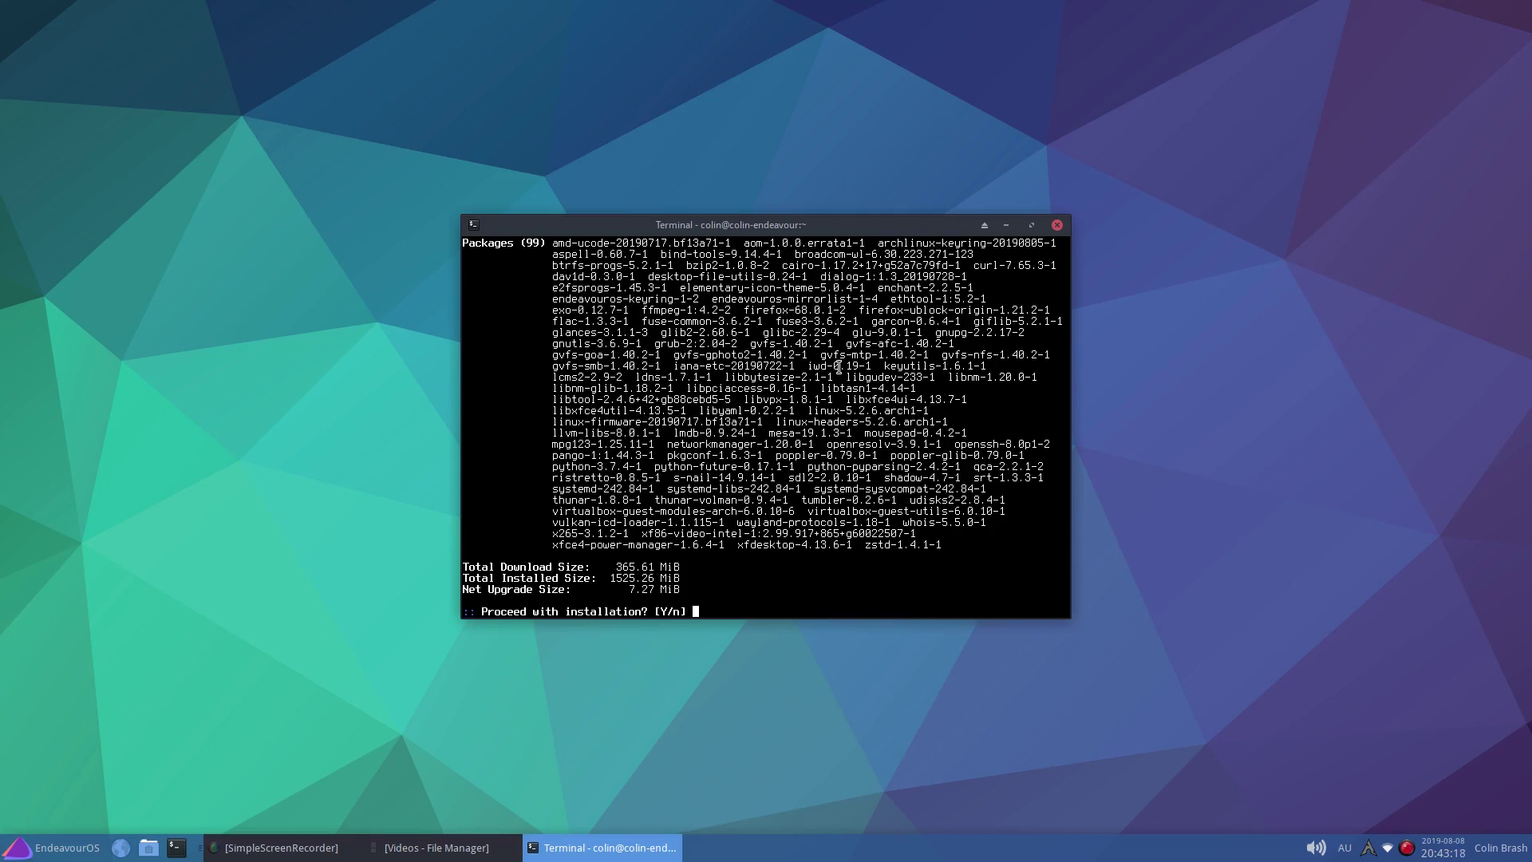
{"action": "type", "text": "y"}
{"action": "key", "text": "Return"}
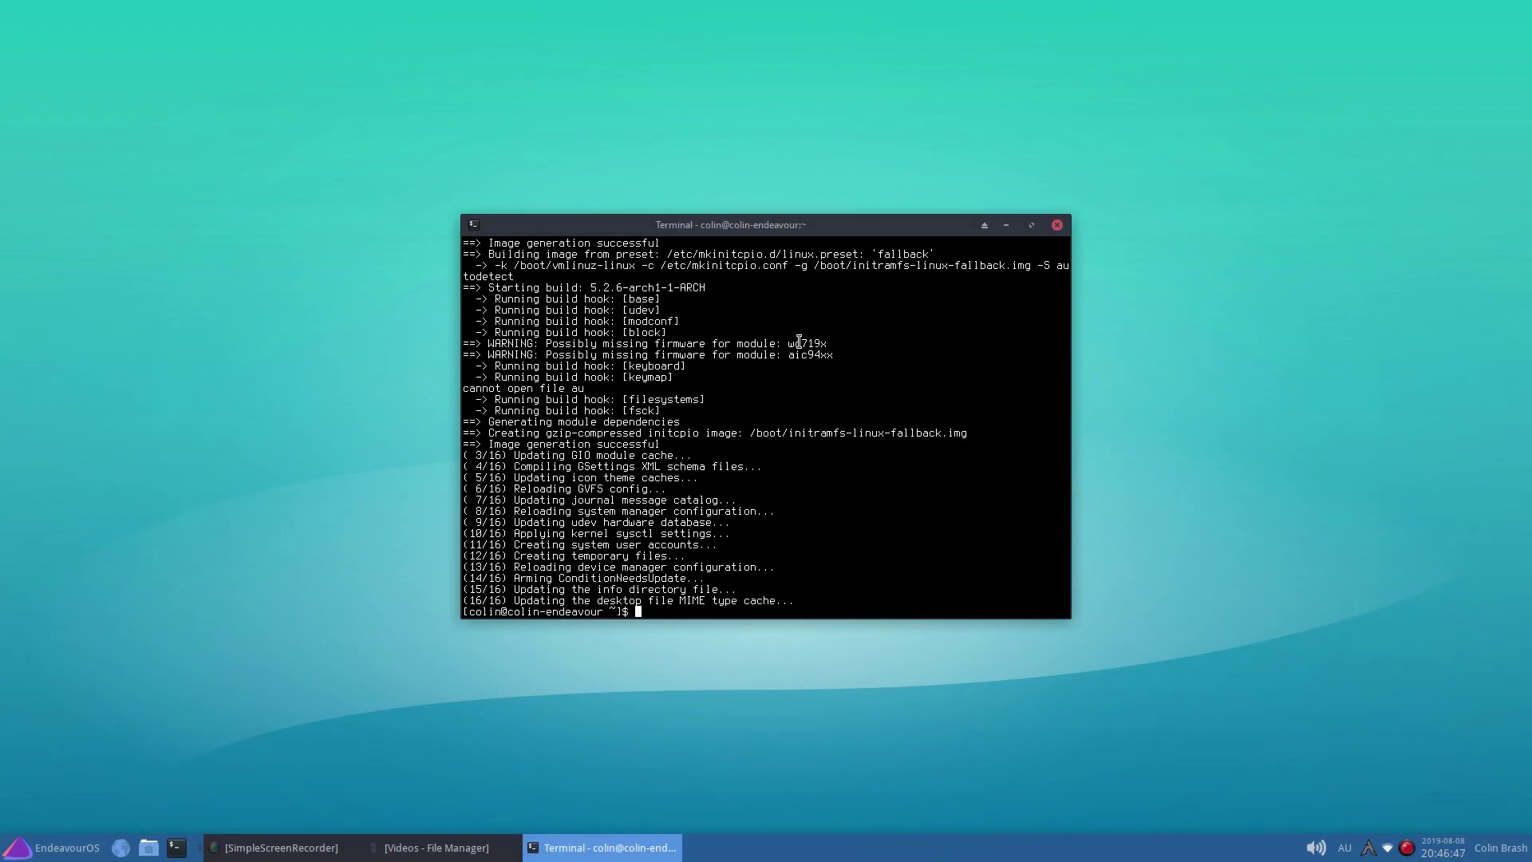
Check the panel's update notifier and move the terminal window up and left.
{"action": "mouse_move", "coordinate": [830, 228]}
{"action": "left_mouse_down"}
{"action": "mouse_move", "coordinate": [1186, 321]}
{"action": "mouse_move", "coordinate": [1238, 314]}
{"action": "mouse_move", "coordinate": [804, 95]}
{"action": "mouse_move", "coordinate": [846, 222]}
{"action": "left_mouse_up"}
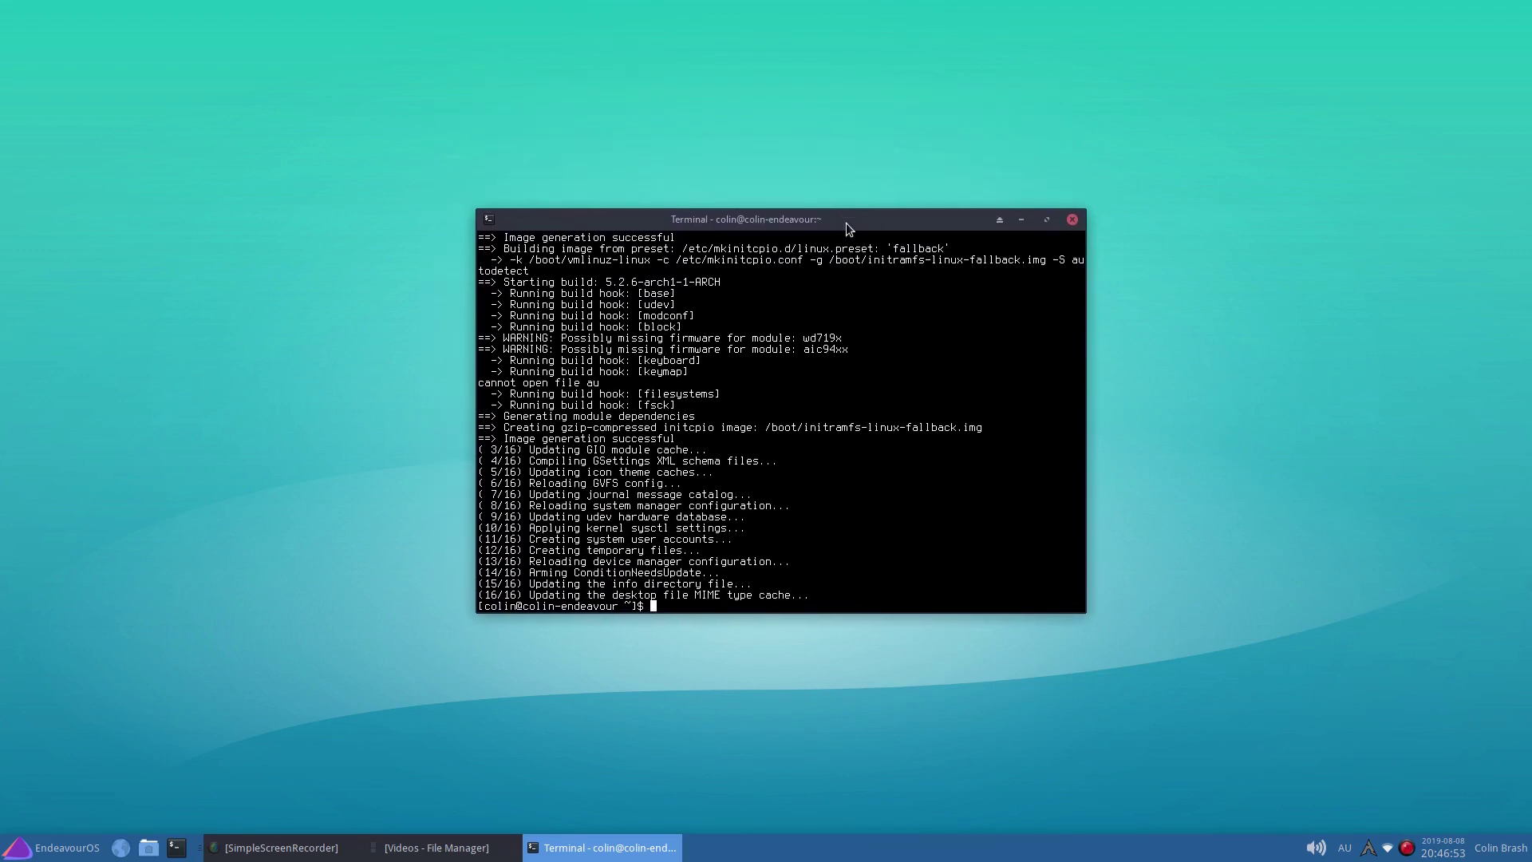
{"action": "left_click", "coordinate": [1369, 848]}
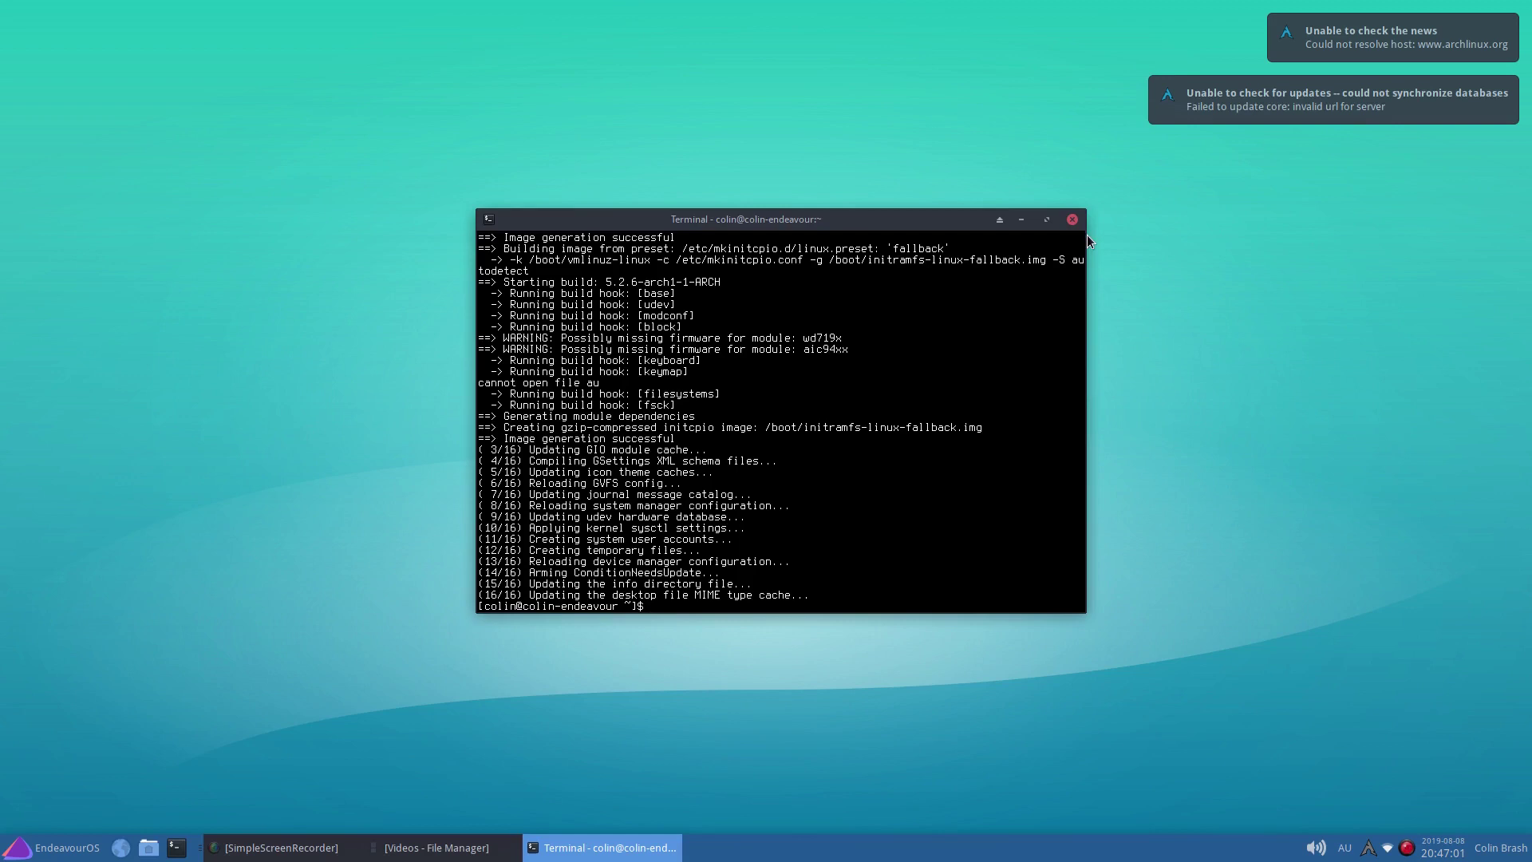
{"action": "left_click_drag", "start_coordinate": [867, 215], "coordinate": [747, 159]}
Clear the terminal screen with 'clear' and enlarge the font two steps.
{"action": "type", "text": "c"}
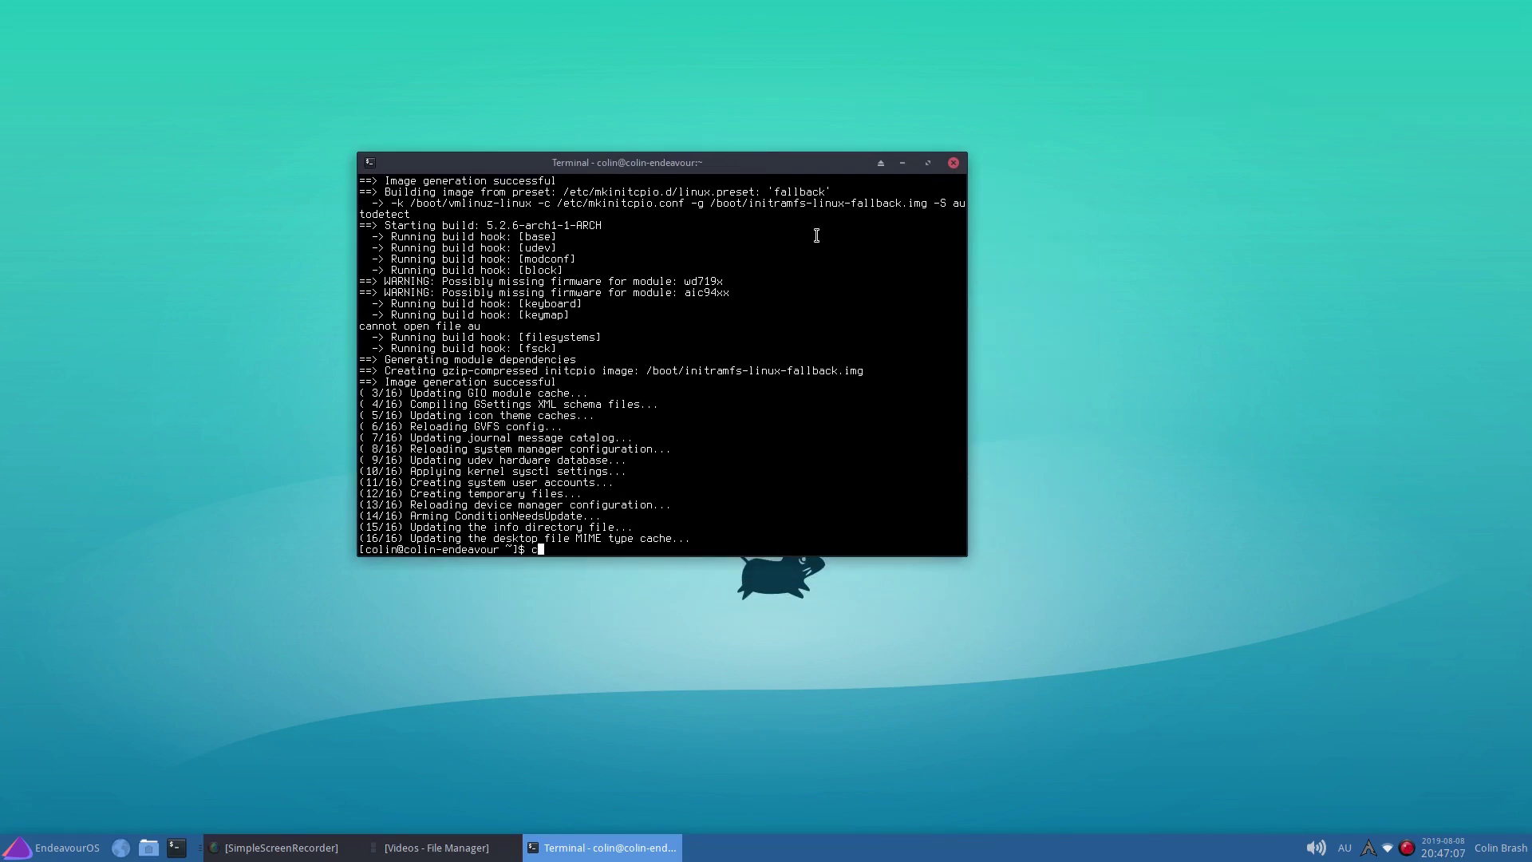
{"action": "type", "text": "lear"}
{"action": "key", "text": "Return"}
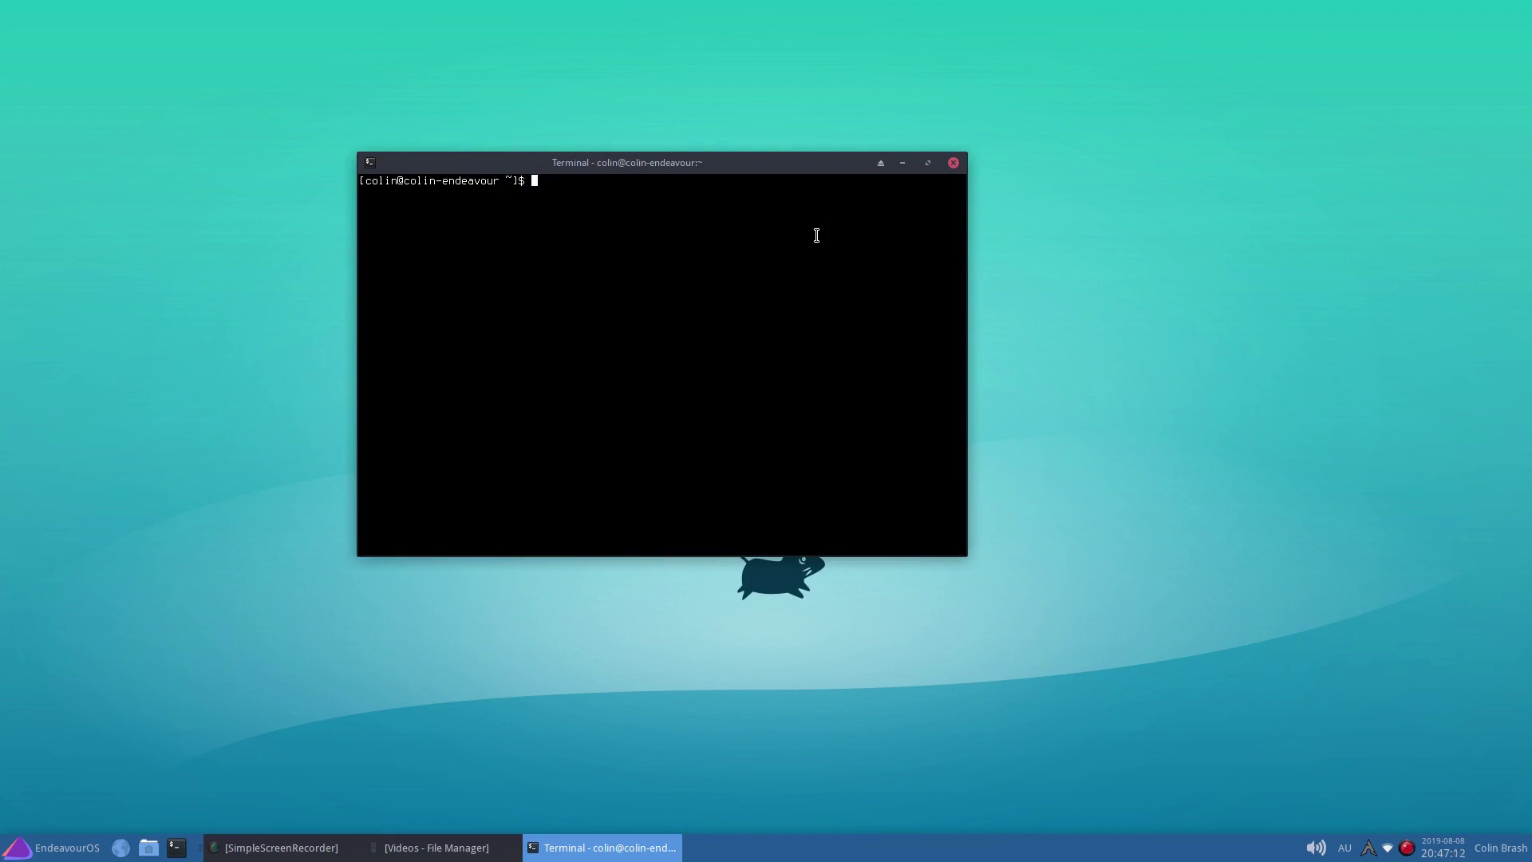
{"action": "key", "text": "ctrl+plus"}
{"action": "key", "text": "ctrl+plus"}
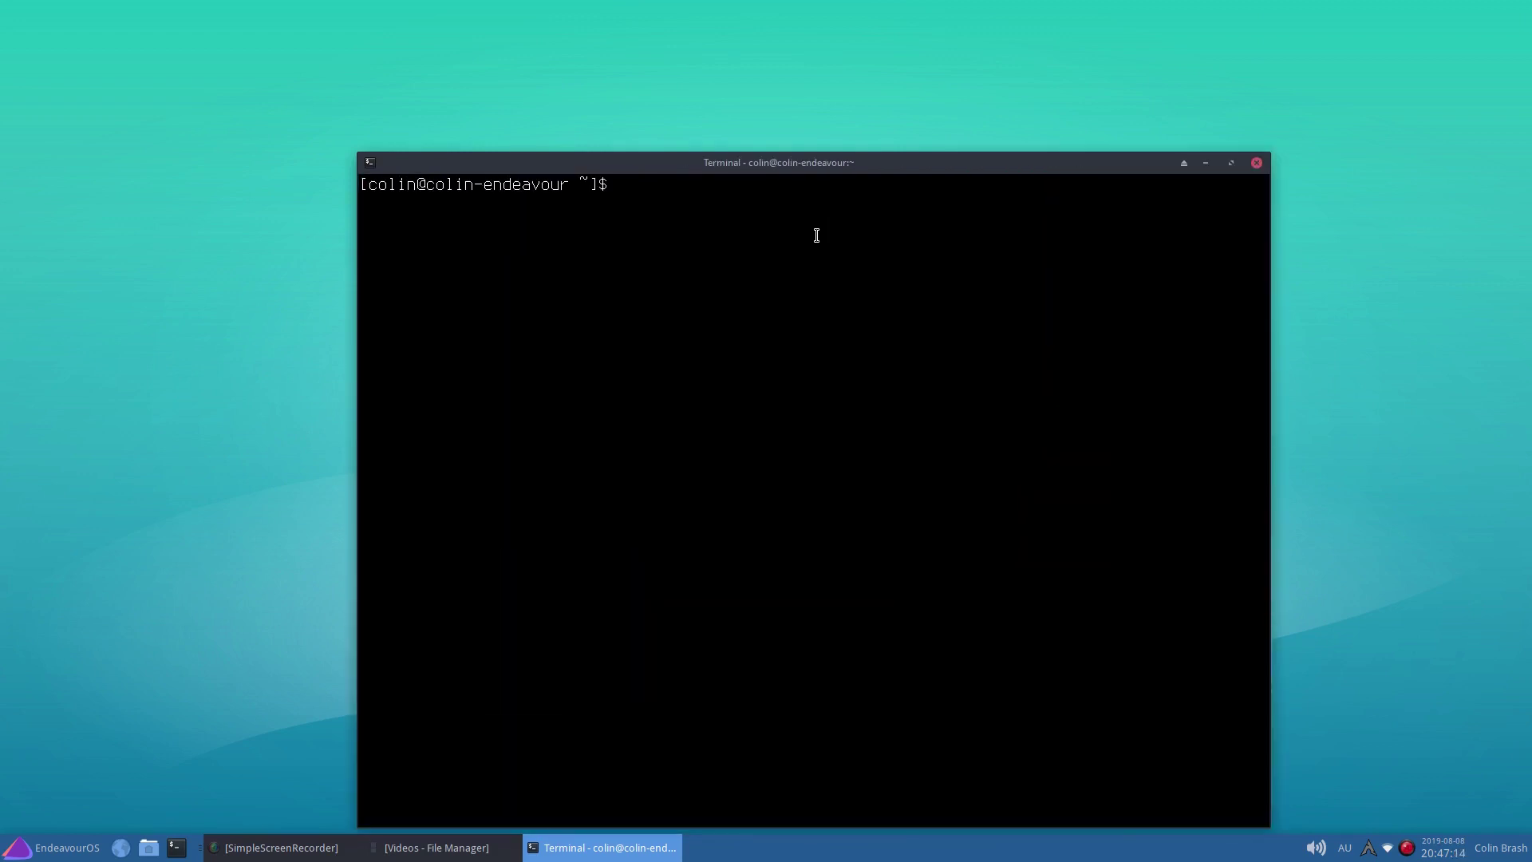
{"action": "key", "text": "ctrl+plus"}
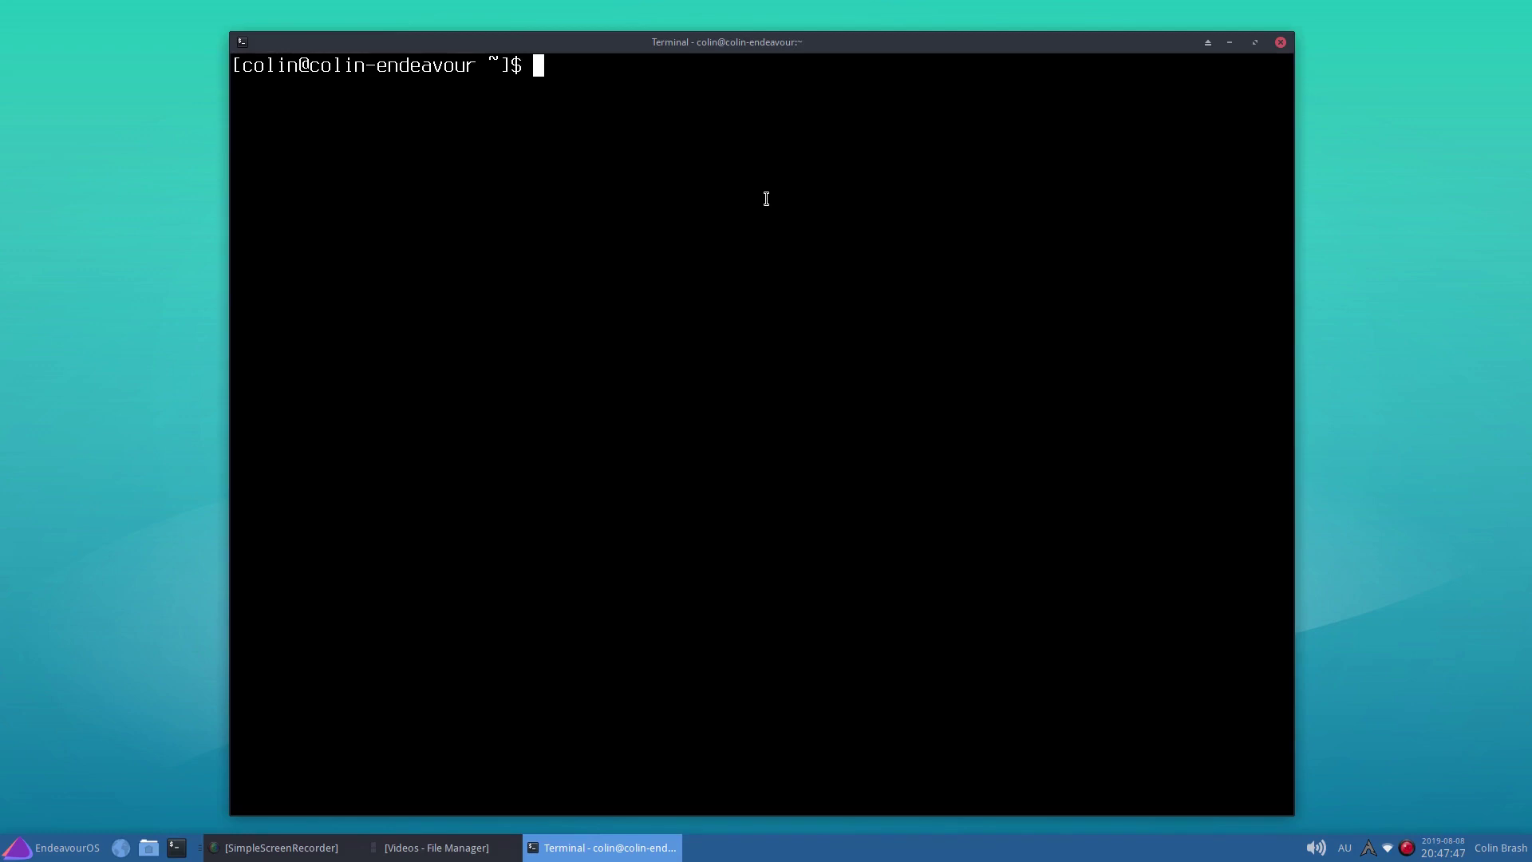
Create an 8G /swapfile with 'sudo fallocate -l 8G /swapfile', entering the admin password.
{"action": "type", "text": "fallocate -i 8"}
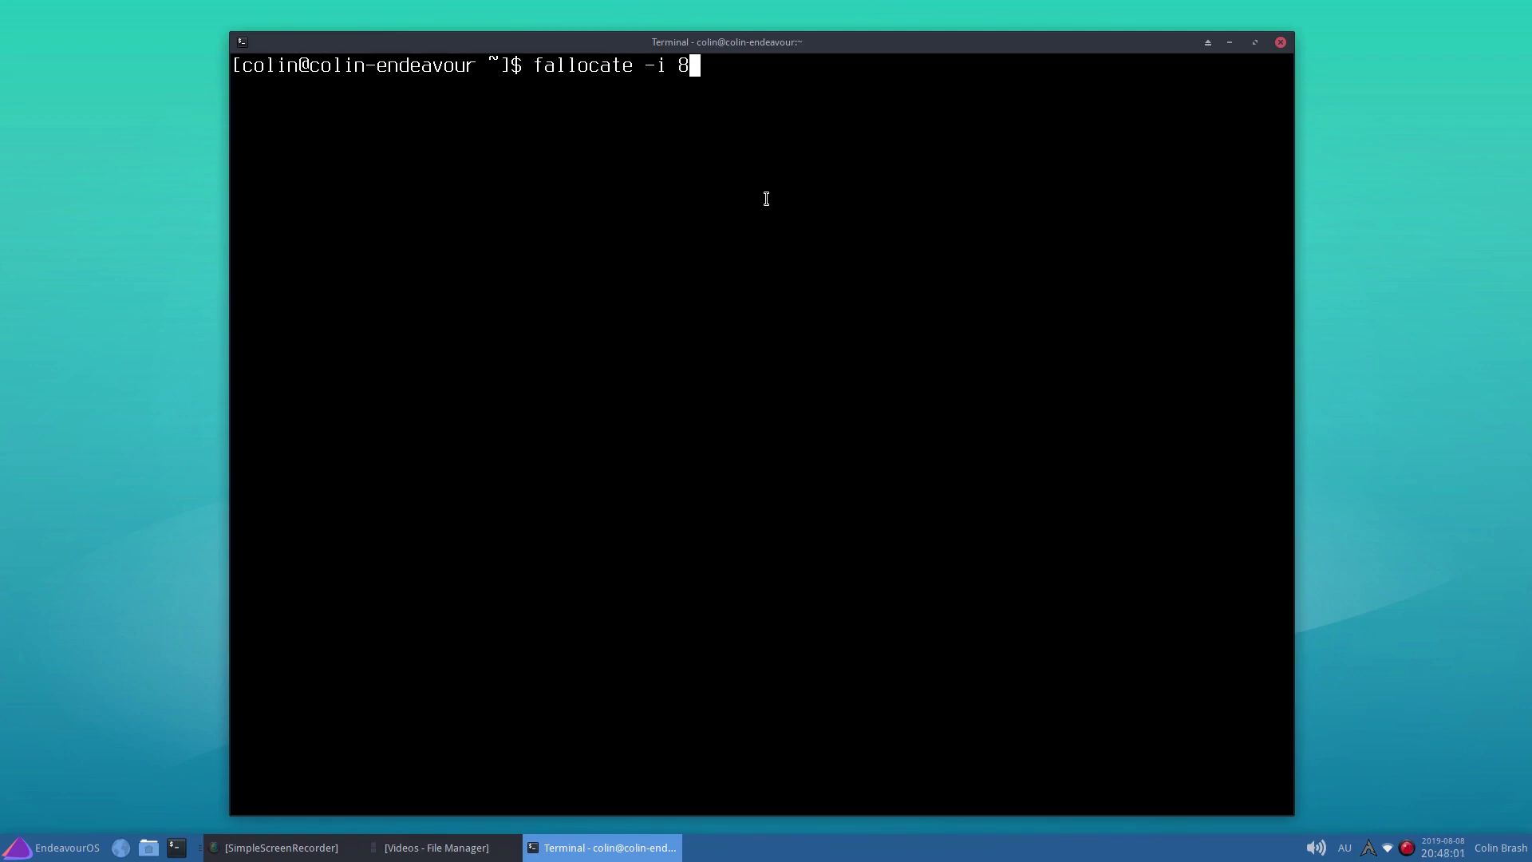
{"action": "type", "text": "G"}
{"action": "key", "text": "BackSpace"}
{"action": "key", "text": "BackSpace"}
{"action": "key", "text": "BackSpace"}
{"action": "key", "text": "BackSpace"}
{"action": "type", "text": "l"}
{"action": "type", "text": " 512"}
{"action": "type", "text": "M"}
{"action": "key", "text": "BackSpace"}
{"action": "key", "text": "BackSpace"}
{"action": "key", "text": "BackSpace"}
{"action": "key", "text": "BackSpace"}
{"action": "key", "text": "BackSpace"}
{"action": "type", "text": "8"}
{"action": "type", "text": "G /swapfile"}
{"action": "key", "text": "Return"}
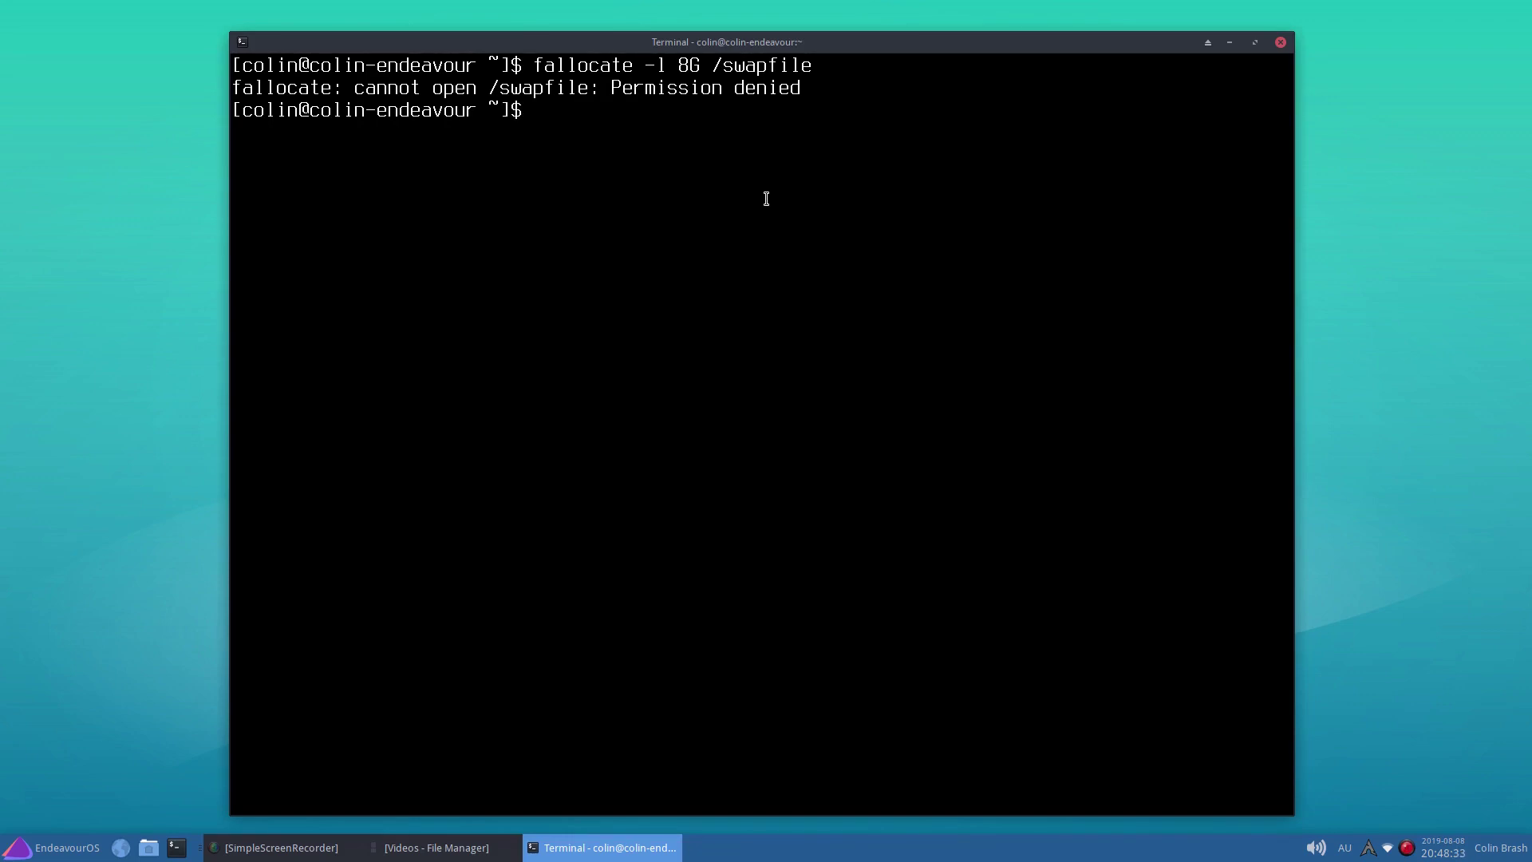
{"action": "type", "text": "sudo fallocate -l 8G /swapfile"}
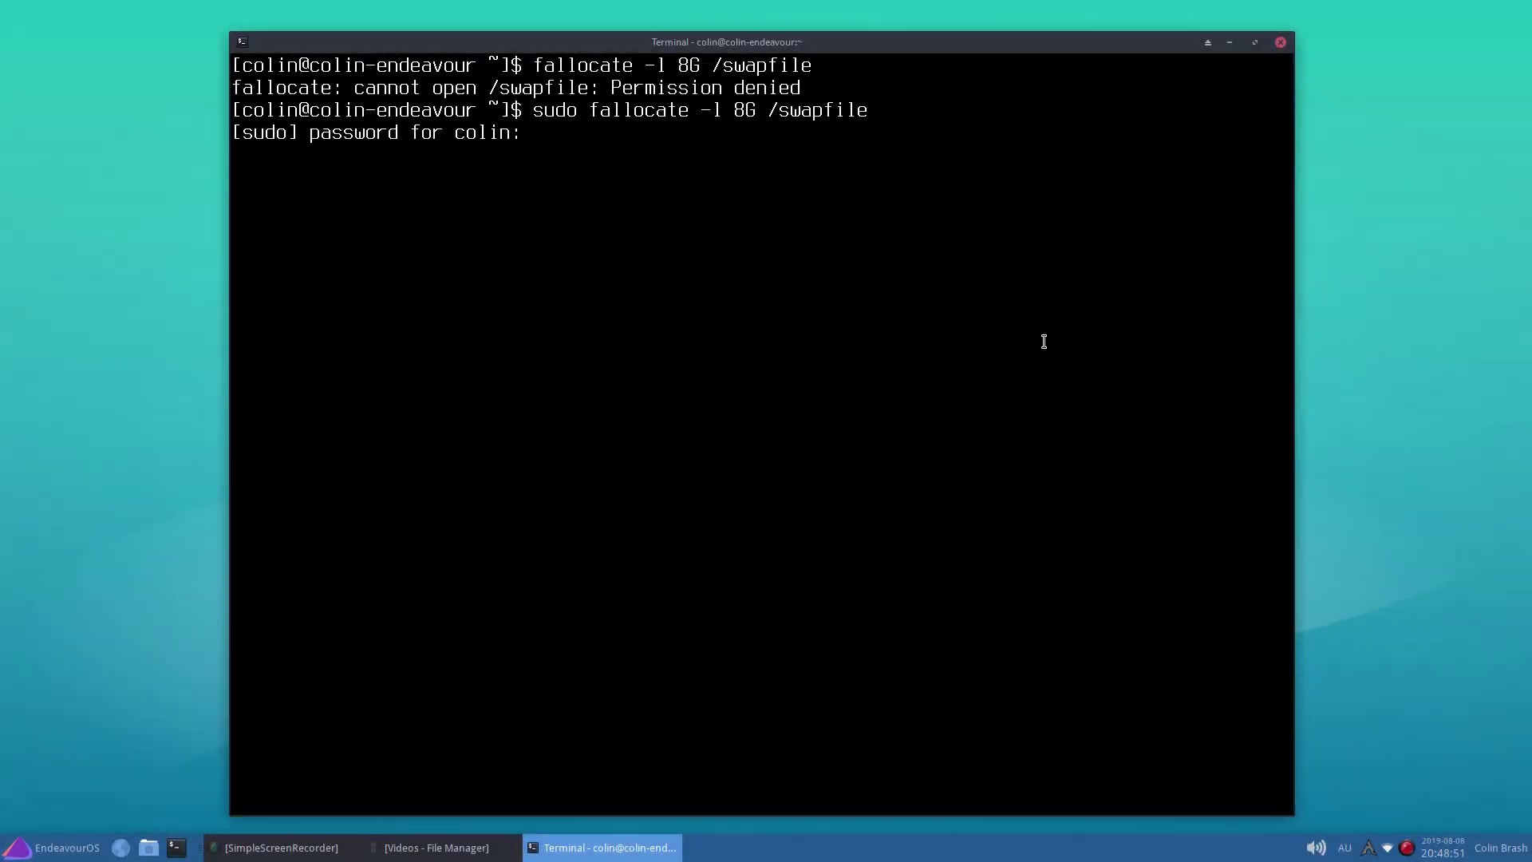
{"action": "key", "text": "Return"}
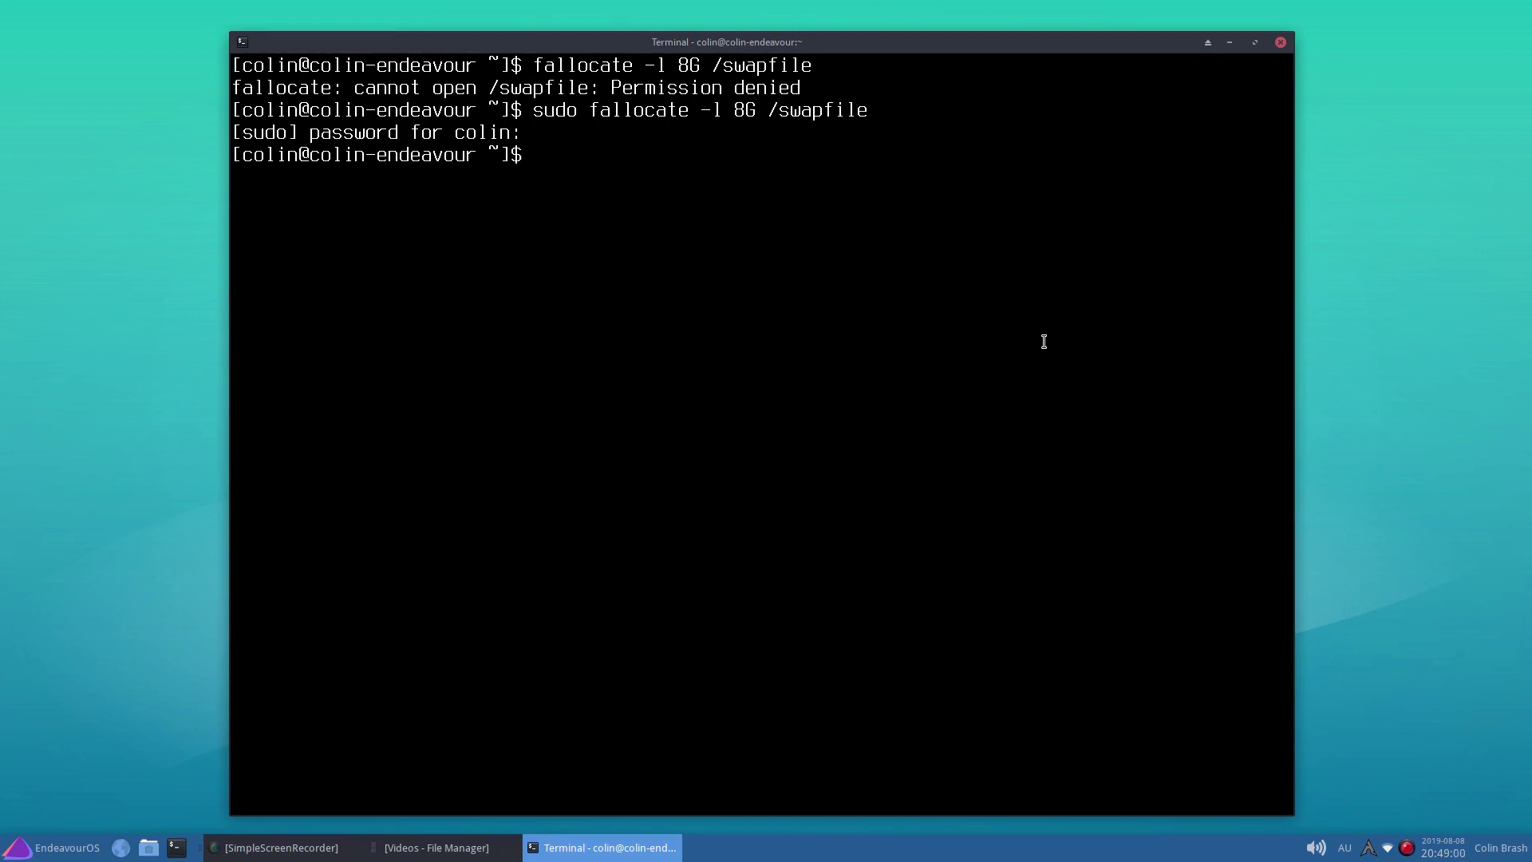
Restrict /swapfile permissions with 'sudo chmod 600 /swapfile'.
{"action": "type", "text": "chmod 600 /swapfile"}
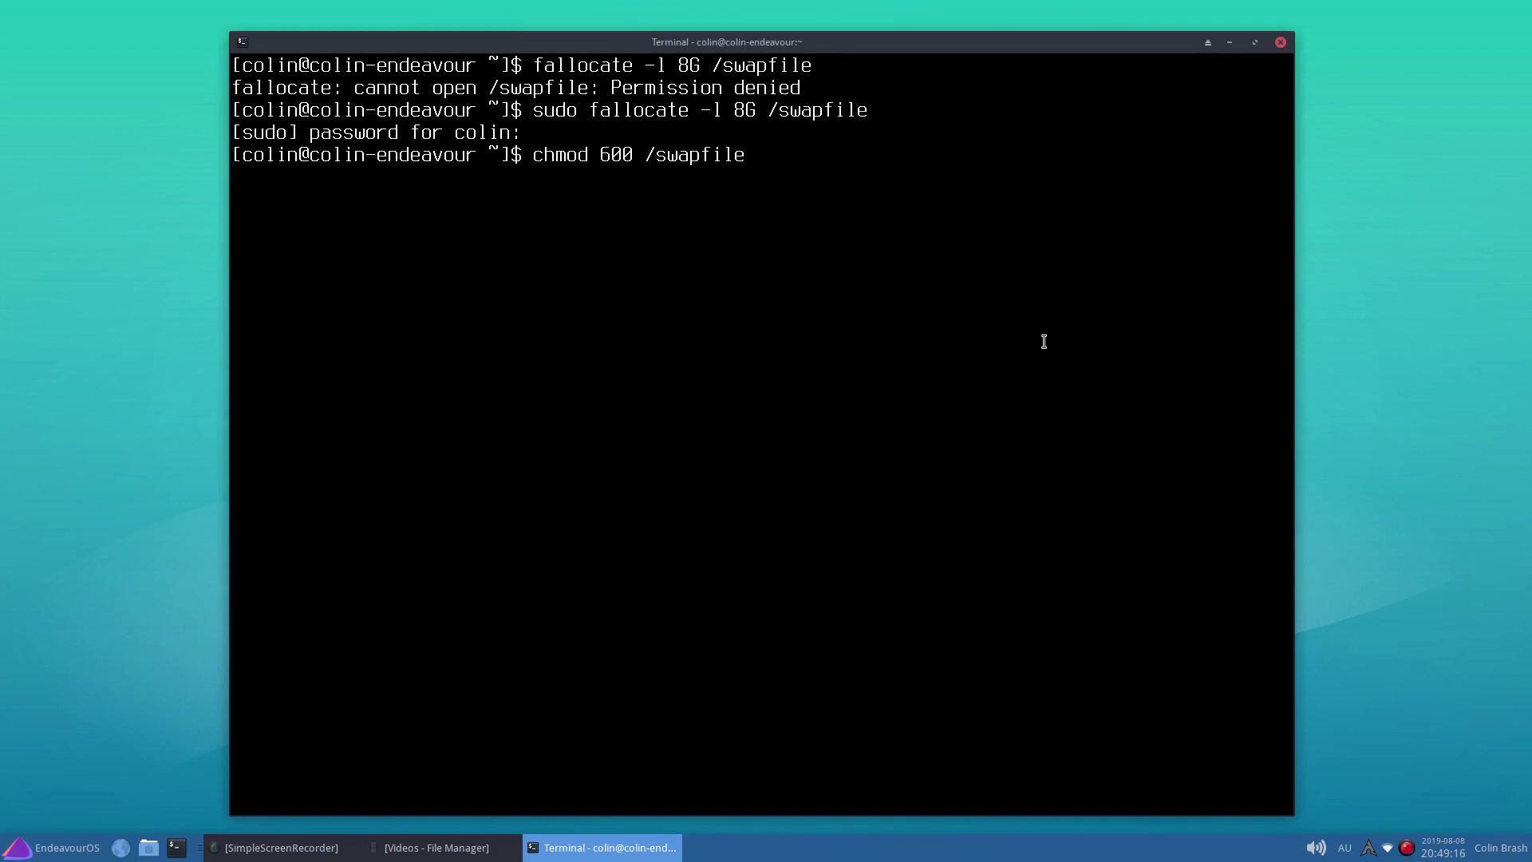
{"action": "key", "text": "Return"}
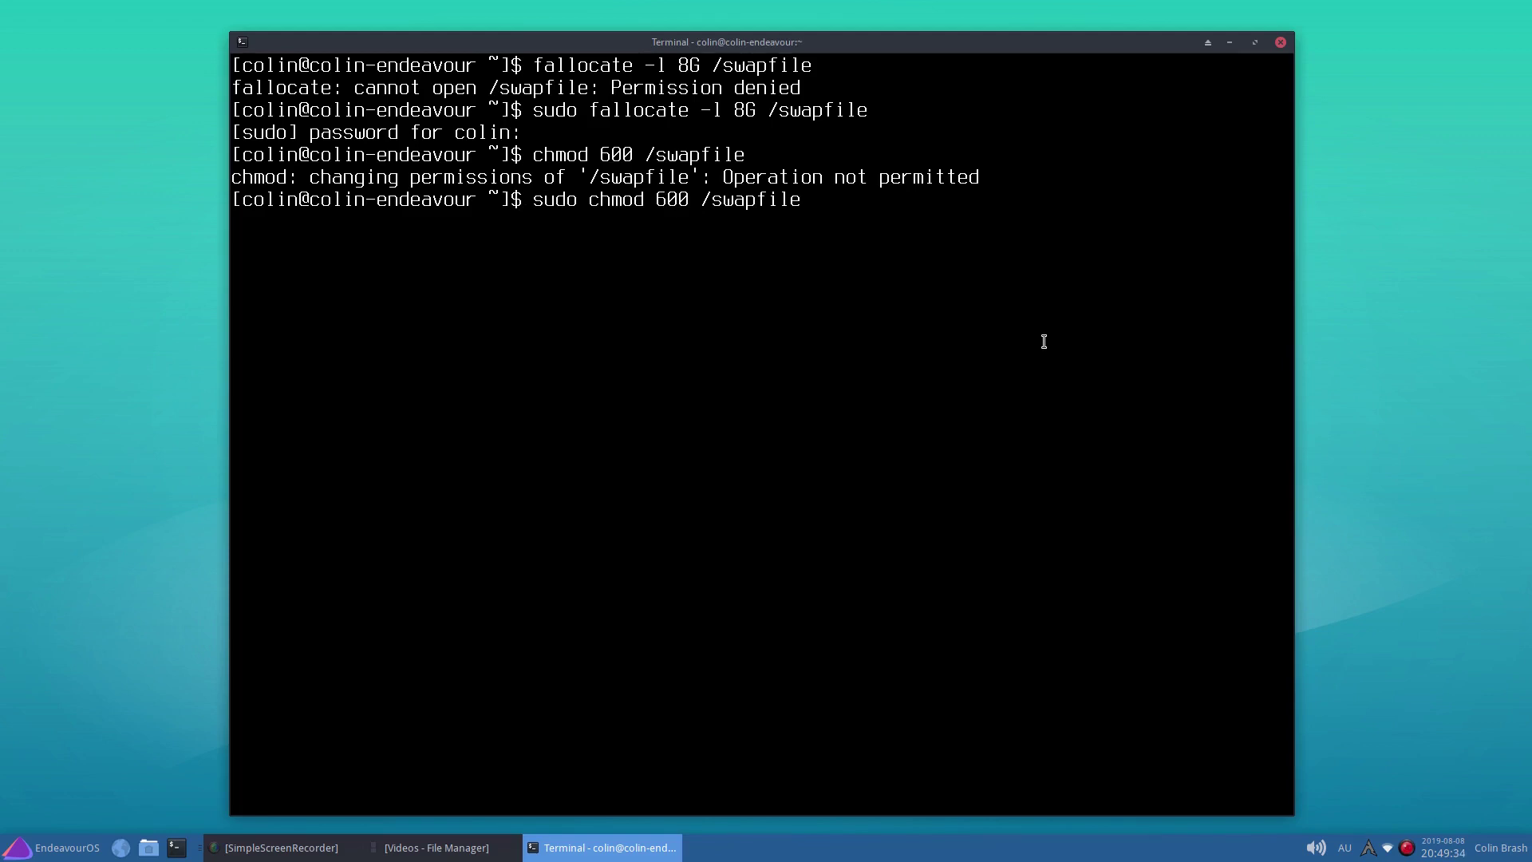
{"action": "key", "text": "Return"}
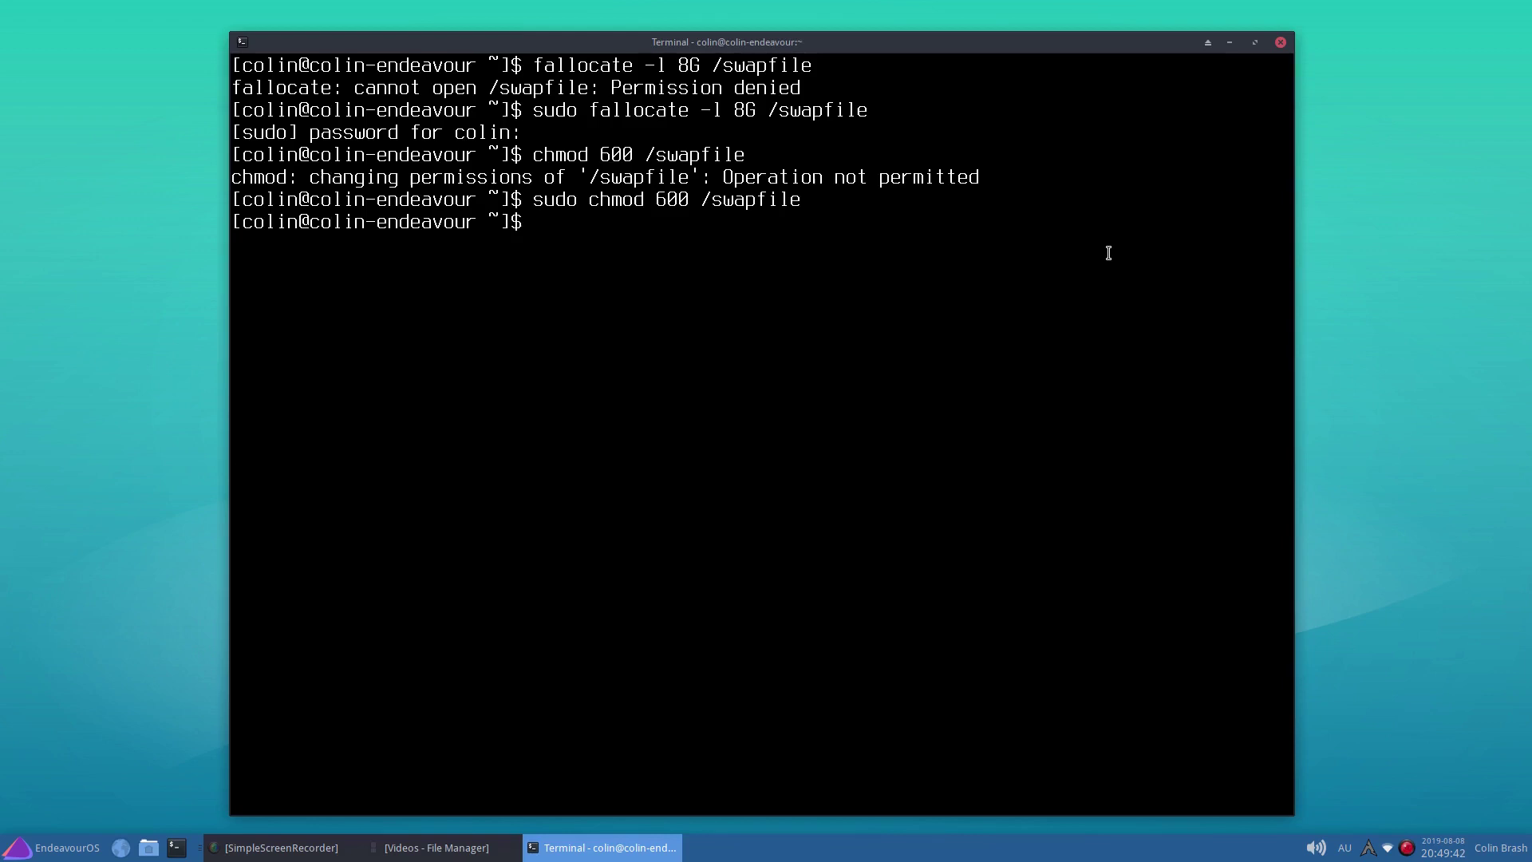
Format /swapfile as swap space with 'sudo mkswap /swapfile'.
{"action": "type", "text": "mkswap /swapfile"}
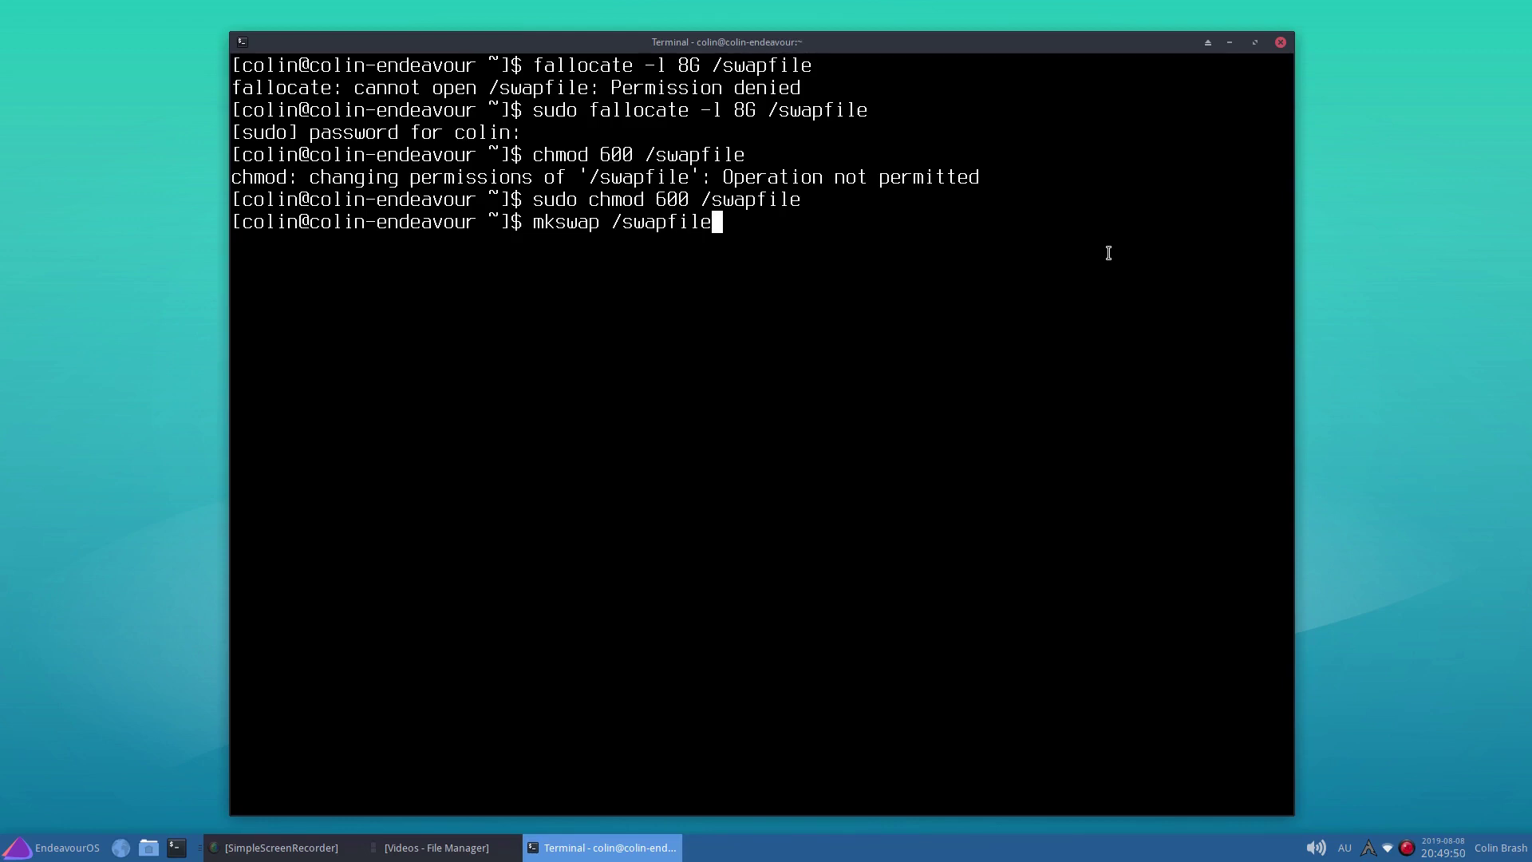
{"action": "key", "text": "Left"}
{"action": "key", "text": "Left"}
{"action": "key", "text": "Left"}
{"action": "key", "text": "Left"}
{"action": "key", "text": "Left"}
{"action": "key", "text": "Left"}
{"action": "key", "text": "Left"}
{"action": "key", "text": "Left"}
{"action": "key", "text": "Left"}
{"action": "key", "text": "Left"}
{"action": "key", "text": "Left"}
{"action": "key", "text": "Left"}
{"action": "key", "text": "Left"}
{"action": "key", "text": "Left"}
{"action": "key", "text": "Left"}
{"action": "key", "text": "Left"}
{"action": "type", "text": "sudo"}
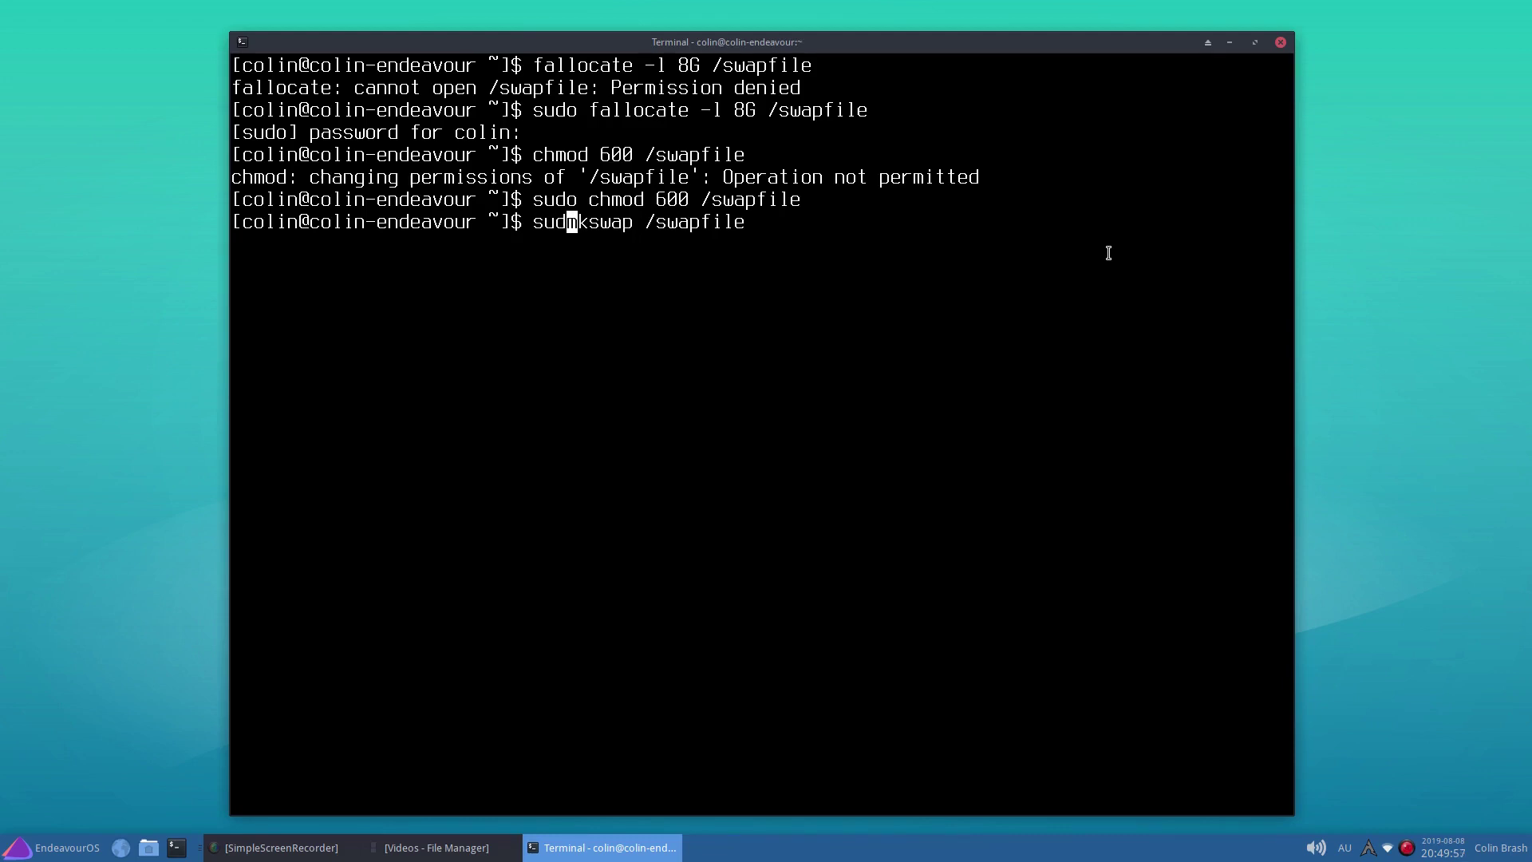
{"action": "key", "text": "Return"}
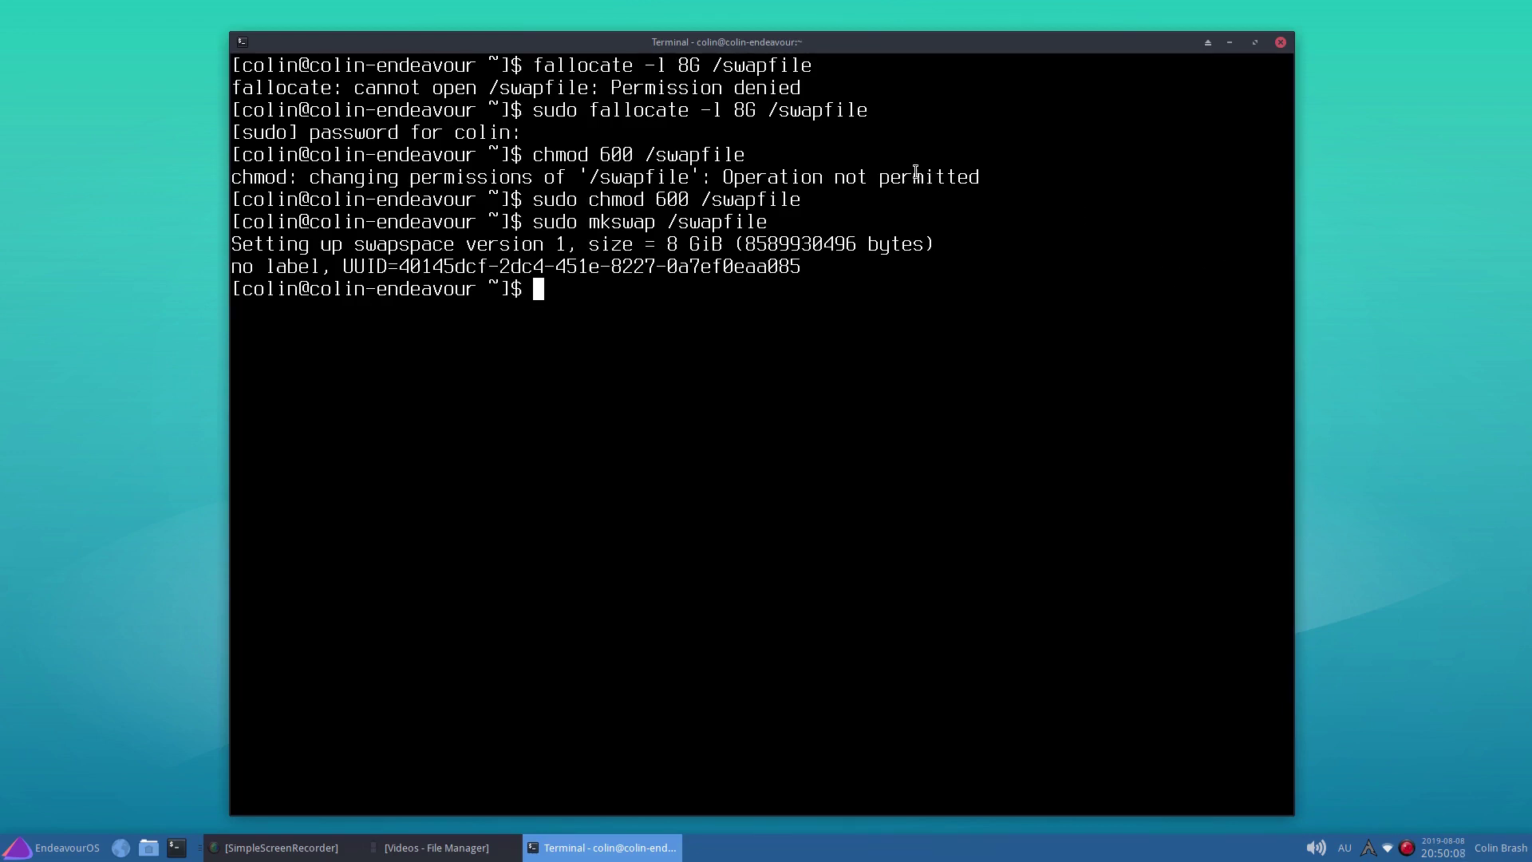
Activate the swapfile with 'sudo swapon /swapfile'.
{"action": "type", "text": "swapon /swapfile"}
{"action": "key", "text": "Return"}
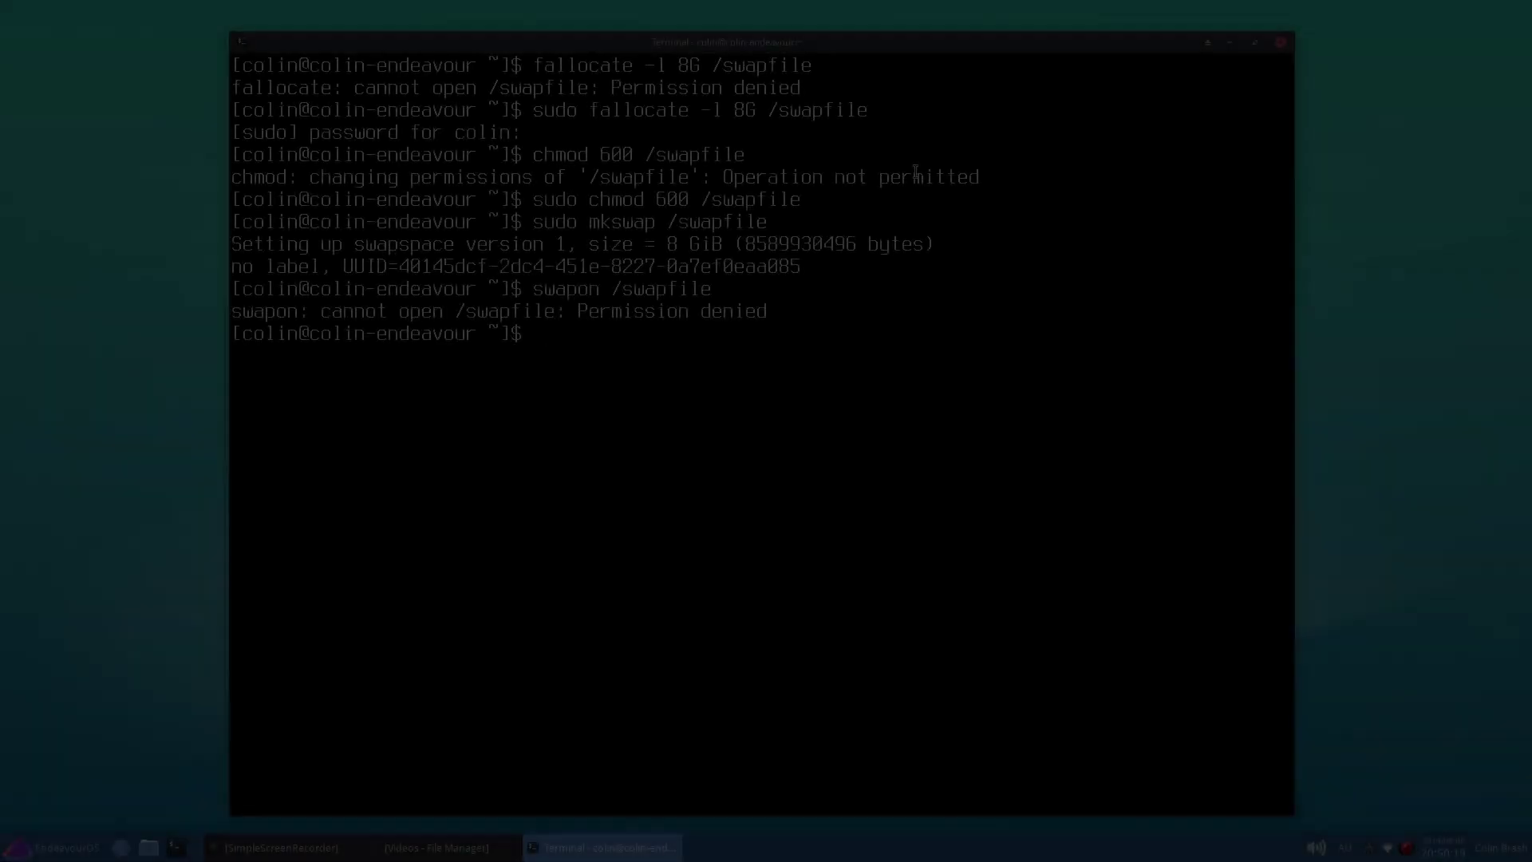
{"action": "type", "text": "sudo"}
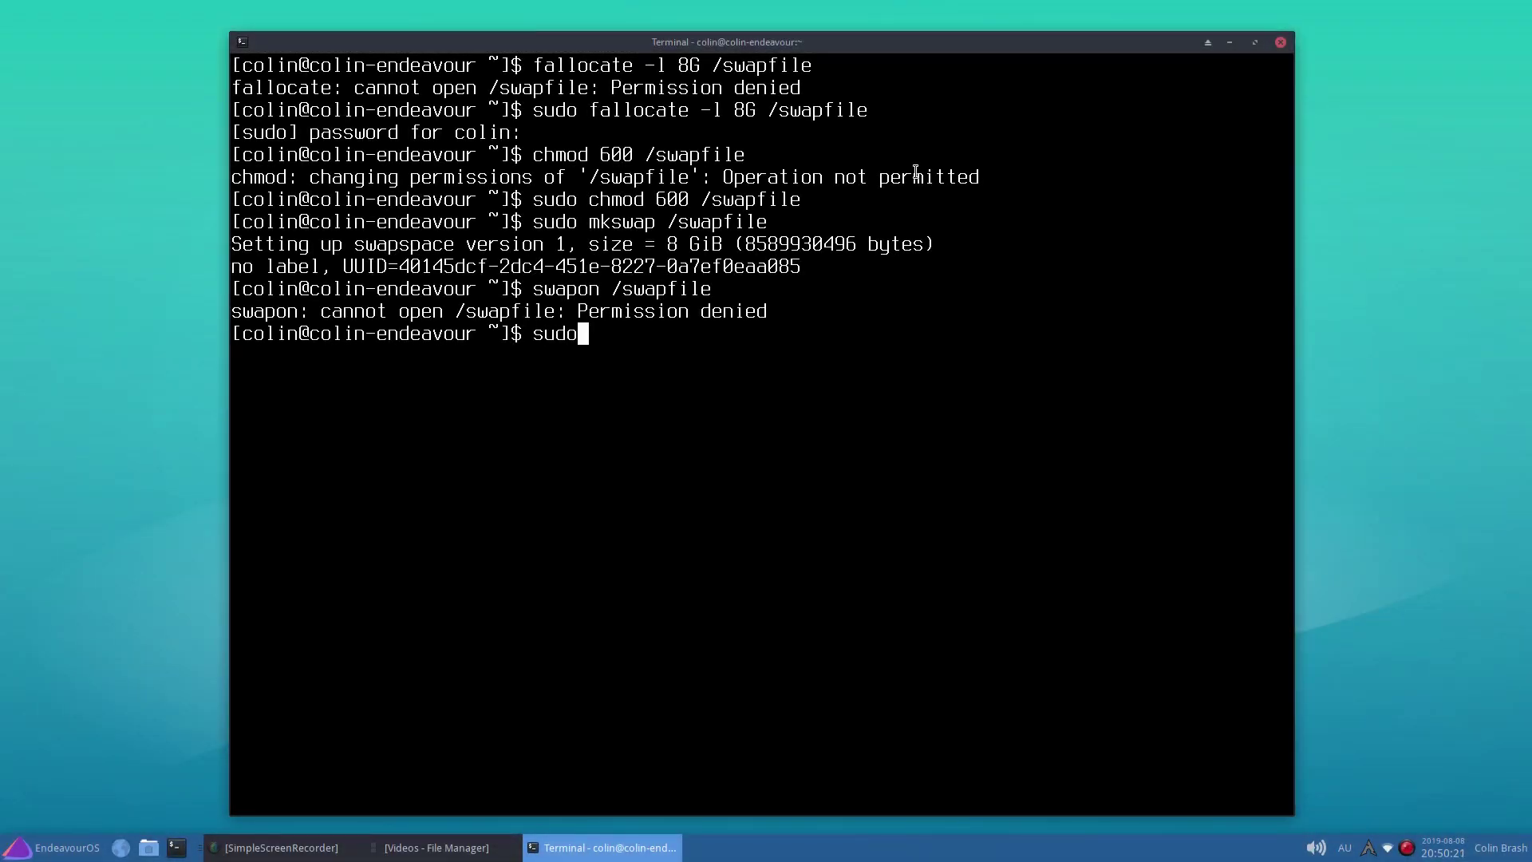
{"action": "type", "text": "swapon /swapfile"}
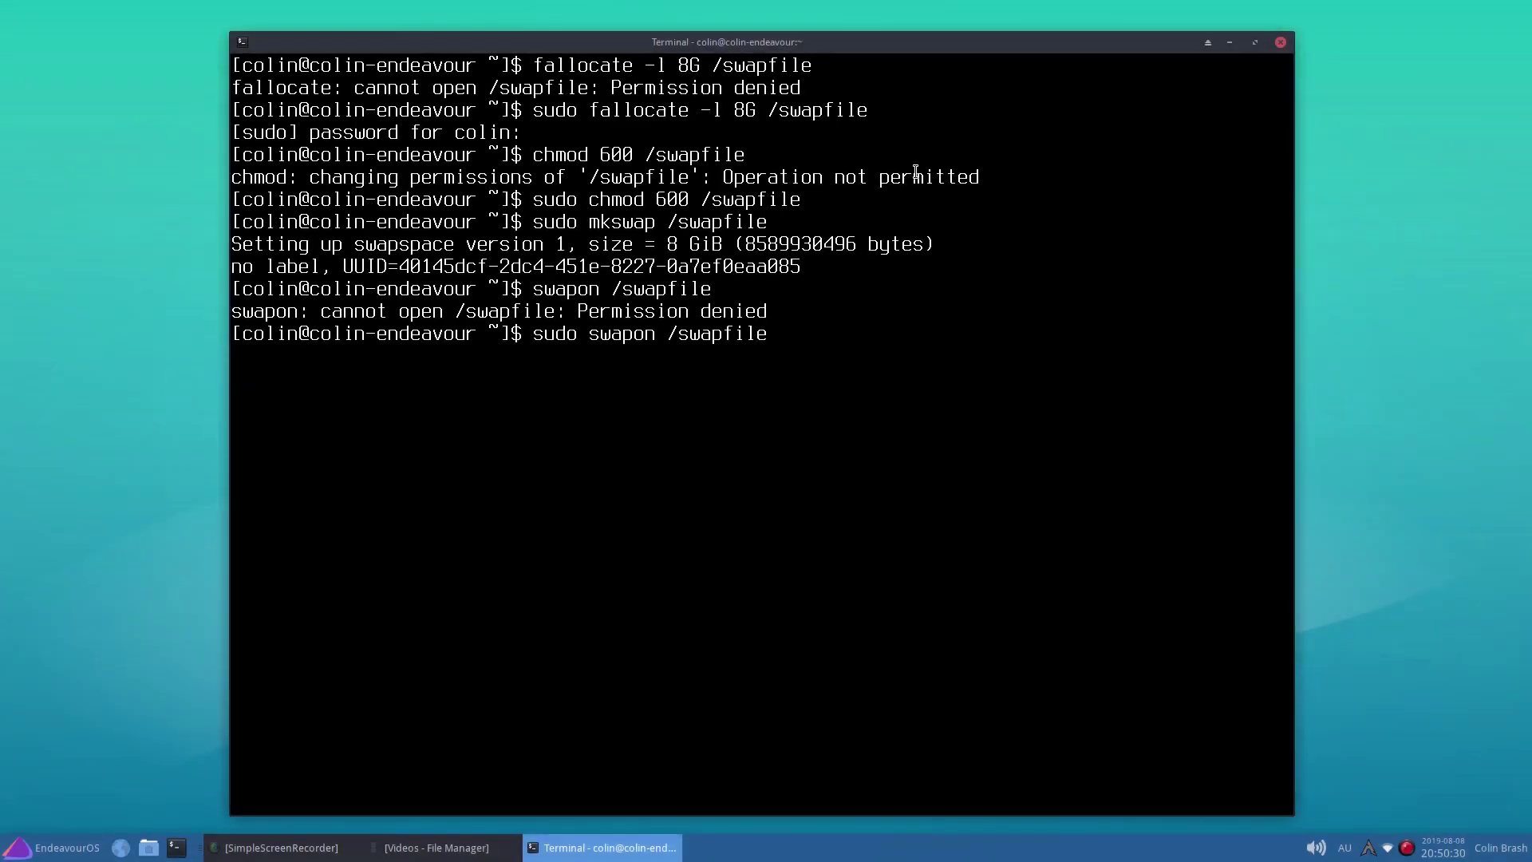
{"action": "key", "text": "Return"}
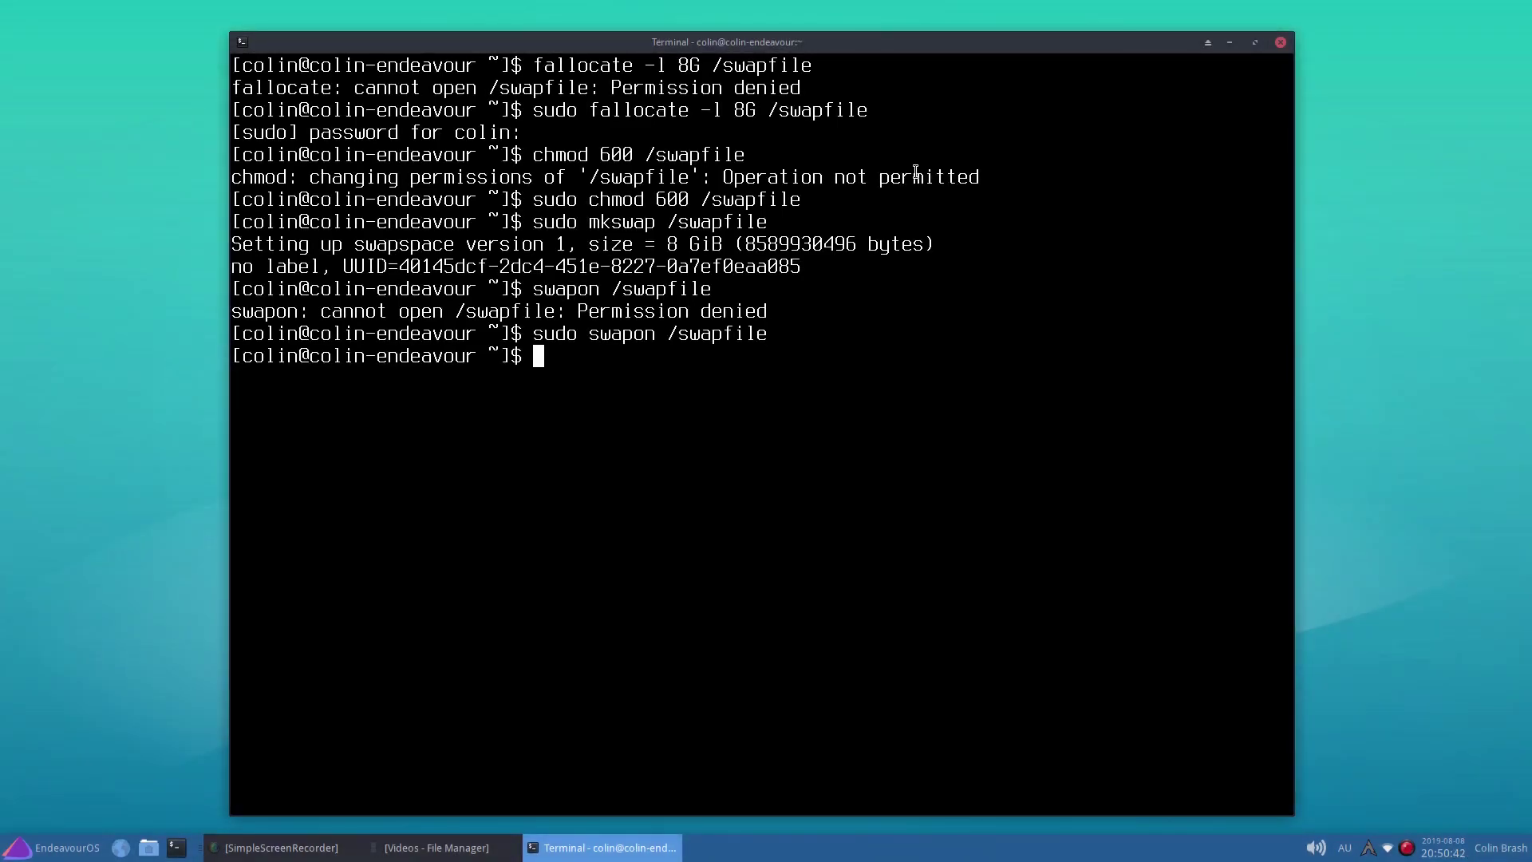
Type the command 'sudo nano /etc/fstab' to edit the fstab file.
{"action": "type", "text": "nano"}
{"action": "key", "text": "BackSpace"}
{"action": "key", "text": "BackSpace"}
{"action": "key", "text": "BackSpace"}
{"action": "key", "text": "BackSpace"}
{"action": "type", "text": "sudo nano /et"}
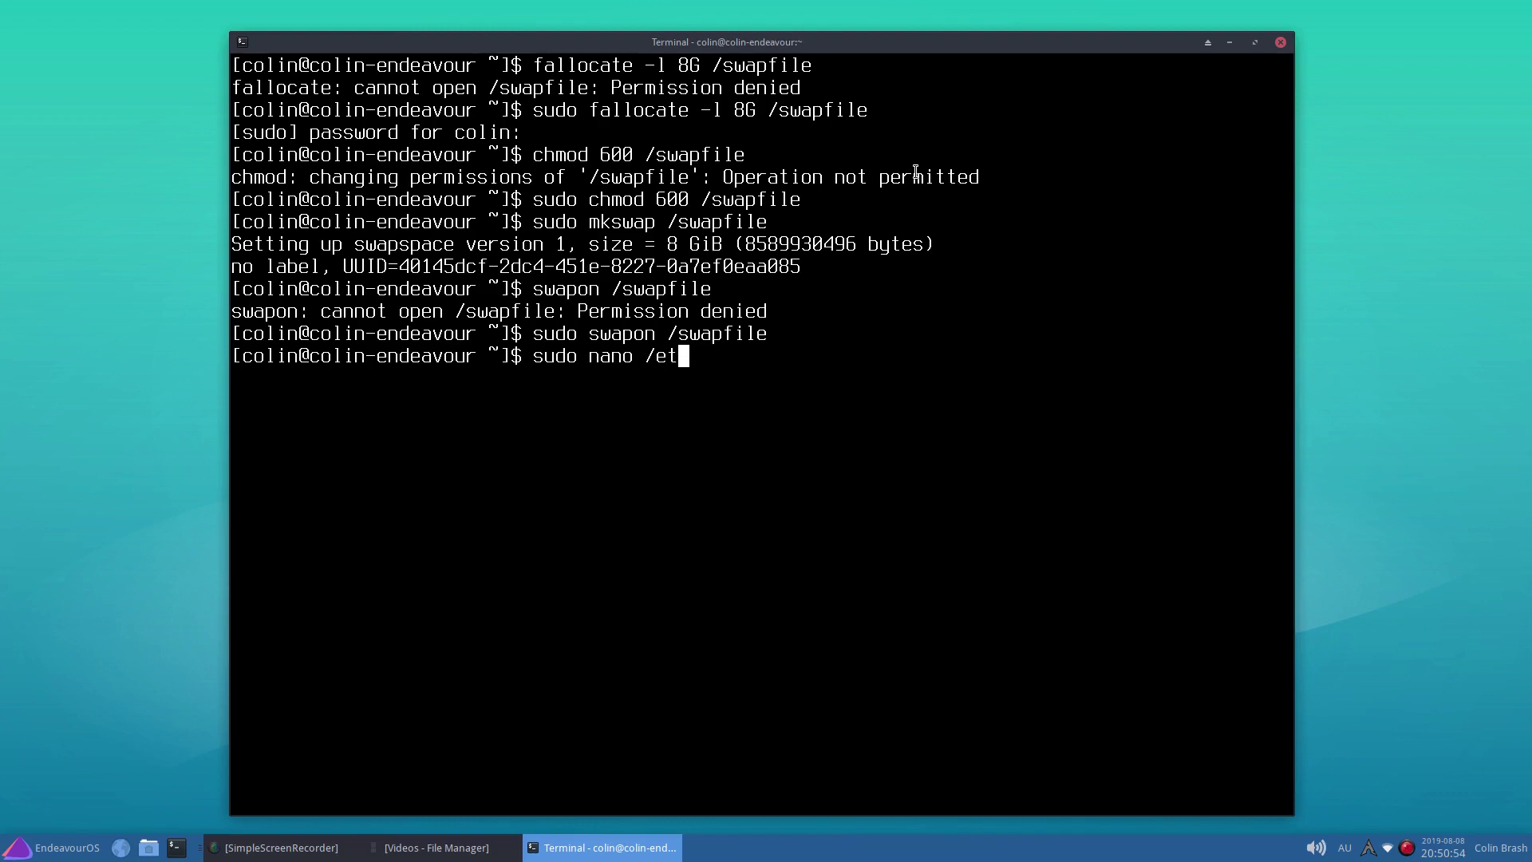
{"action": "type", "text": "c/fstab"}
Open /etc/fstab in nano and add the line '/swapfile none swap defaults 0 0'.
{"action": "key", "text": "Return"}
{"action": "key", "text": "Down"}
{"action": "key", "text": "Down"}
{"action": "key", "text": "Down"}
{"action": "key", "text": "Down"}
{"action": "key", "text": "Down"}
{"action": "key", "text": "Down"}
{"action": "key", "text": "Down"}
{"action": "key", "text": "Down"}
{"action": "key", "text": "Down"}
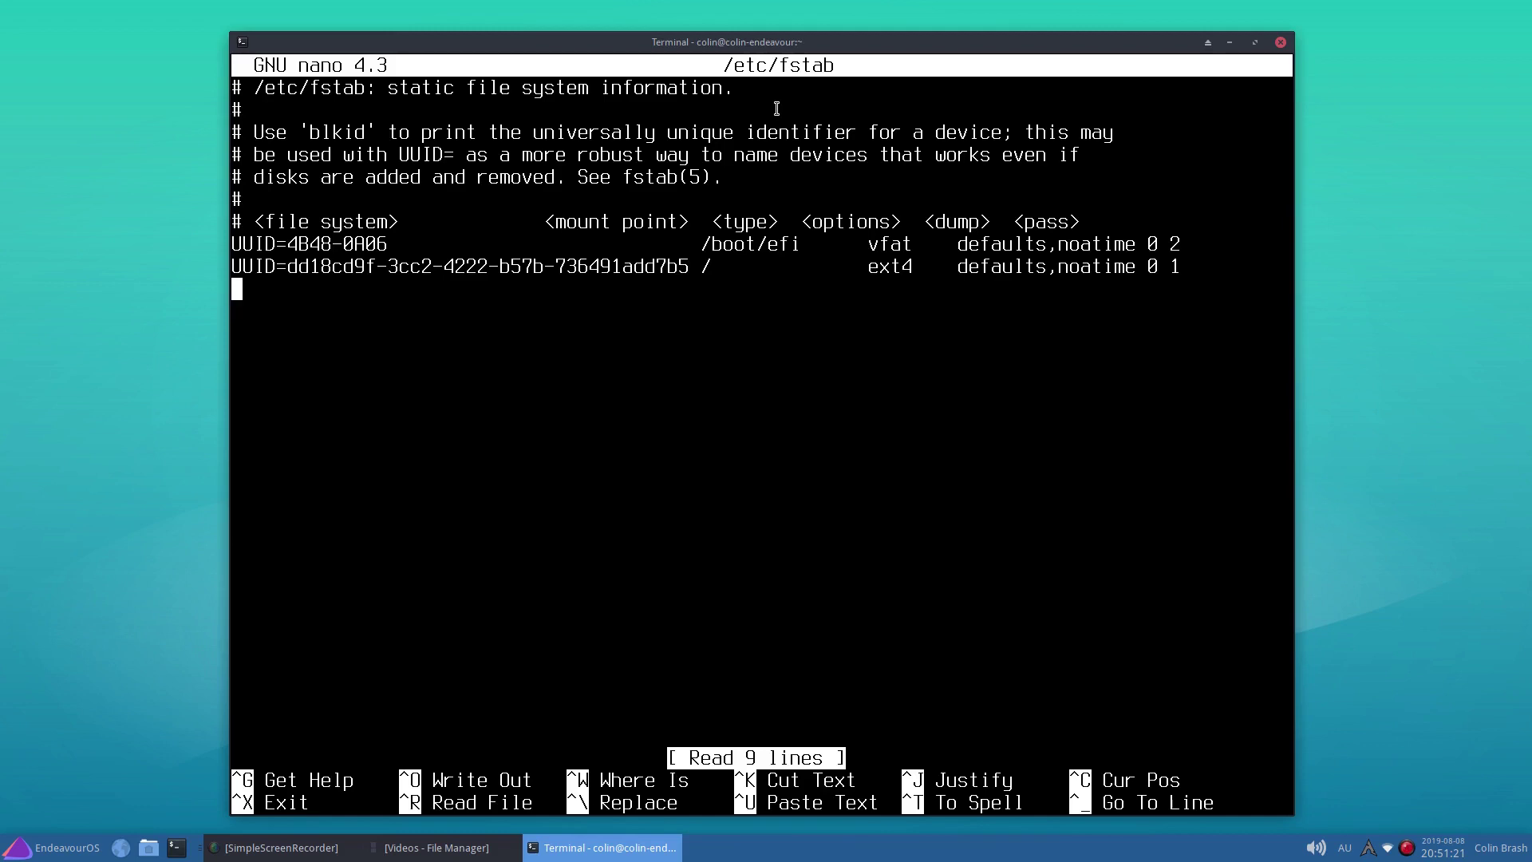
{"action": "type", "text": "/swapfile"}
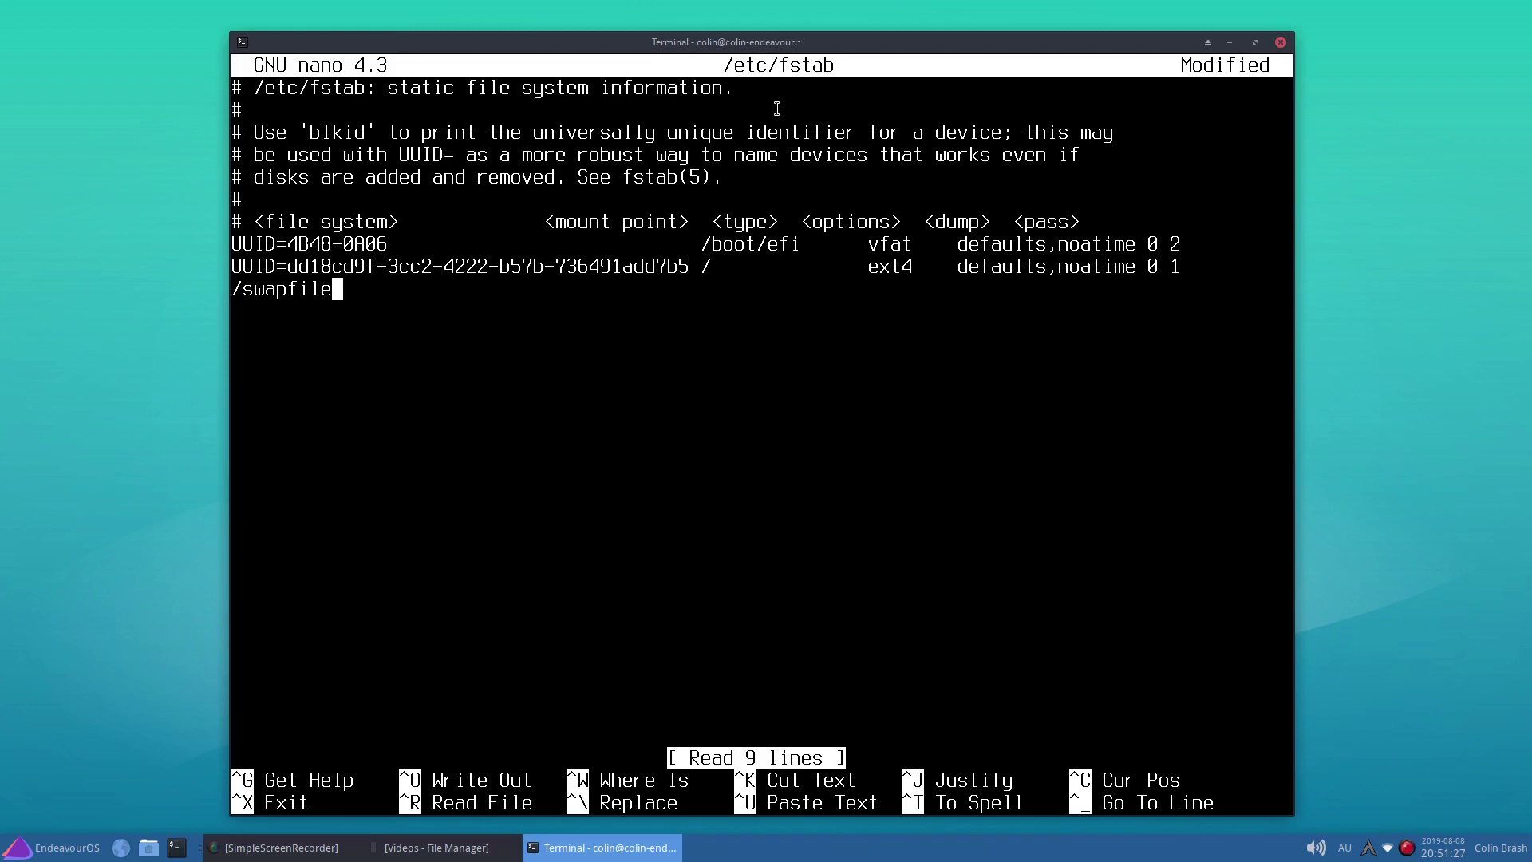
{"action": "key", "text": "Tab"}
{"action": "type", "text": "noen"}
{"action": "key", "text": "BackSpace"}
{"action": "key", "text": "BackSpace"}
{"action": "type", "text": "n"}
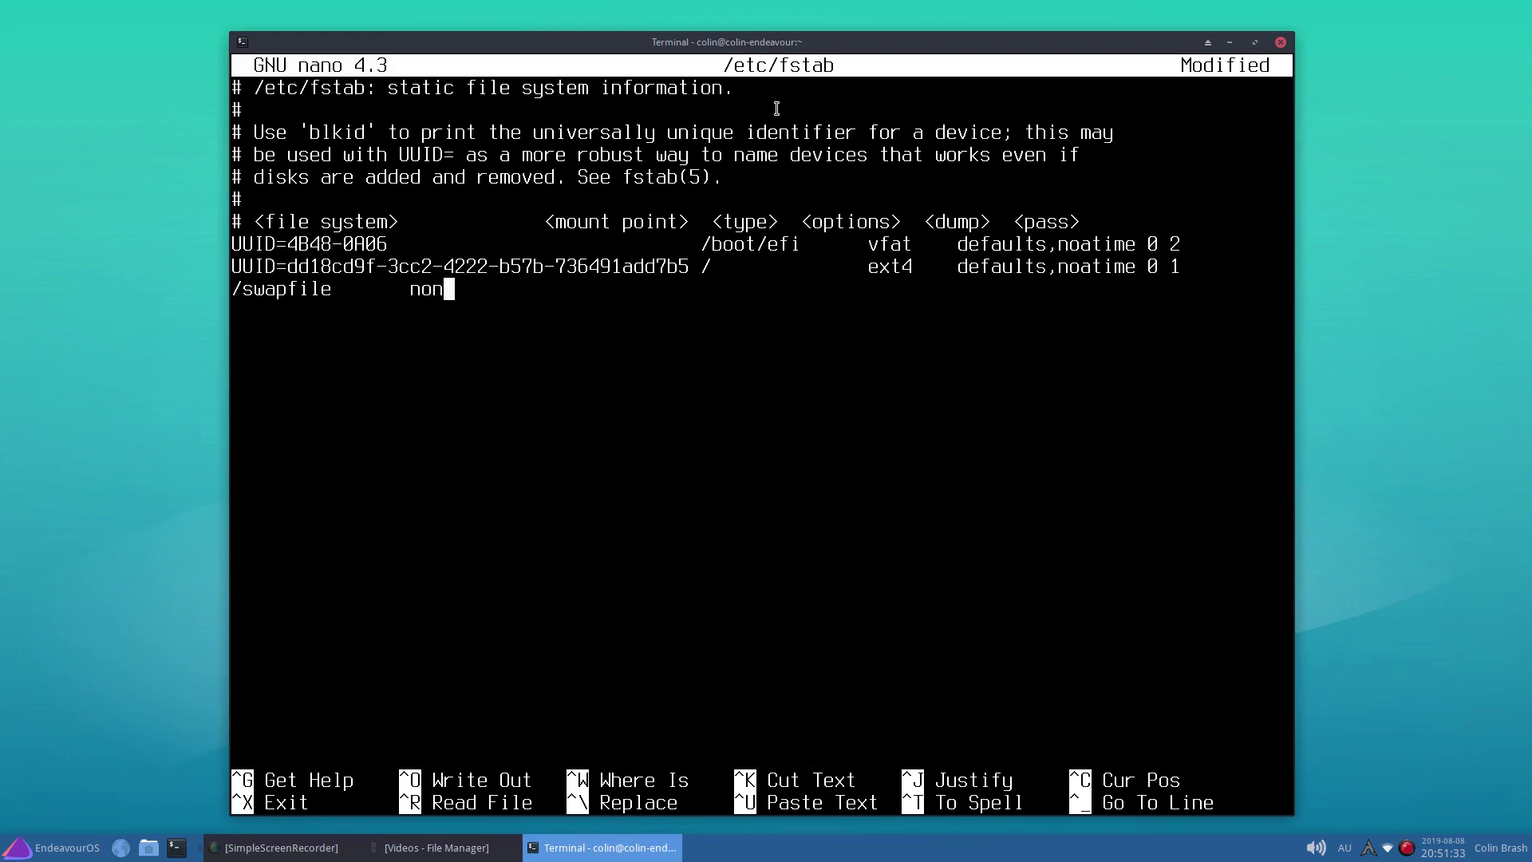
{"action": "type", "text": "e"}
{"action": "key", "text": "Tab"}
{"action": "type", "text": "swap"}
{"action": "key", "text": "Tab"}
{"action": "type", "text": "defaults"}
{"action": "key", "text": "Tab"}
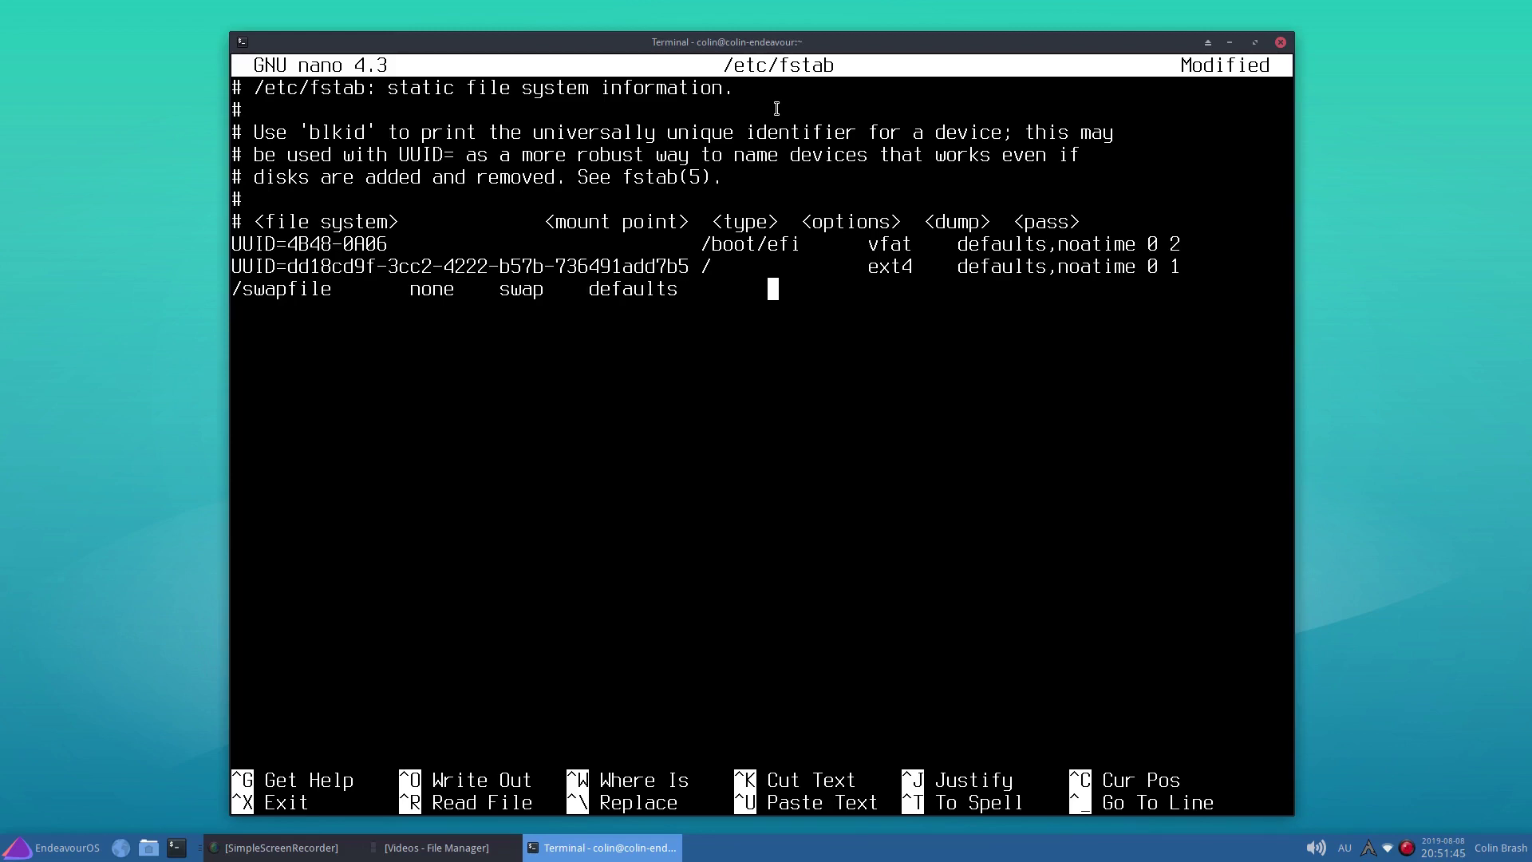
{"action": "type", "text": "0"}
{"action": "key", "text": "Tab"}
{"action": "type", "text": "0"}
Save /etc/fstab and exit nano back to the shell.
{"action": "key", "text": "ctrl+o"}
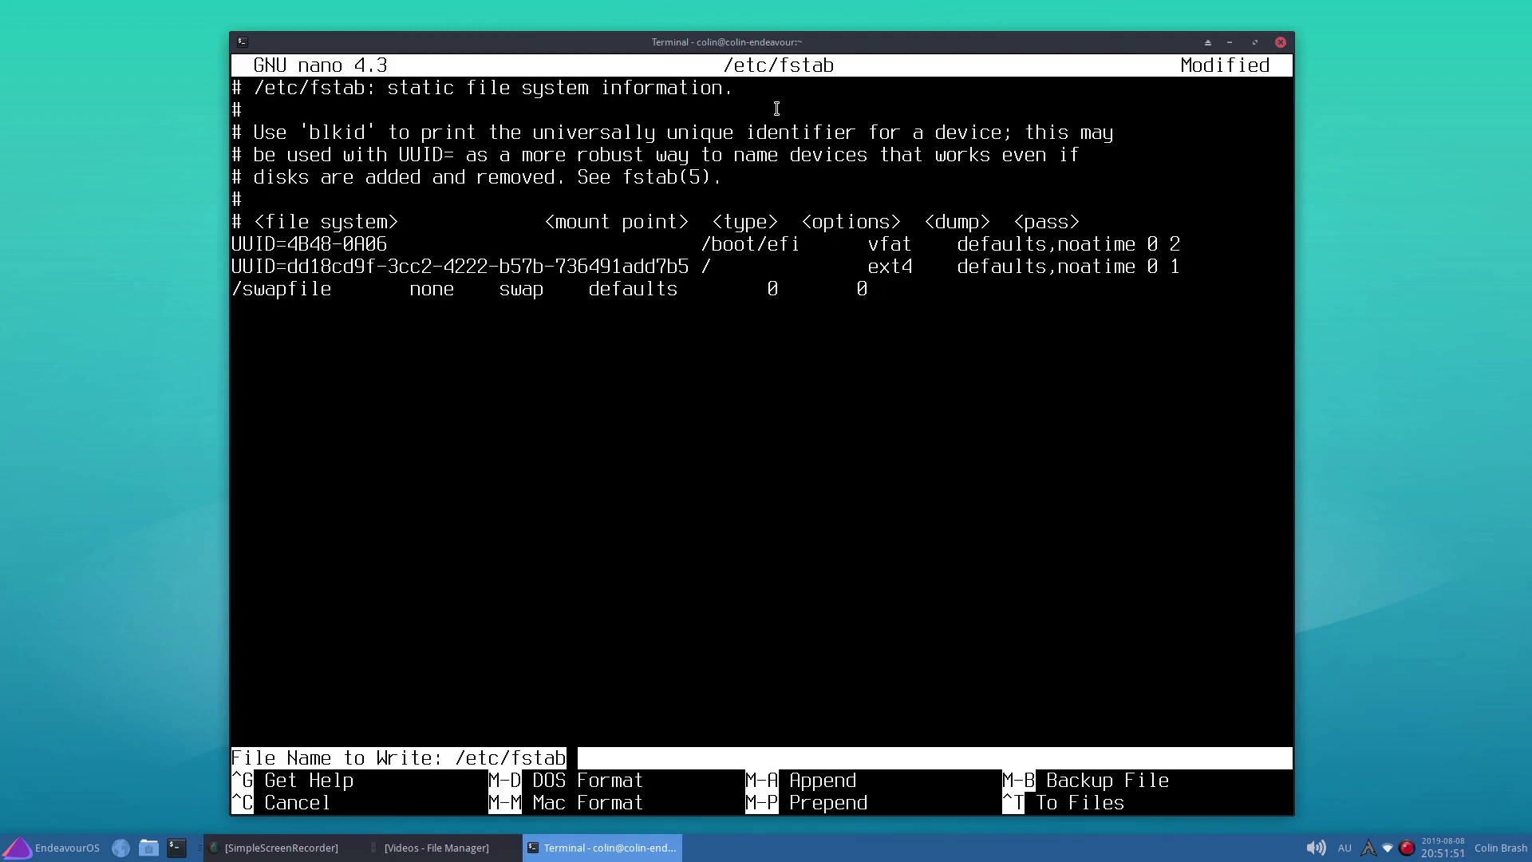
{"action": "key", "text": "Return"}
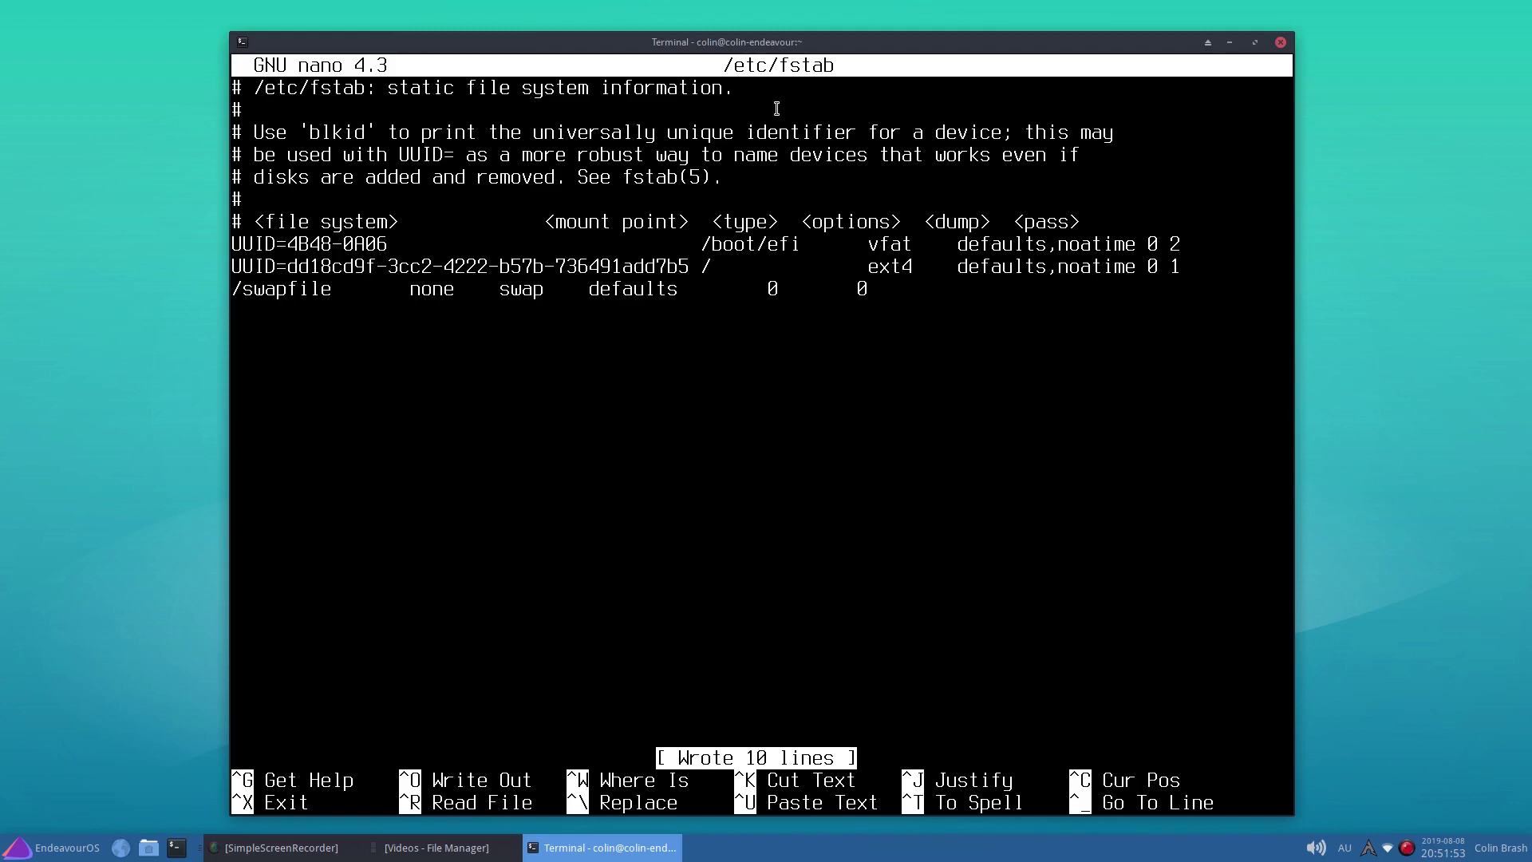
{"action": "key", "text": "ctrl+x"}
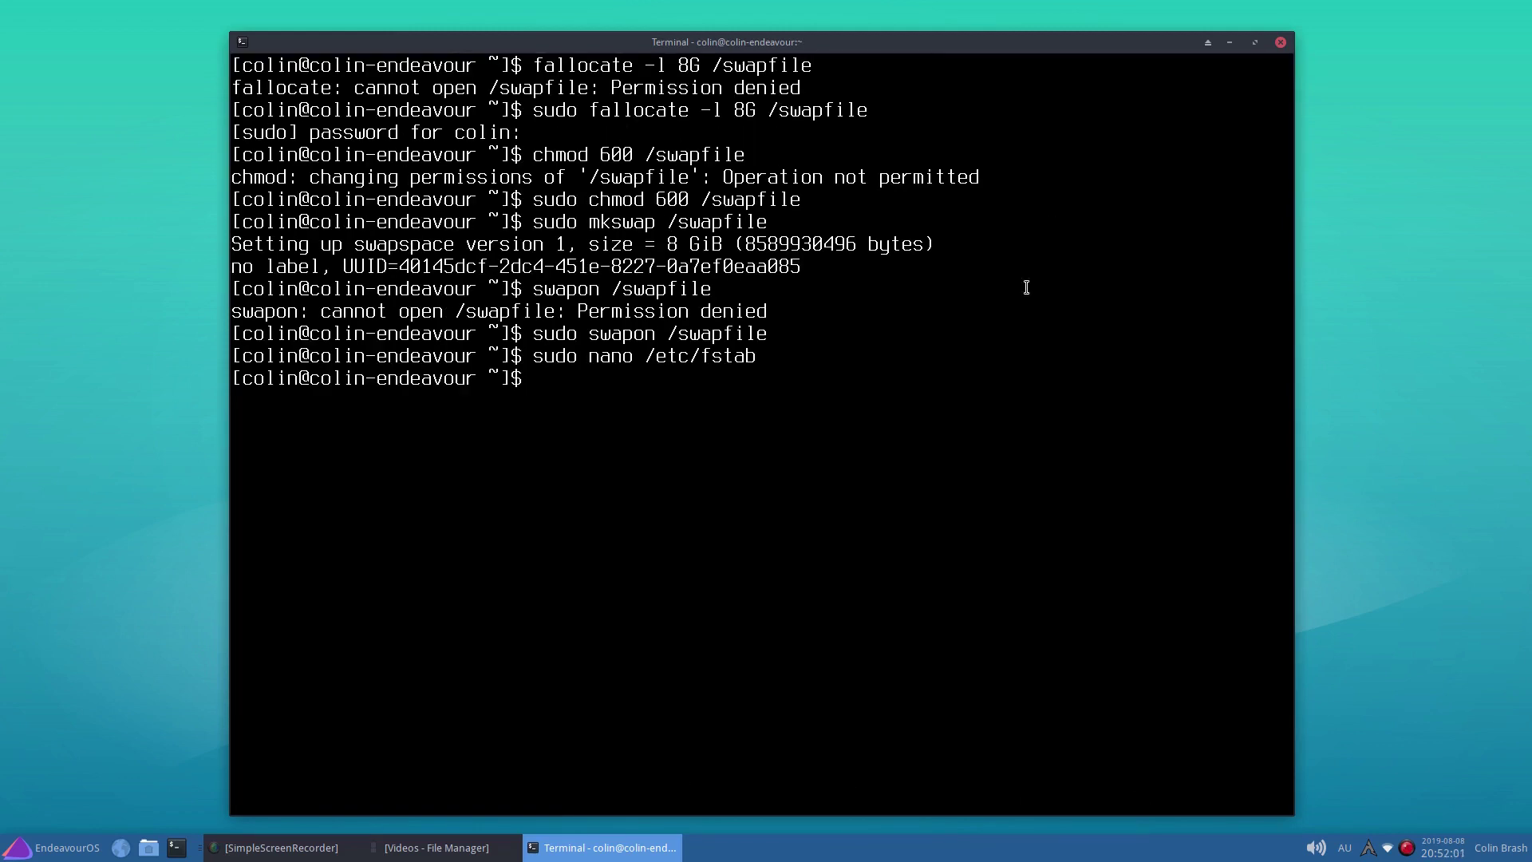
Close the terminal window, leaving the empty EndeavourOS desktop.
{"action": "left_click", "coordinate": [1281, 42]}
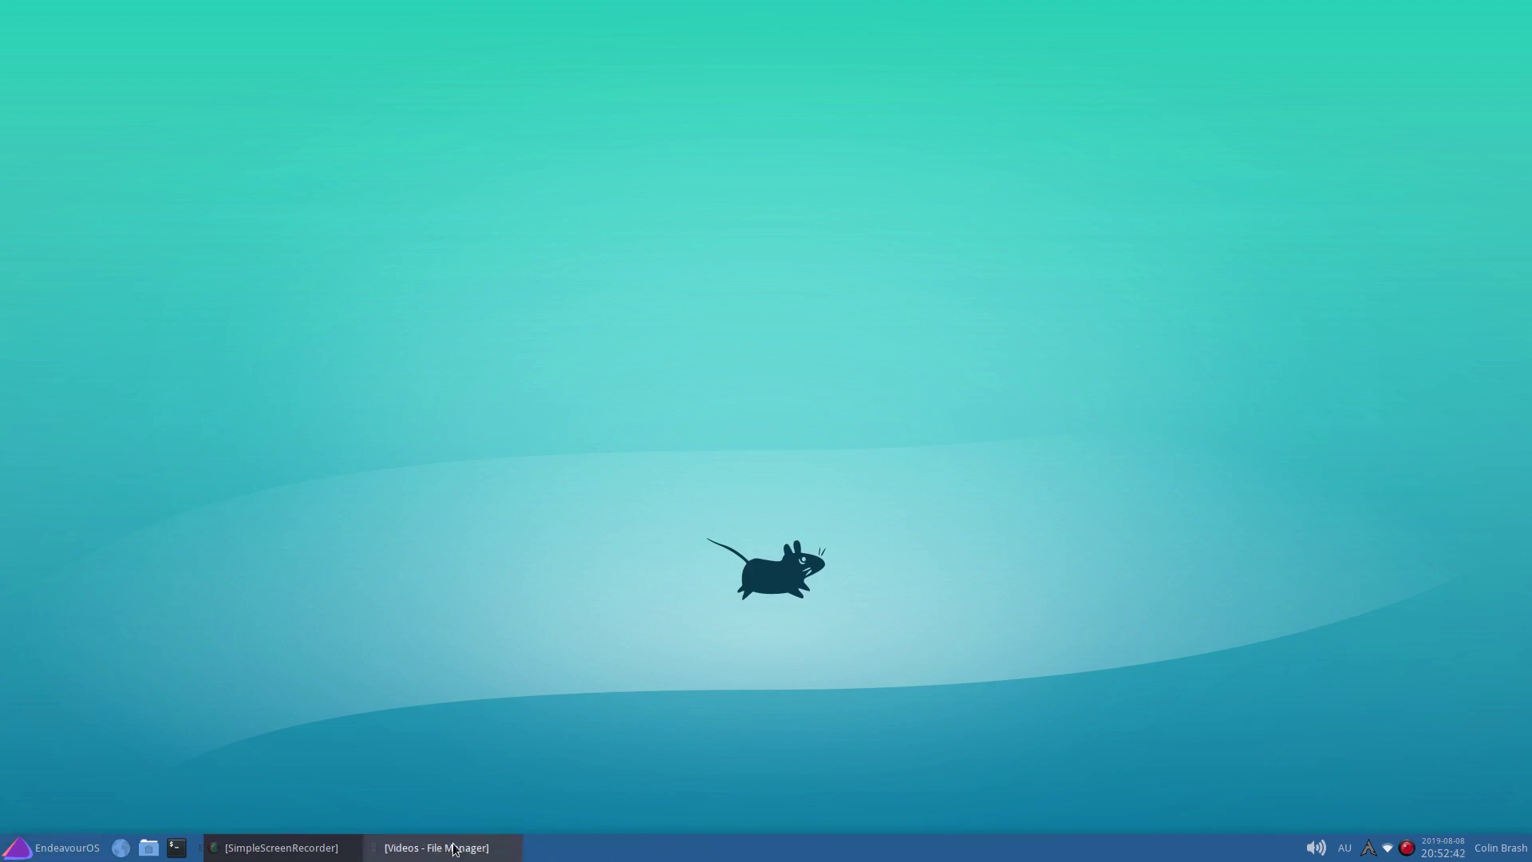
{"action": "right_click", "coordinate": [776, 858]}
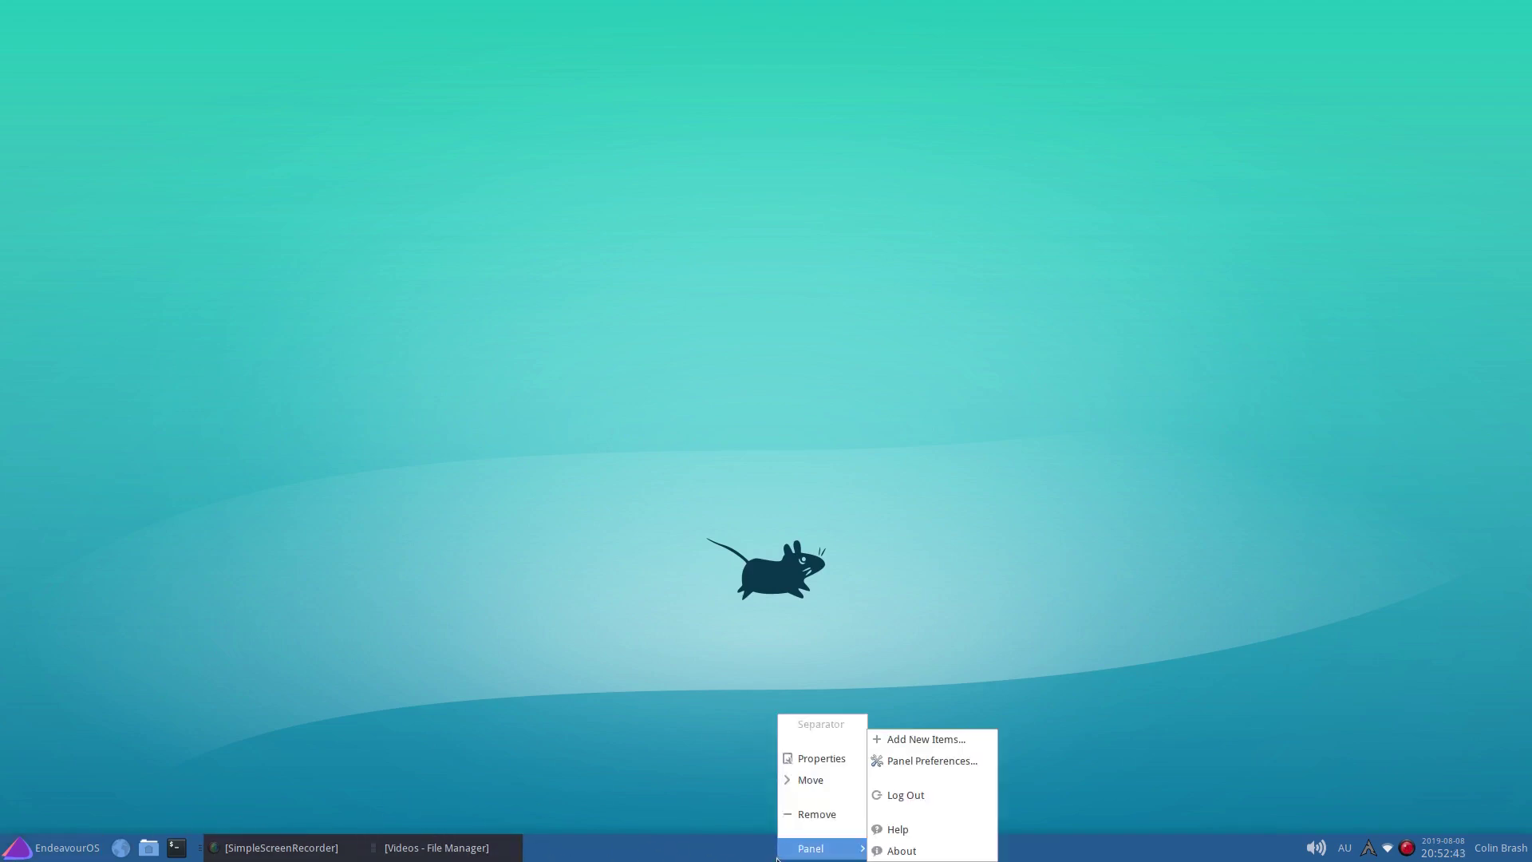
{"action": "left_click", "coordinate": [585, 696]}
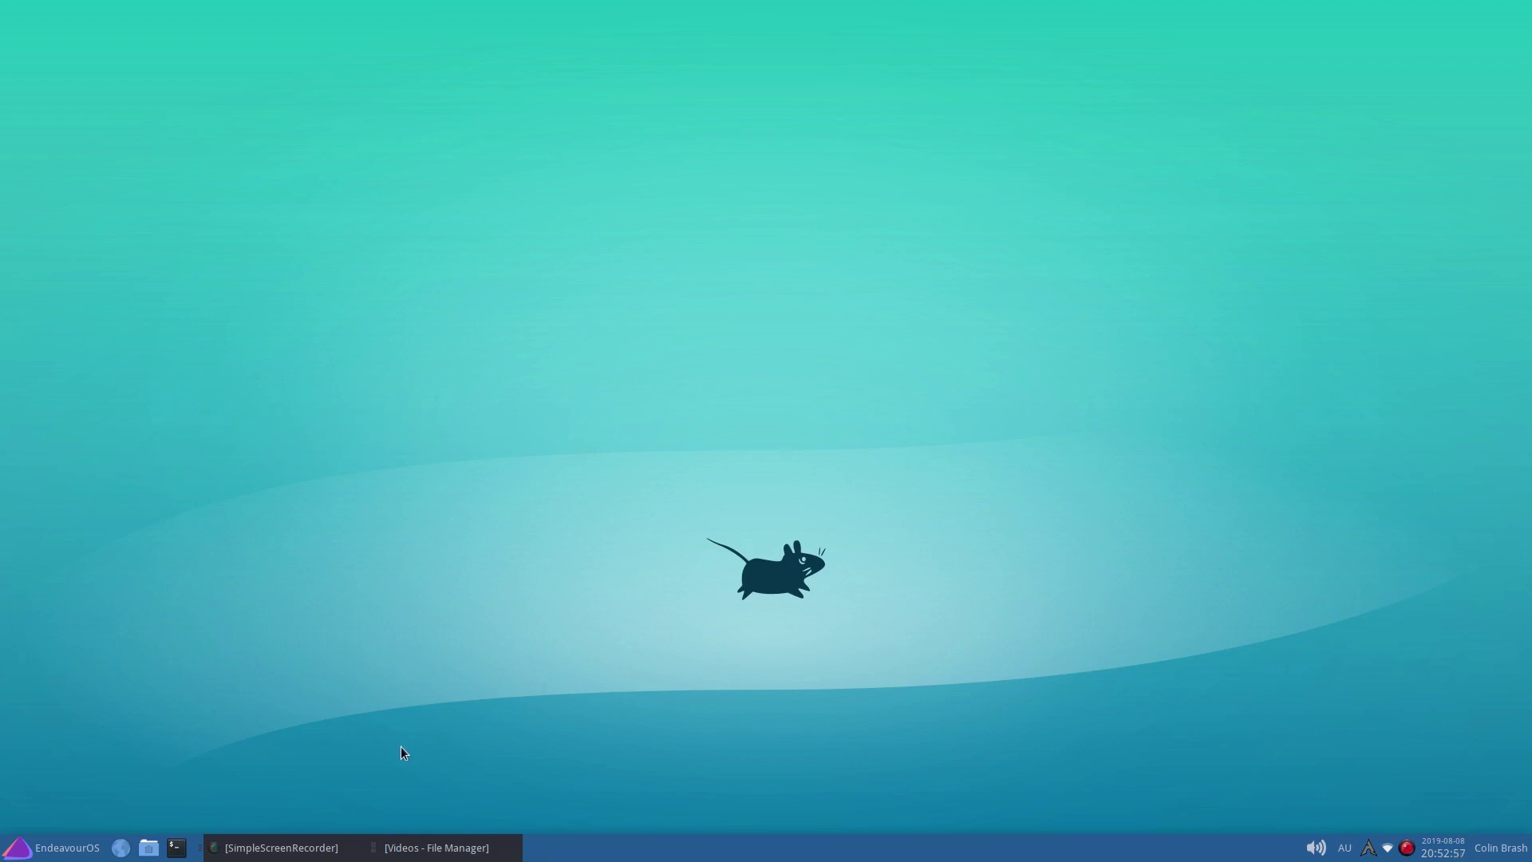
{"action": "left_click", "coordinate": [47, 855]}
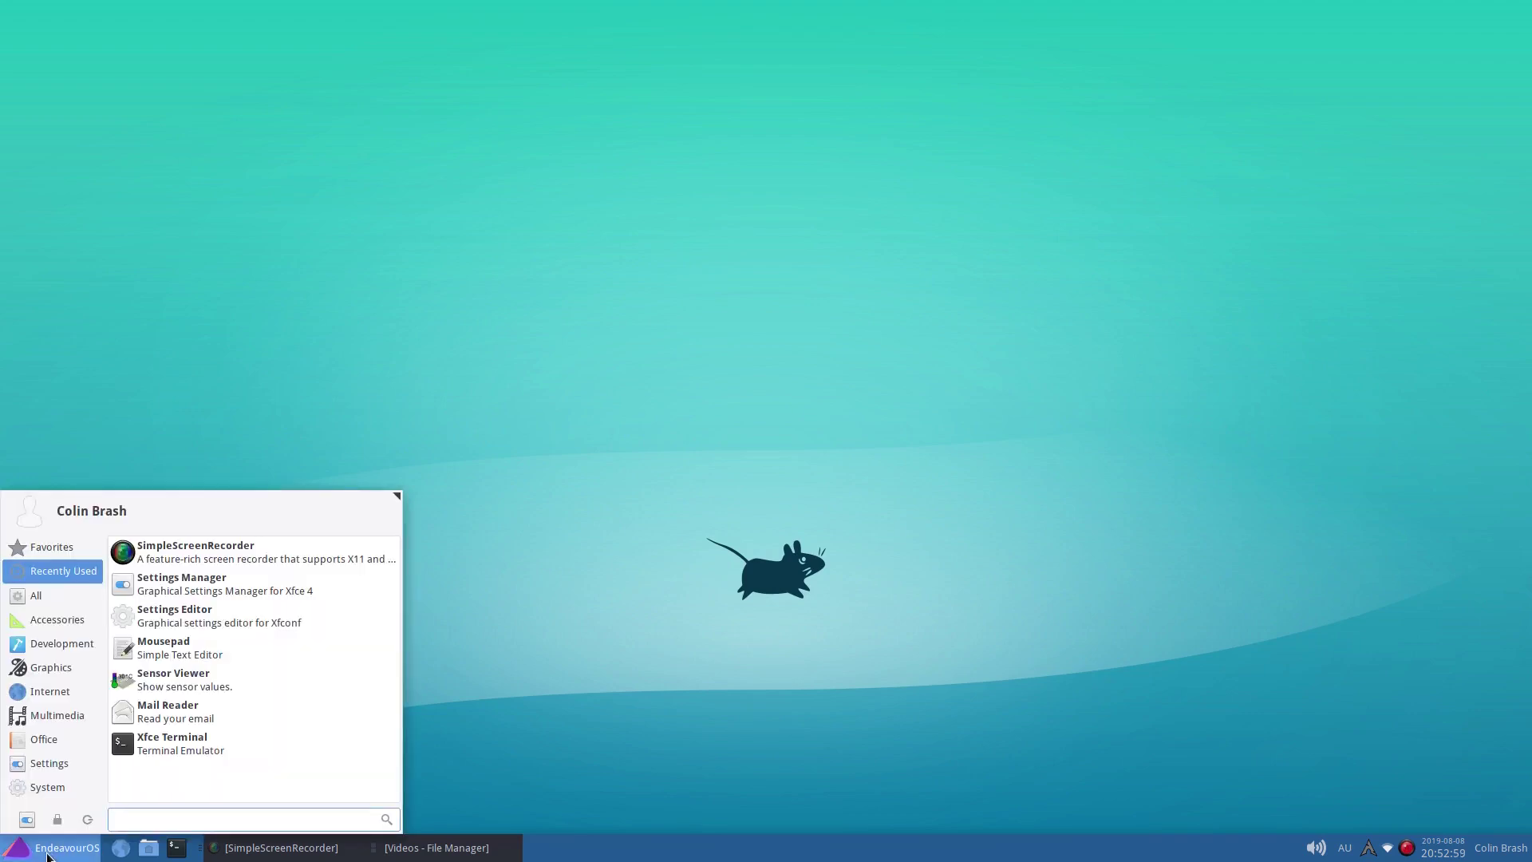
{"action": "left_click", "coordinate": [50, 600]}
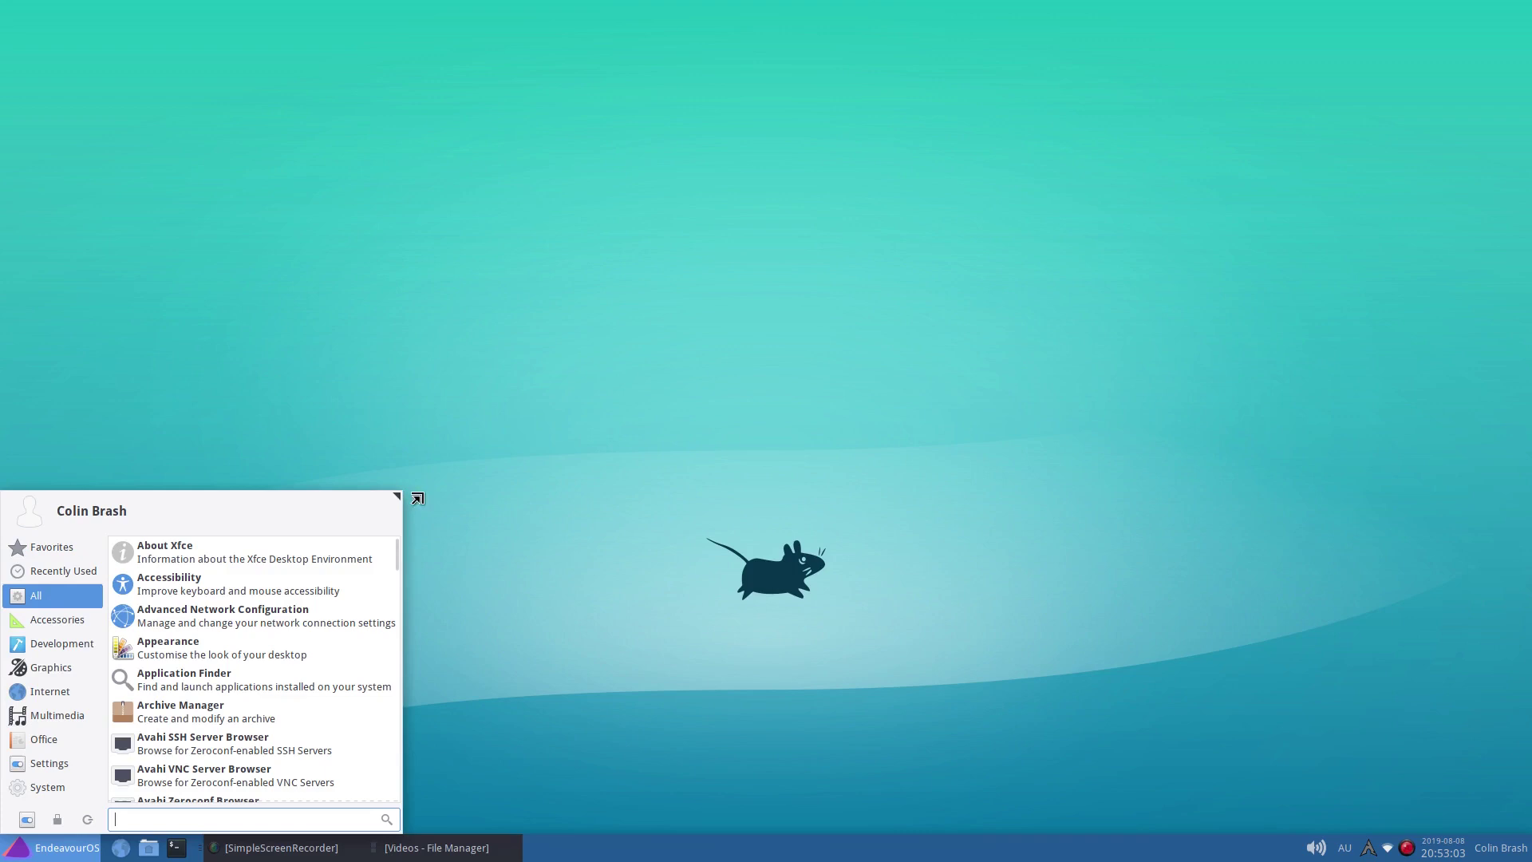
{"action": "left_click_drag", "start_coordinate": [397, 495], "coordinate": [400, 207]}
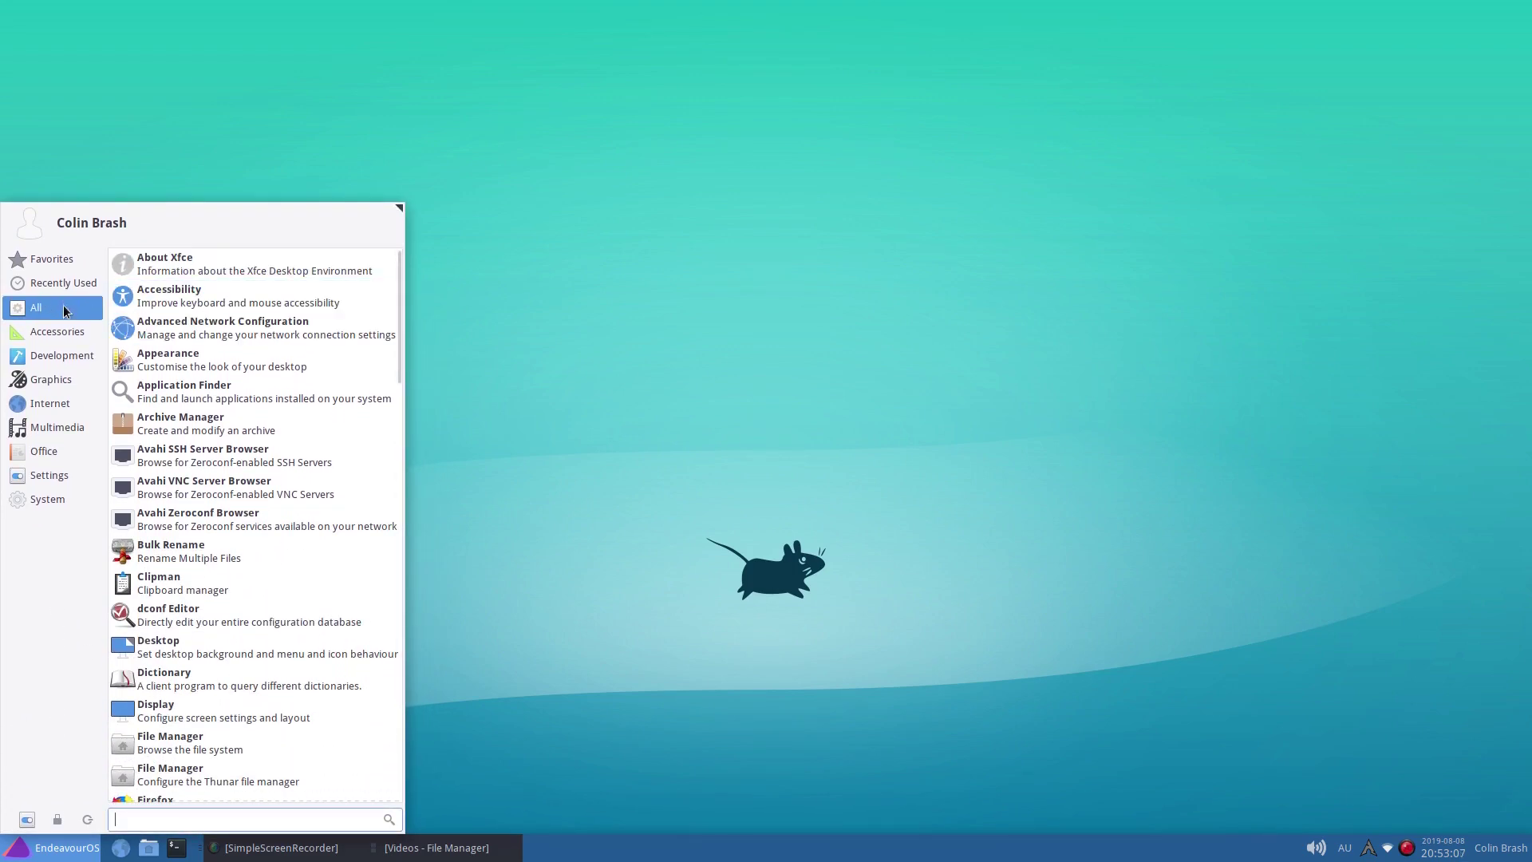
{"action": "left_click", "coordinate": [56, 331]}
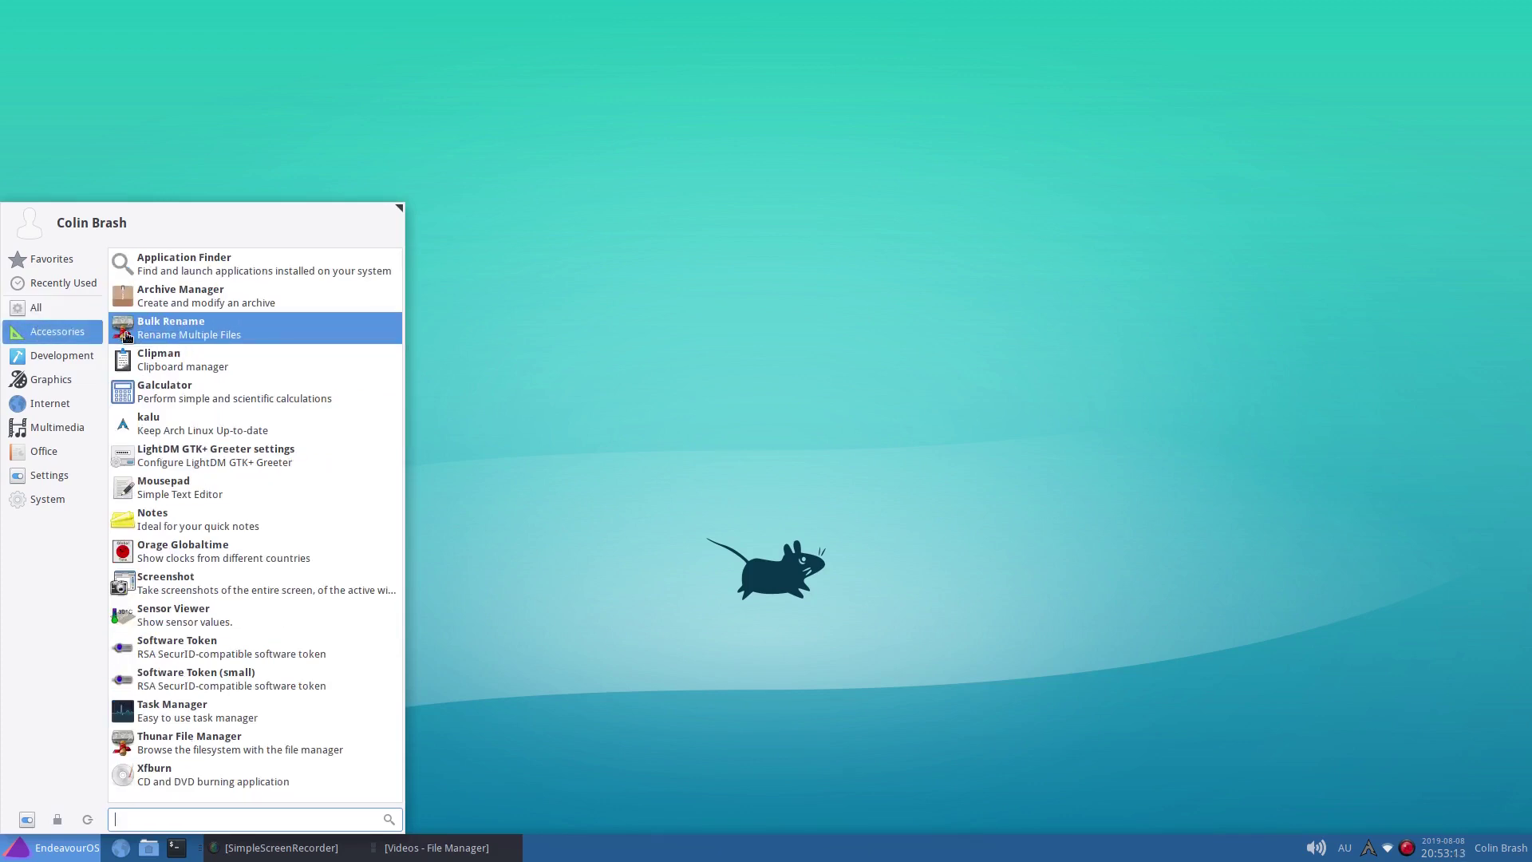
{"action": "left_click", "coordinate": [59, 356]}
{"action": "left_click", "coordinate": [60, 382]}
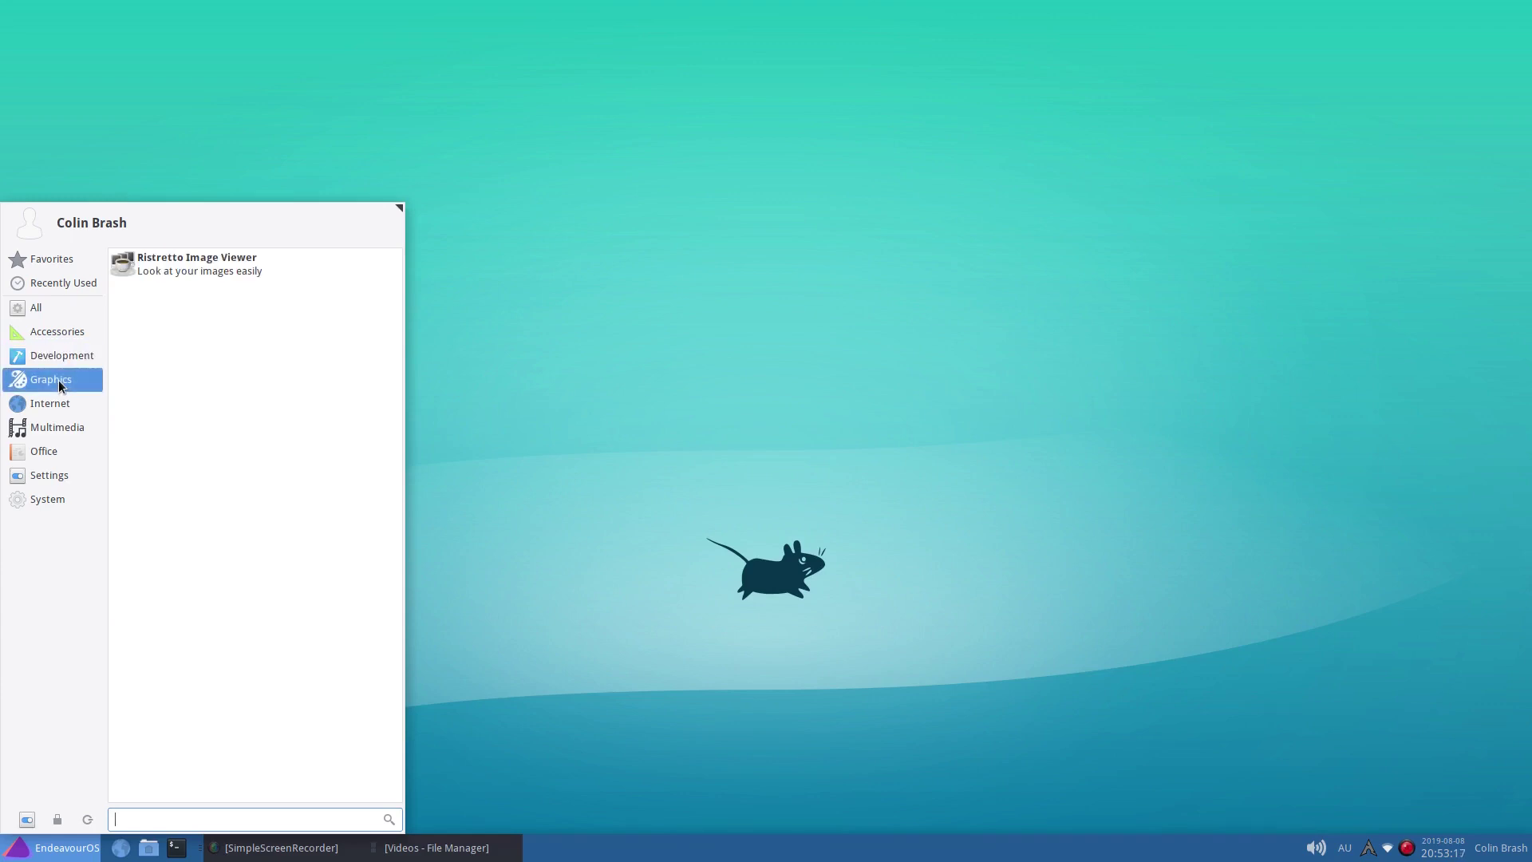
{"action": "left_click", "coordinate": [49, 425]}
{"action": "left_click", "coordinate": [45, 406]}
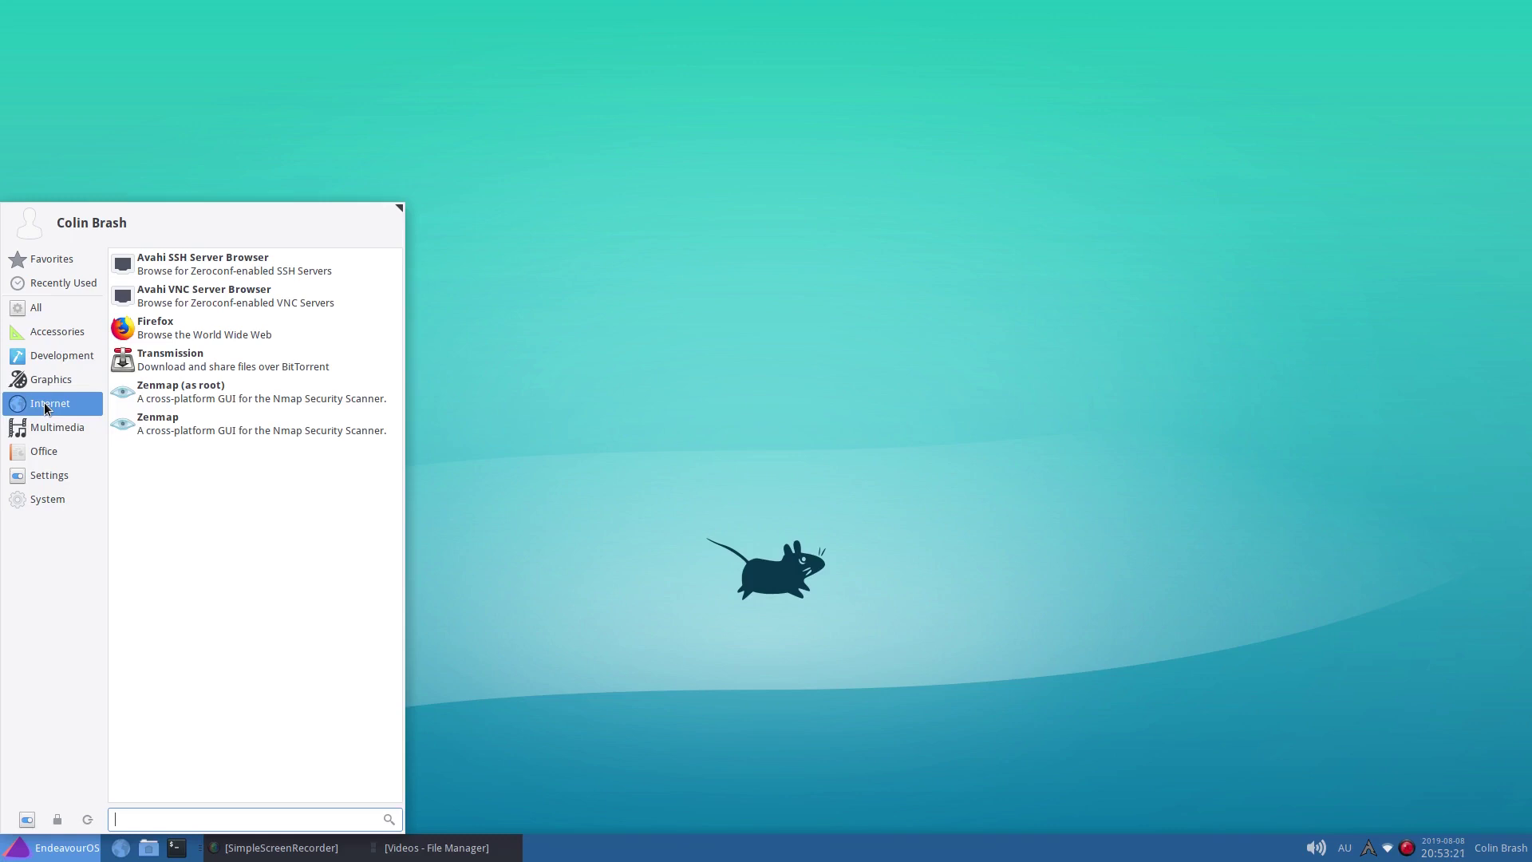
{"action": "left_click", "coordinate": [41, 431]}
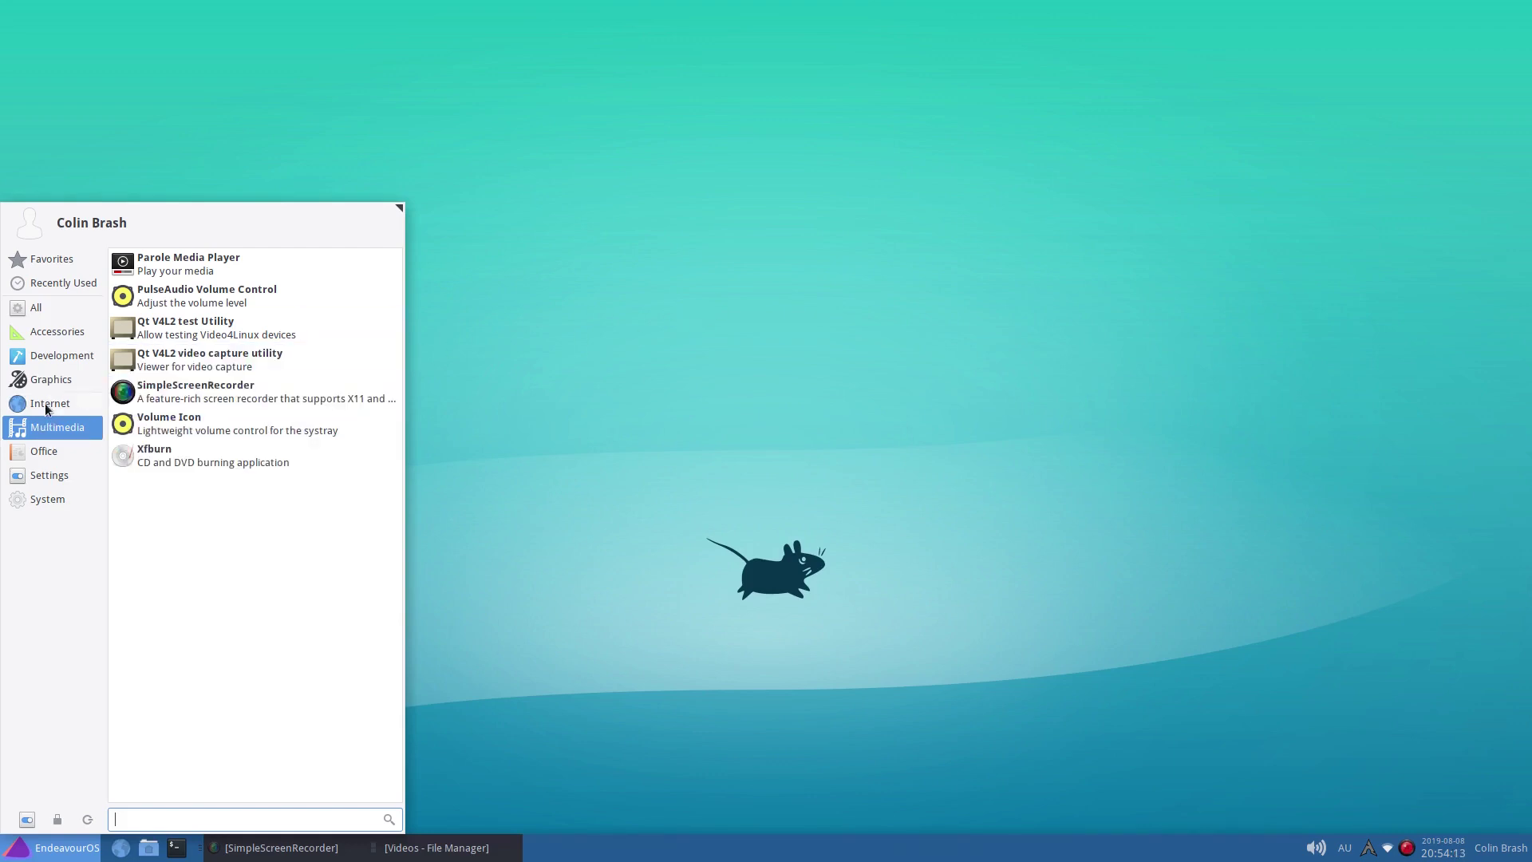
{"action": "left_click", "coordinate": [41, 450]}
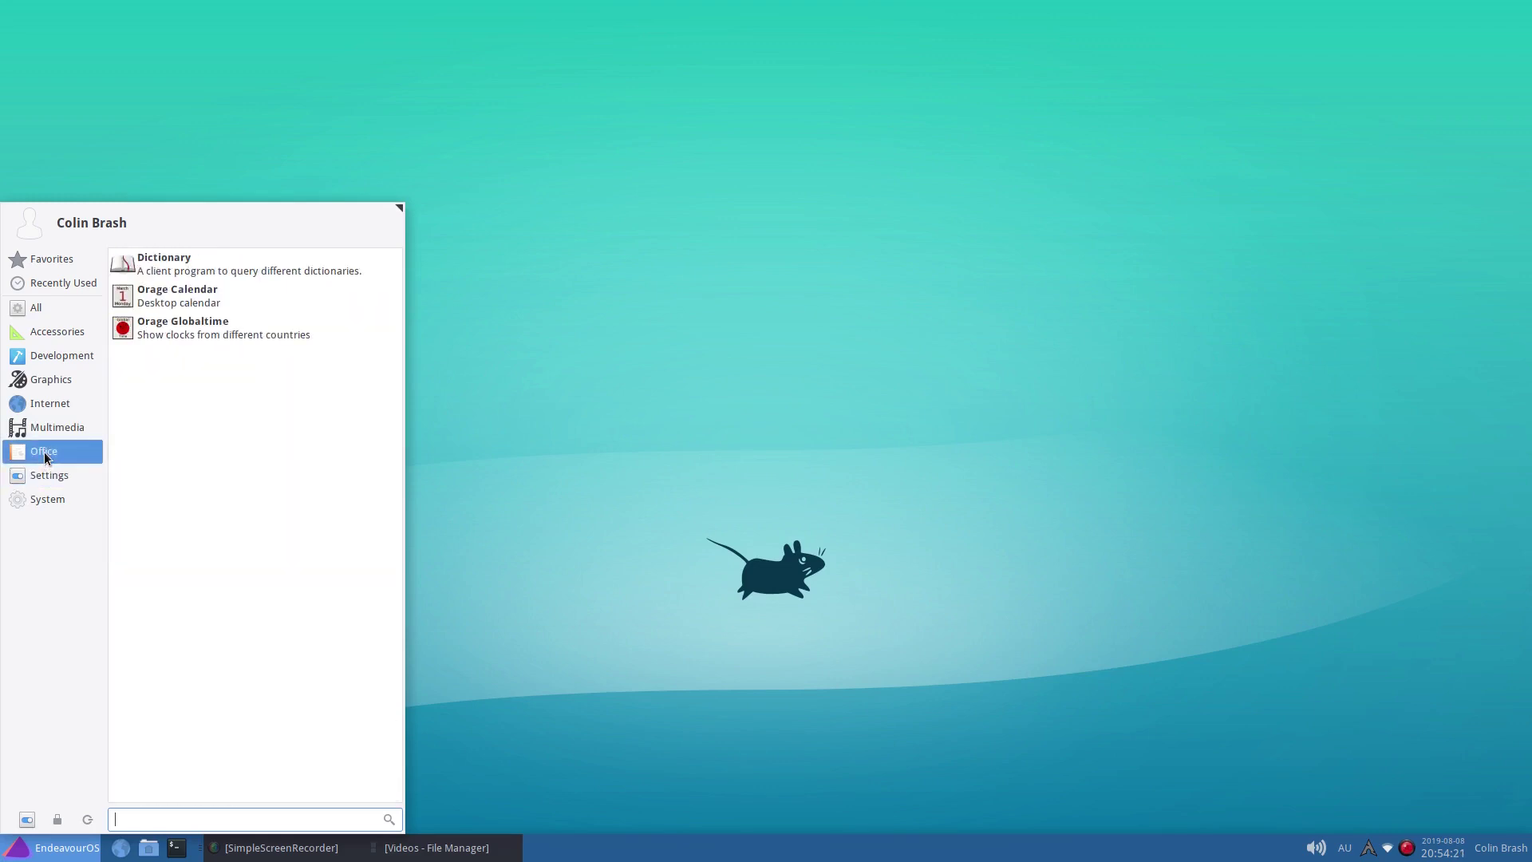
{"action": "left_click", "coordinate": [50, 476]}
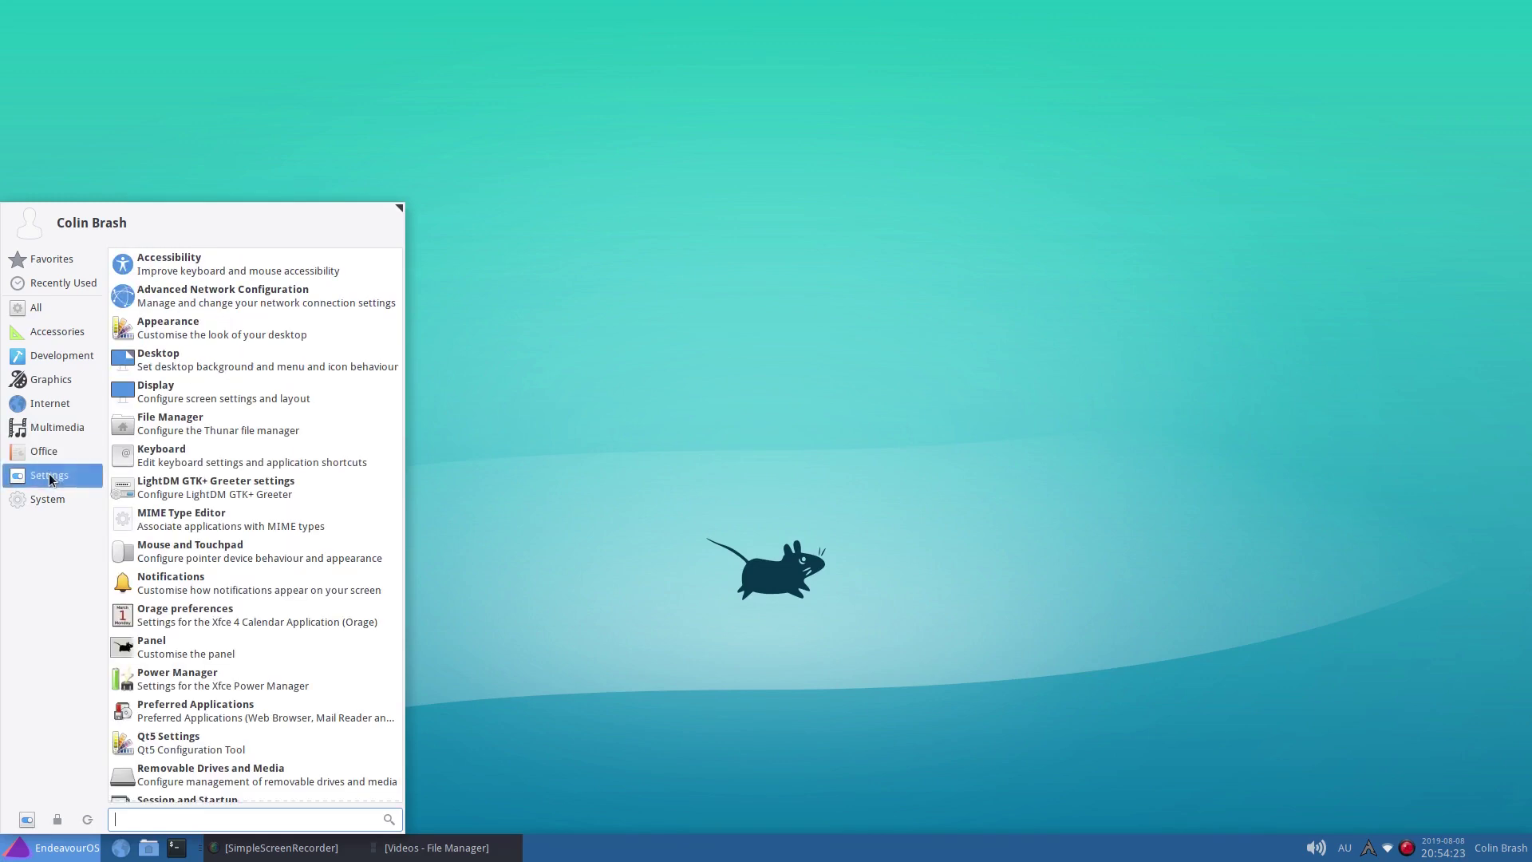
{"action": "scroll", "coordinate": [284, 447], "scroll_direction": "down", "scroll_amount": 5}
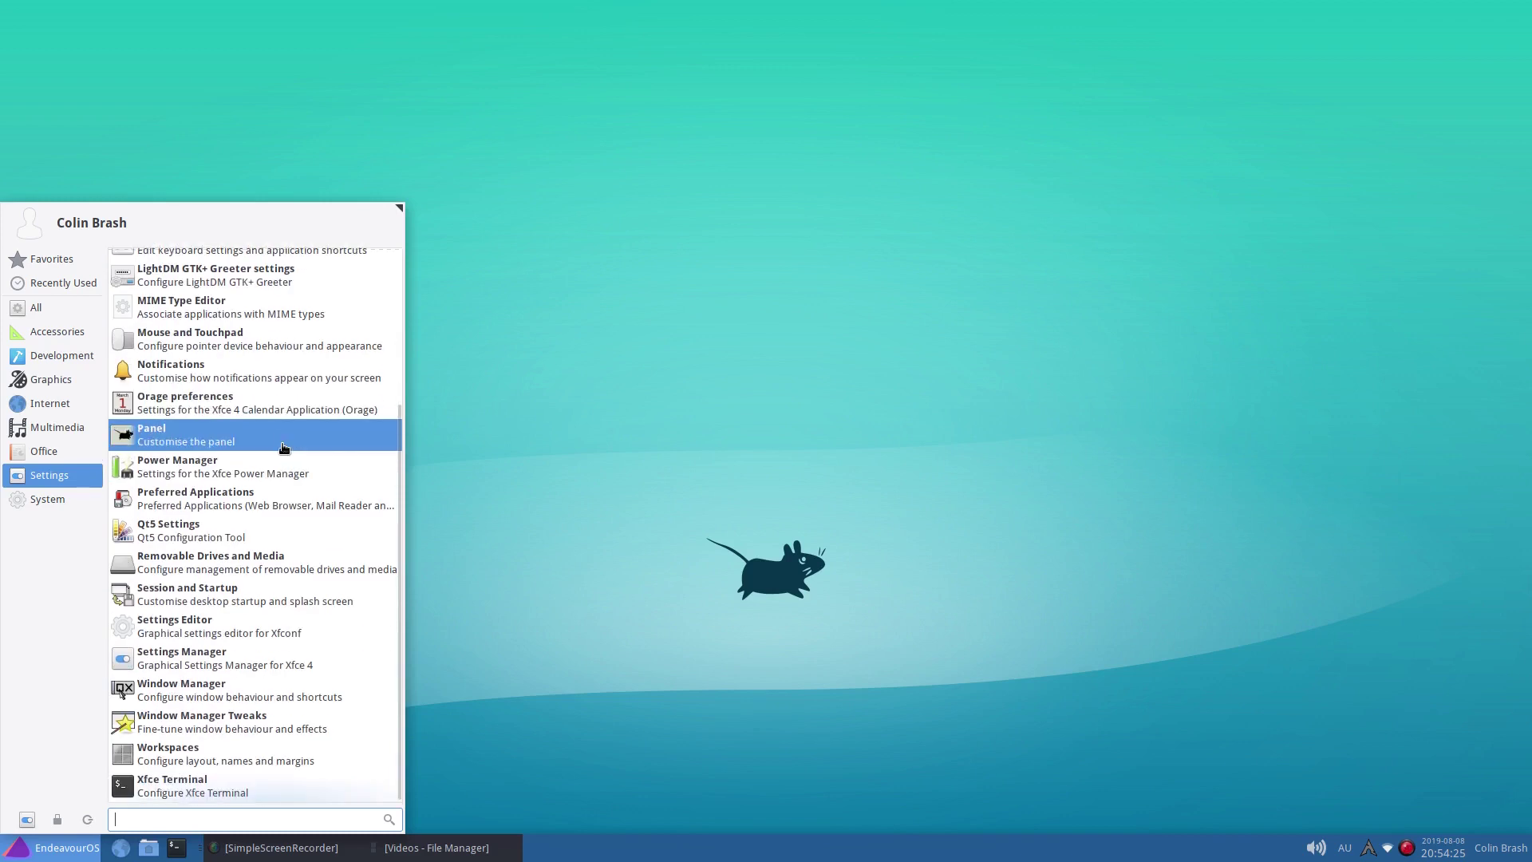
{"action": "left_click", "coordinate": [32, 501]}
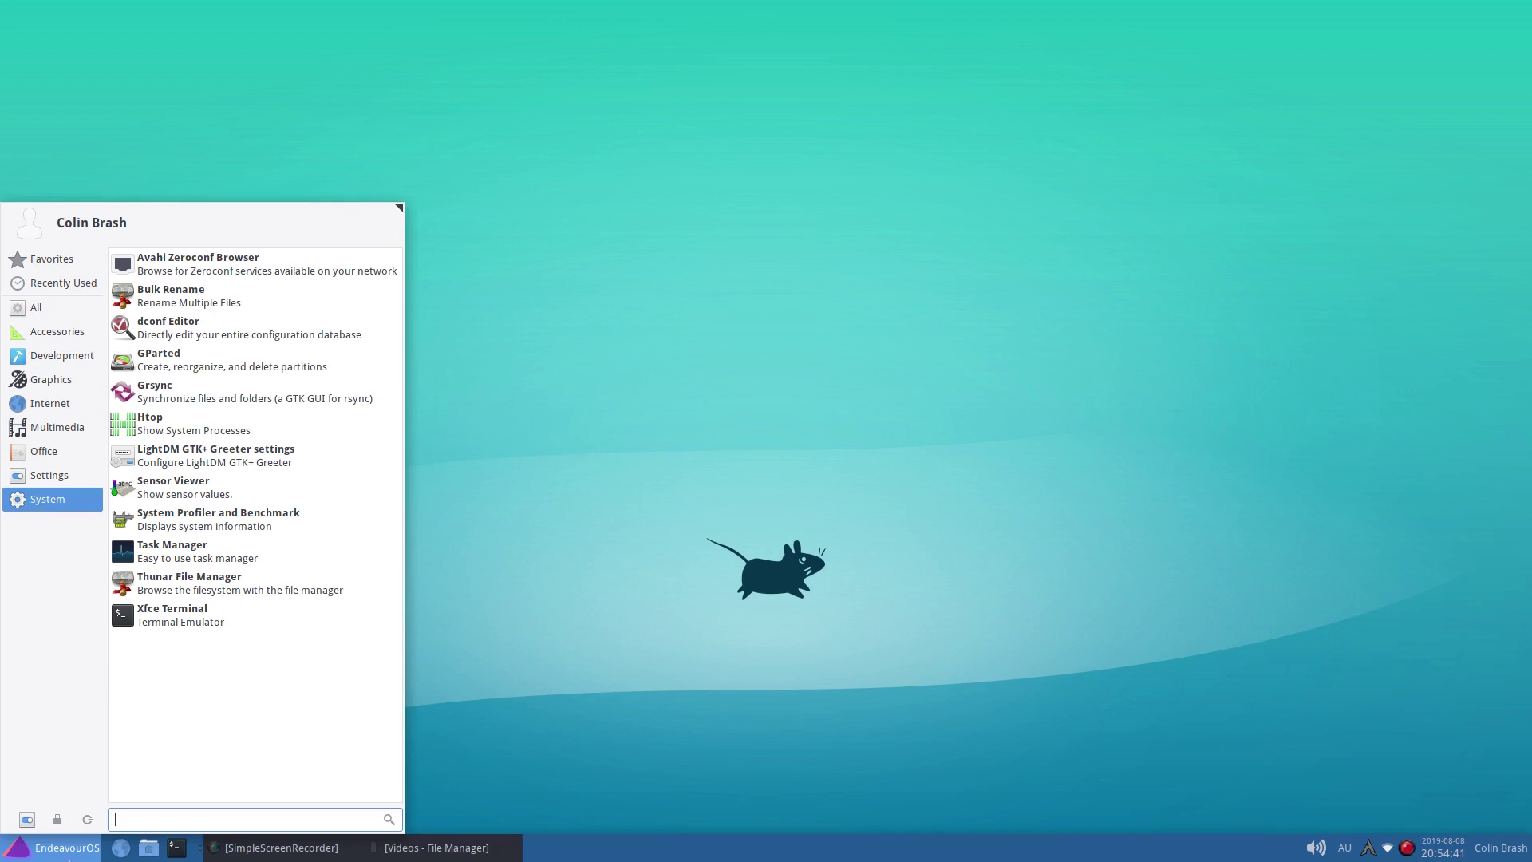
{"action": "left_click", "coordinate": [600, 579]}
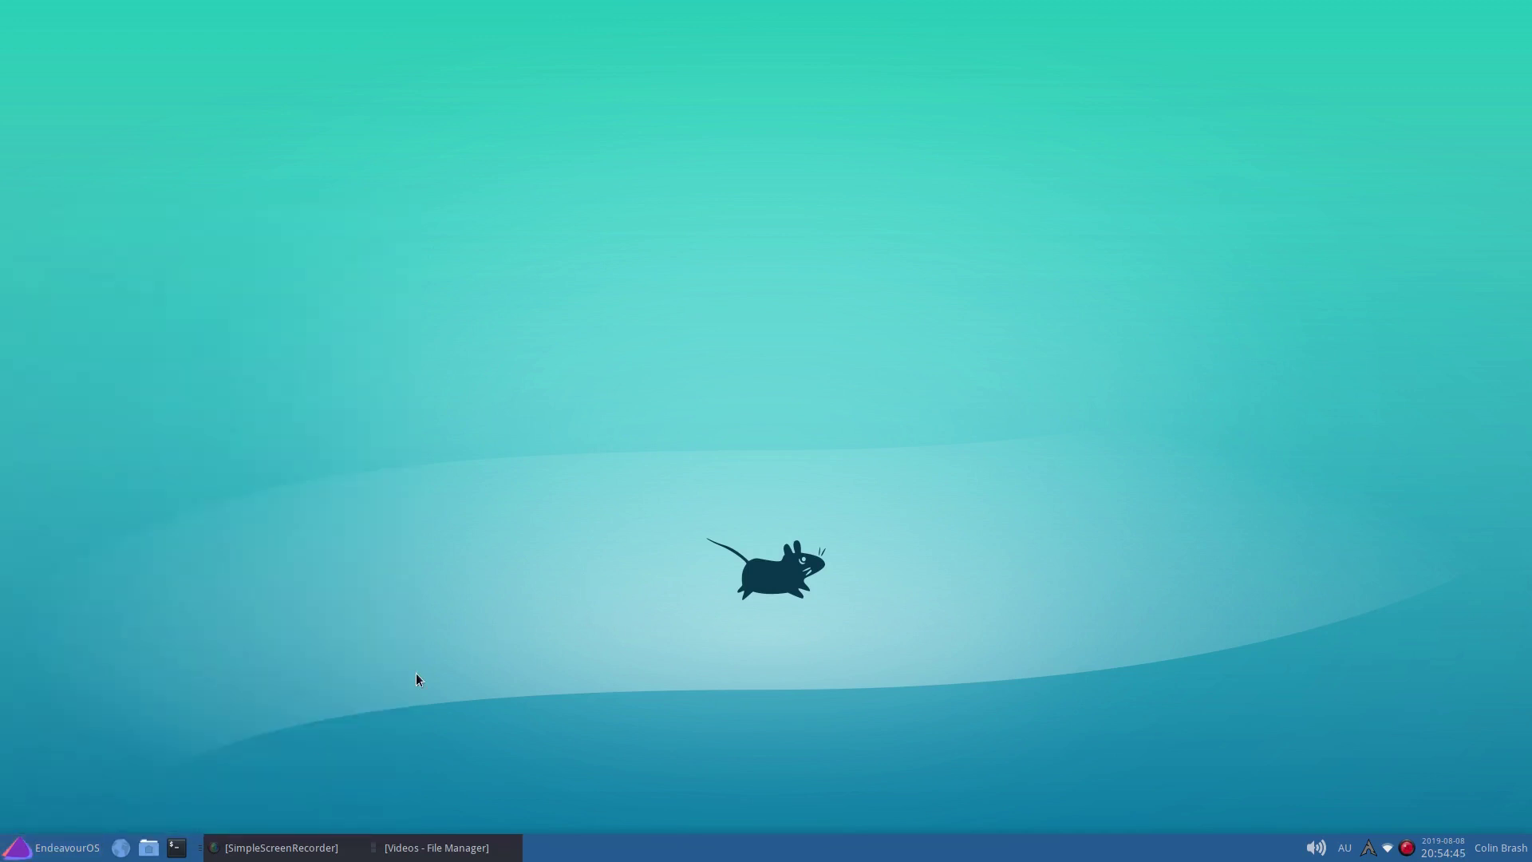
Launch Firefox and scroll through the endeavouros.com welcome page.
{"action": "left_click", "coordinate": [120, 847]}
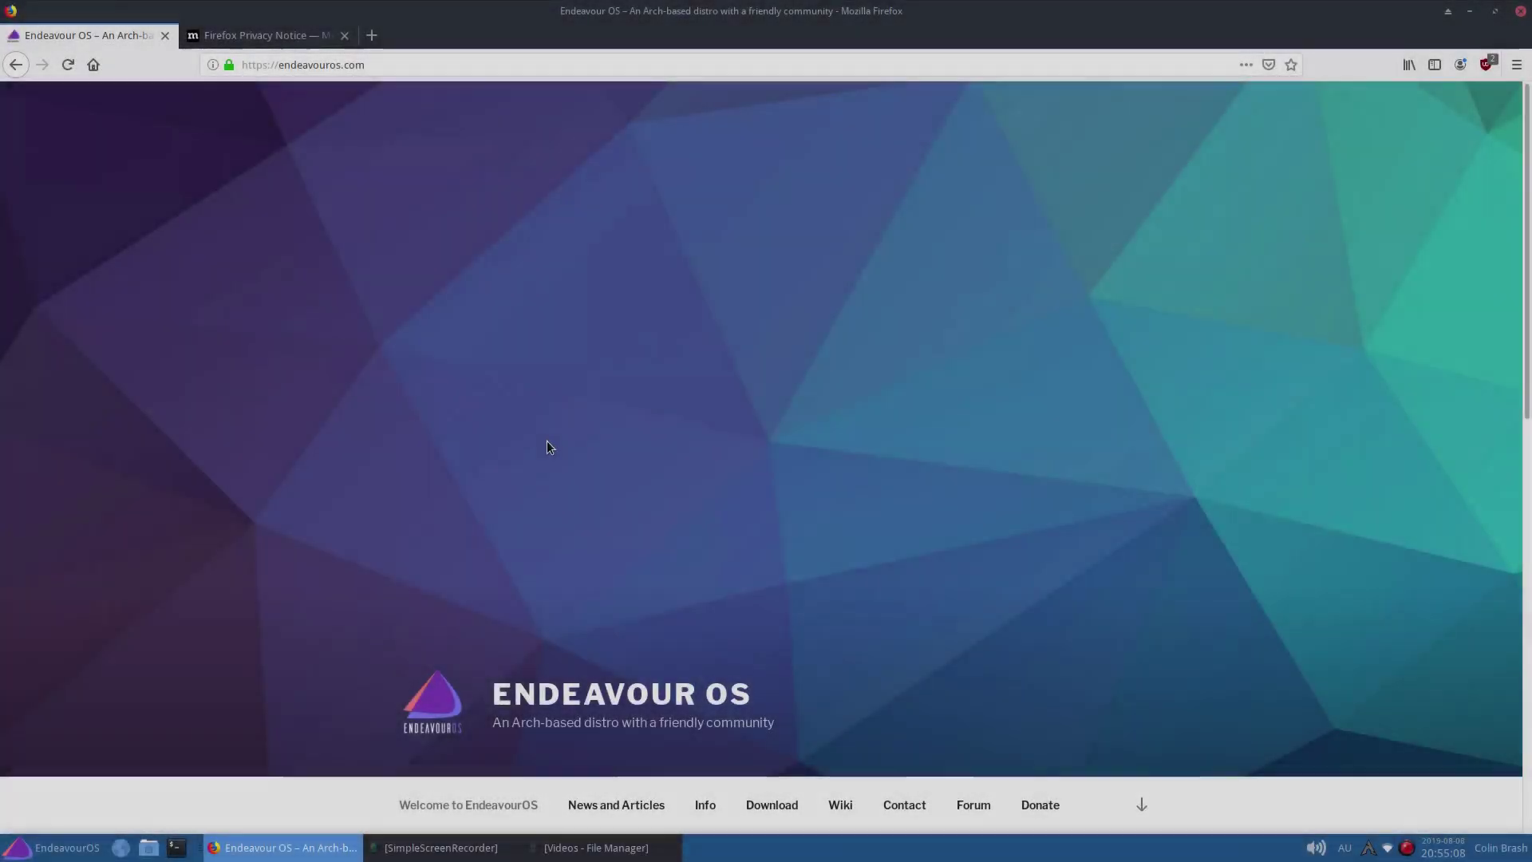
{"action": "scroll", "coordinate": [547, 440], "scroll_direction": "down", "scroll_amount": 10}
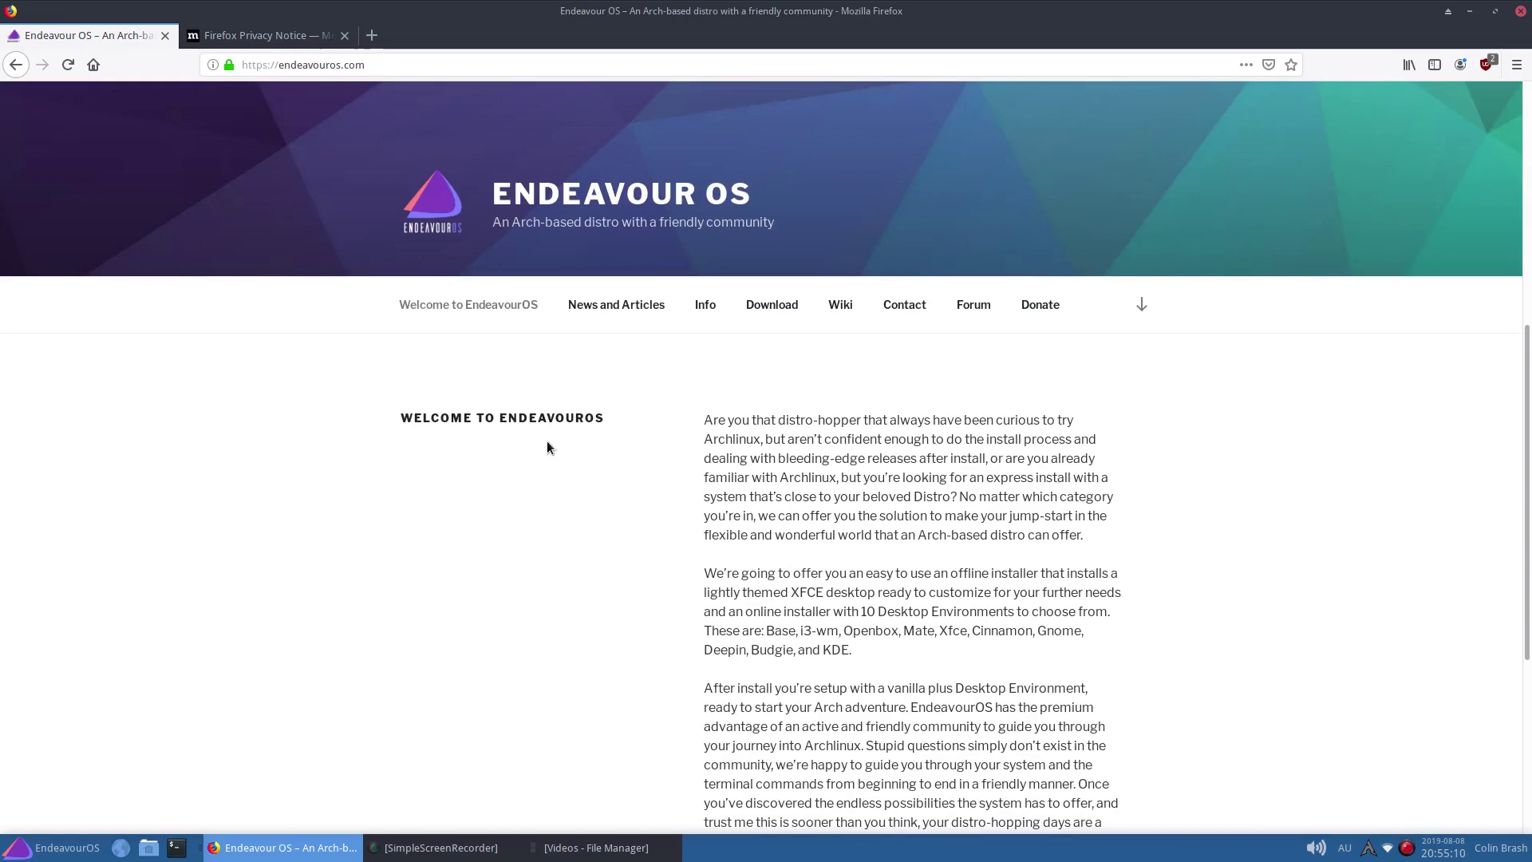
{"action": "scroll", "coordinate": [548, 441], "scroll_direction": "down", "scroll_amount": 8}
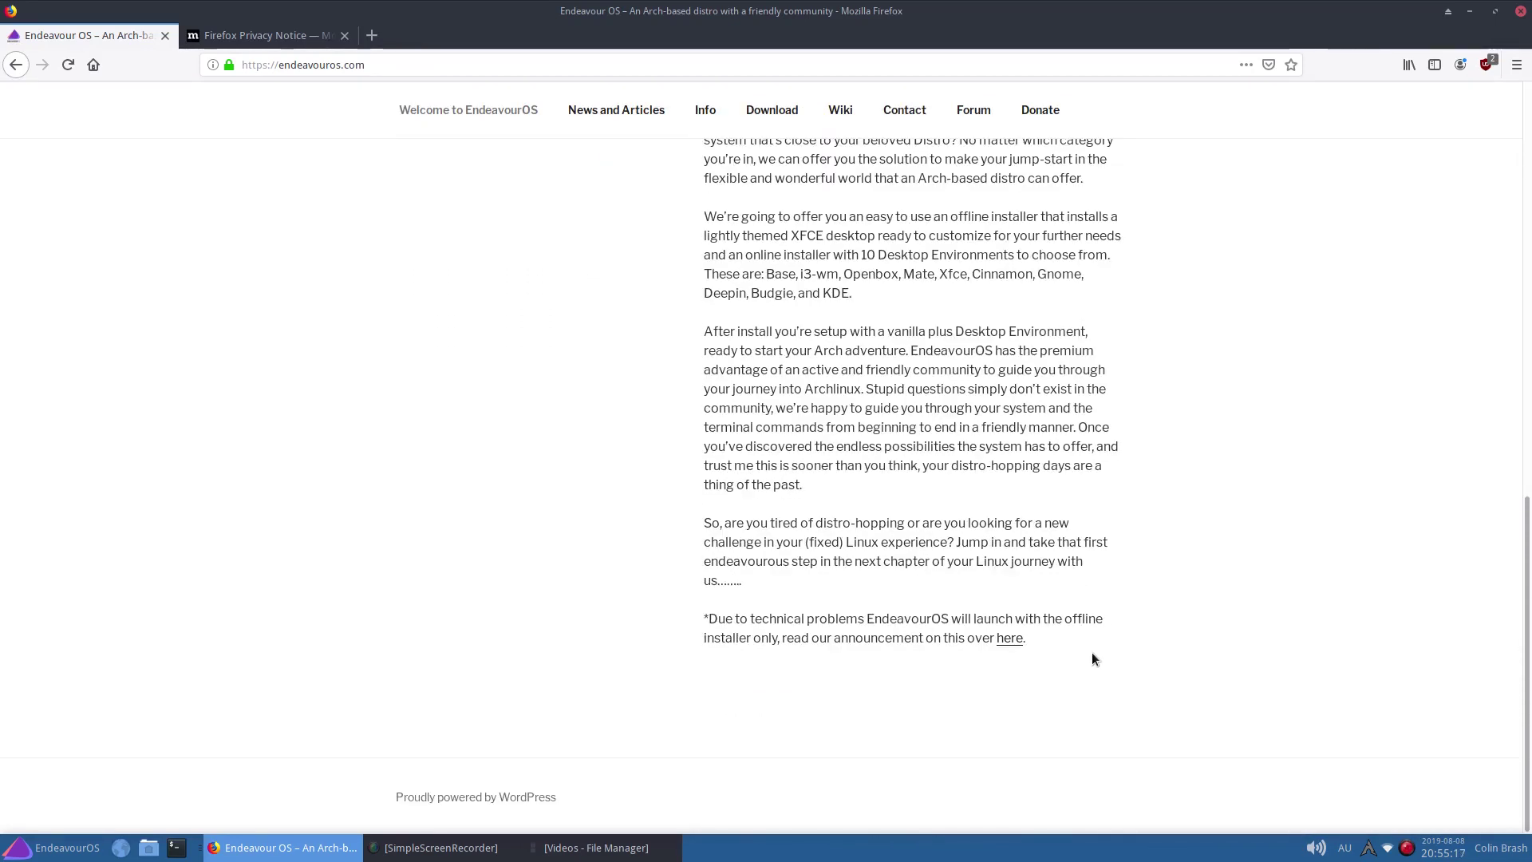
{"action": "scroll", "coordinate": [1299, 273], "scroll_direction": "up", "scroll_amount": 1}
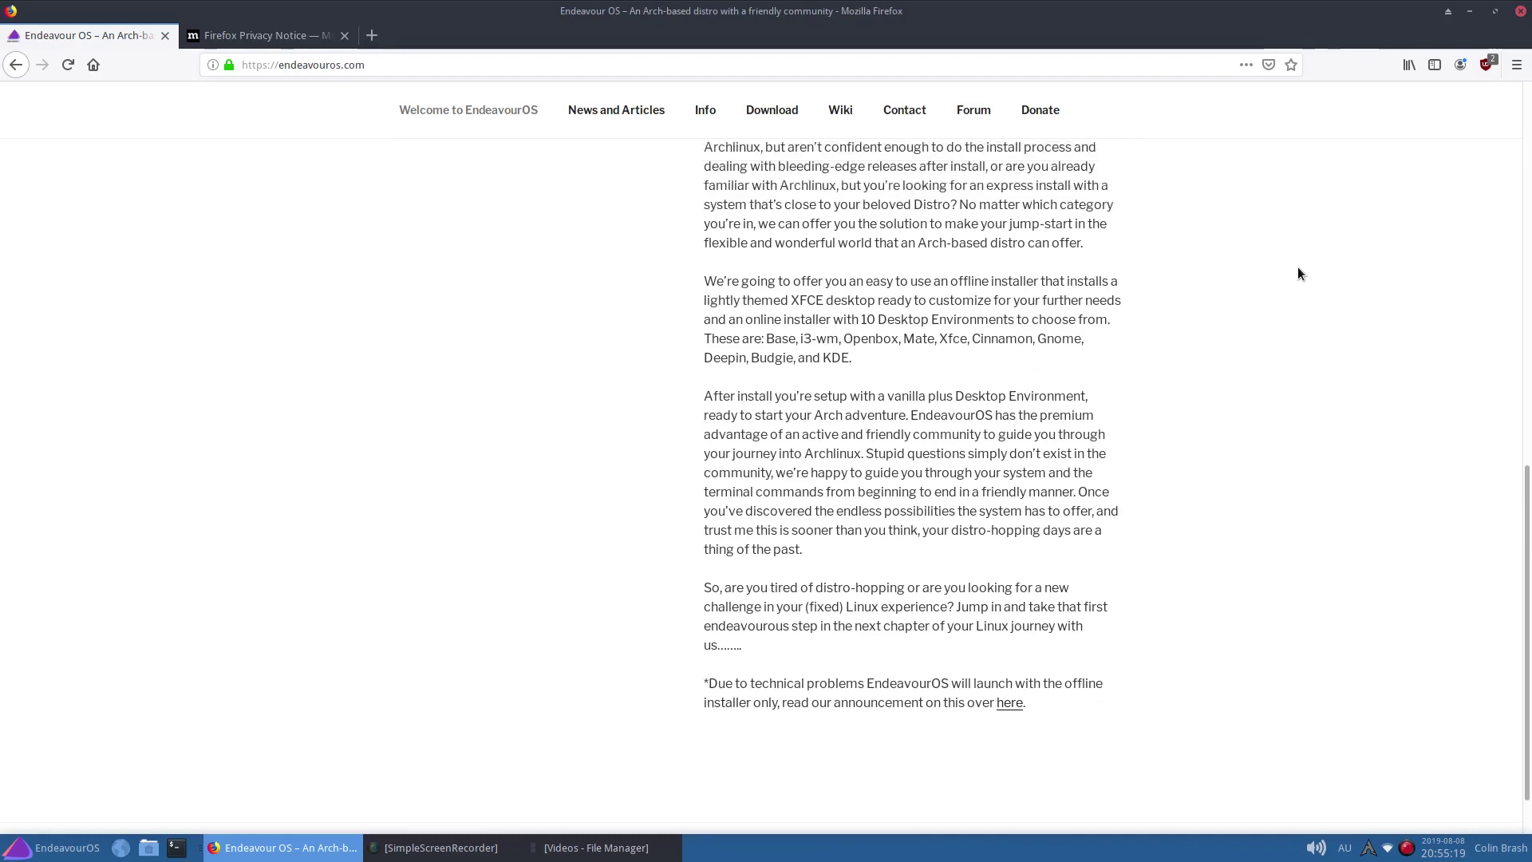
{"action": "scroll", "coordinate": [1299, 273], "scroll_direction": "up", "scroll_amount": 2}
{"action": "scroll", "coordinate": [1314, 292], "scroll_direction": "down", "scroll_amount": 1}
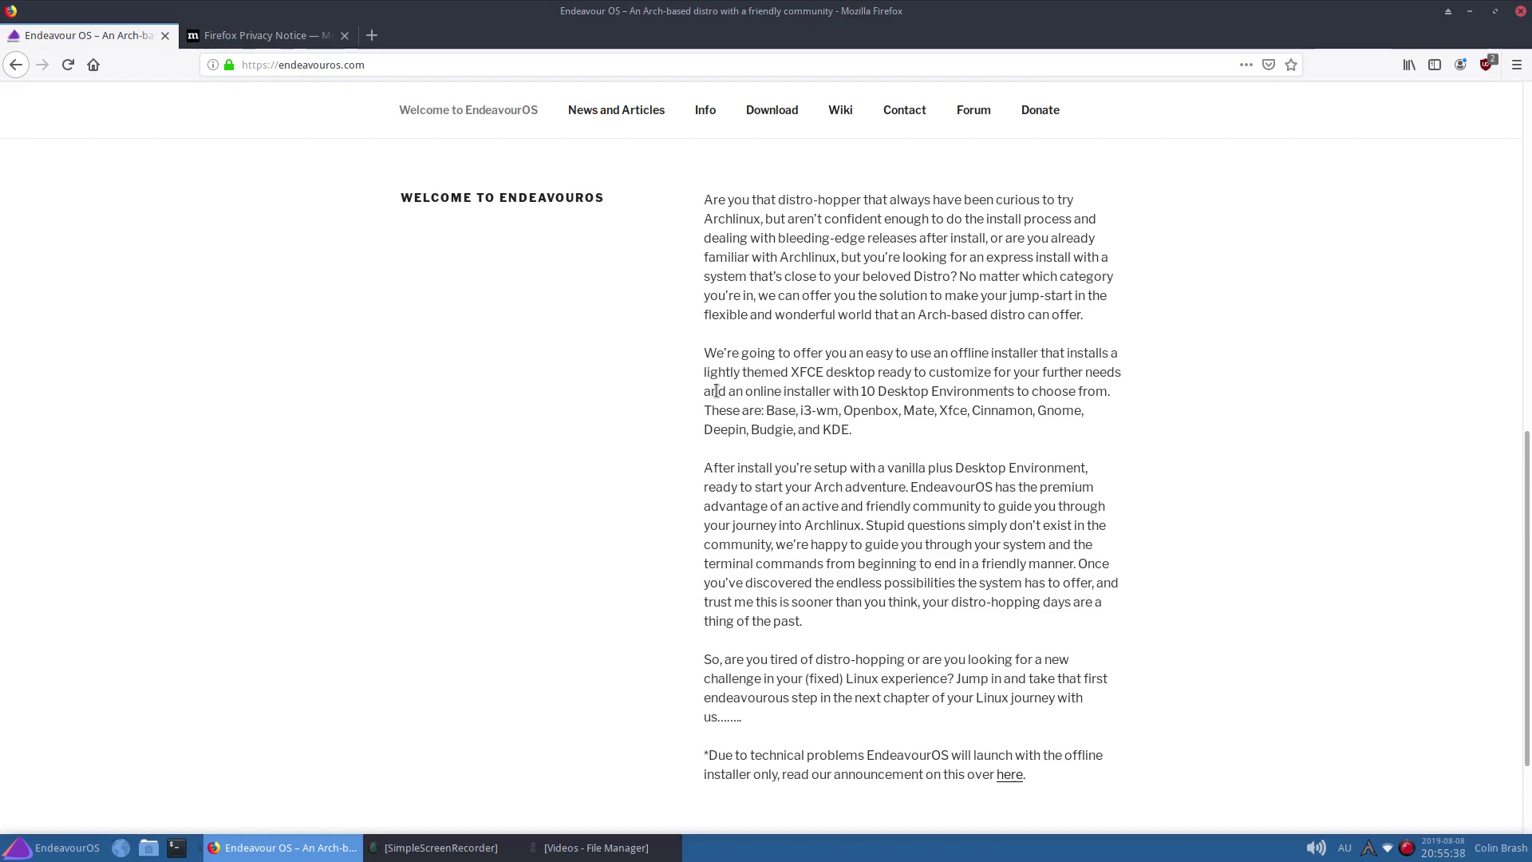
Highlight the list of ten desktop environments, then clear the highlight.
{"action": "left_click_drag", "start_coordinate": [744, 391], "coordinate": [831, 422]}
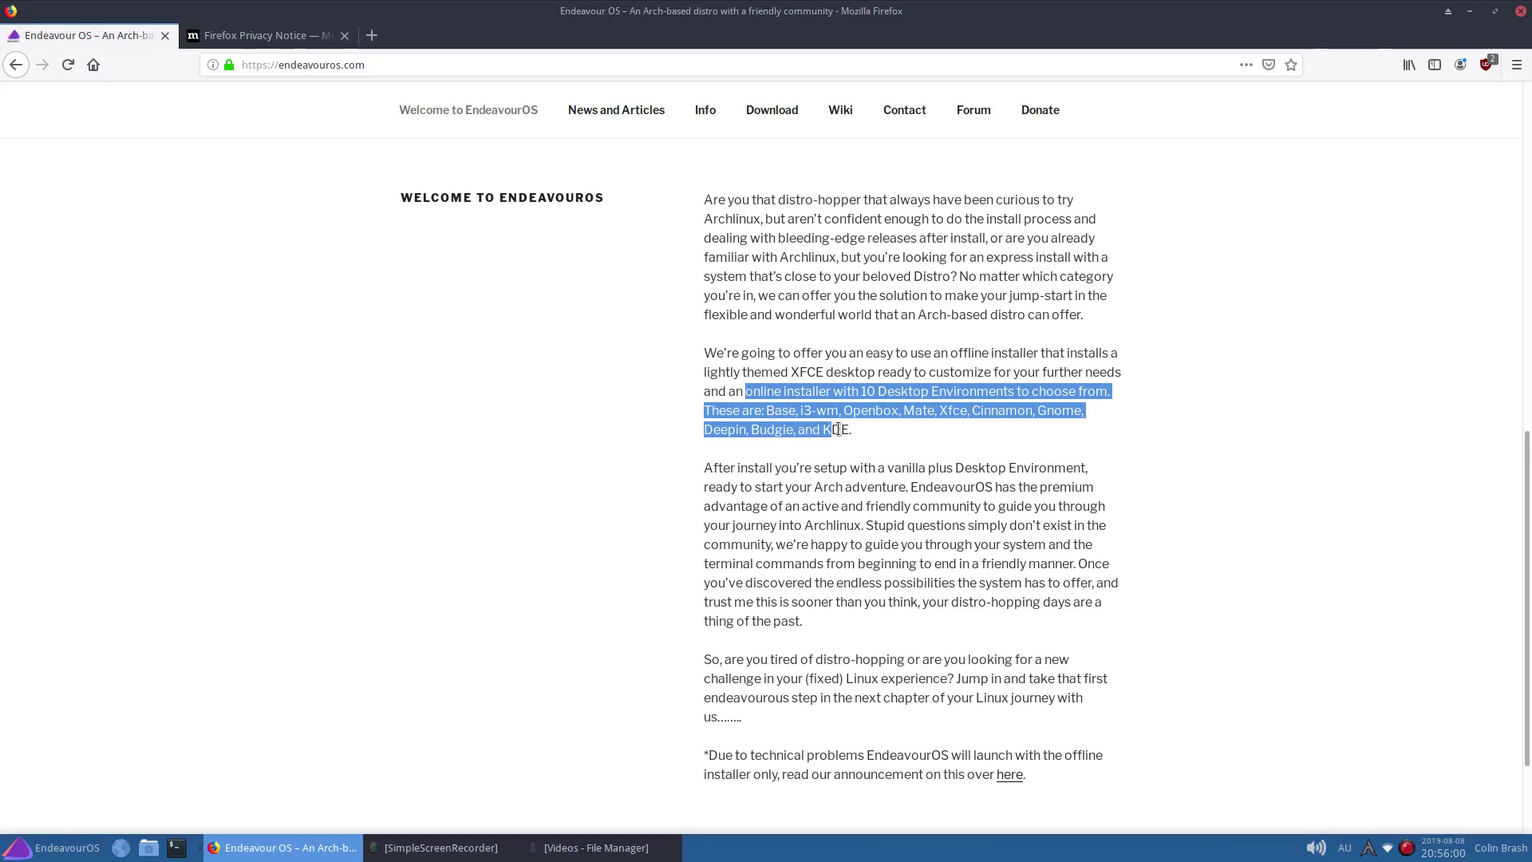
{"action": "left_click", "coordinate": [1242, 381]}
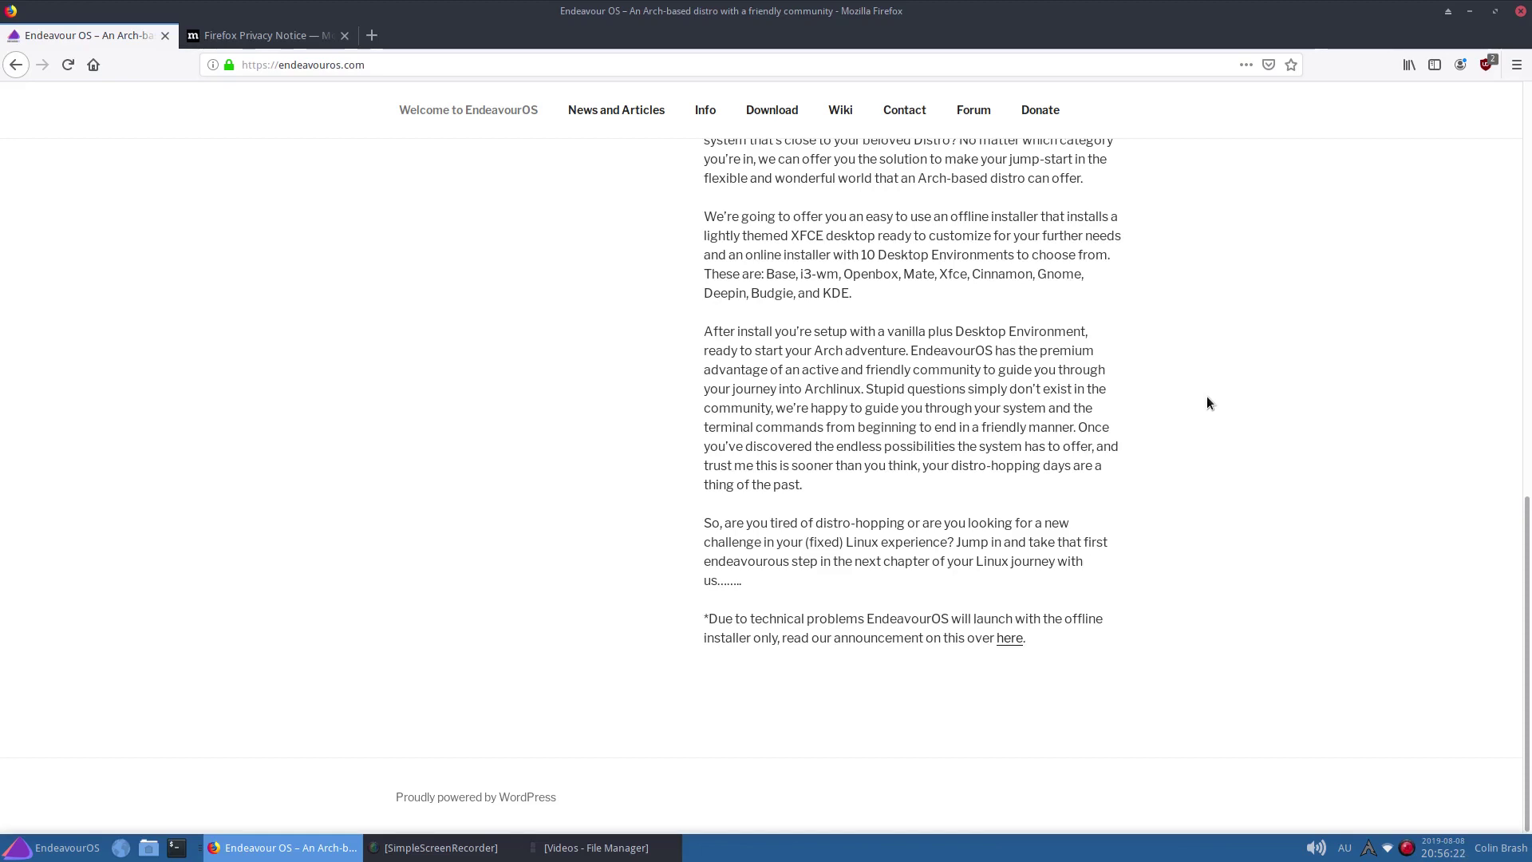
{"action": "scroll", "coordinate": [1206, 402], "scroll_direction": "up", "scroll_amount": 1}
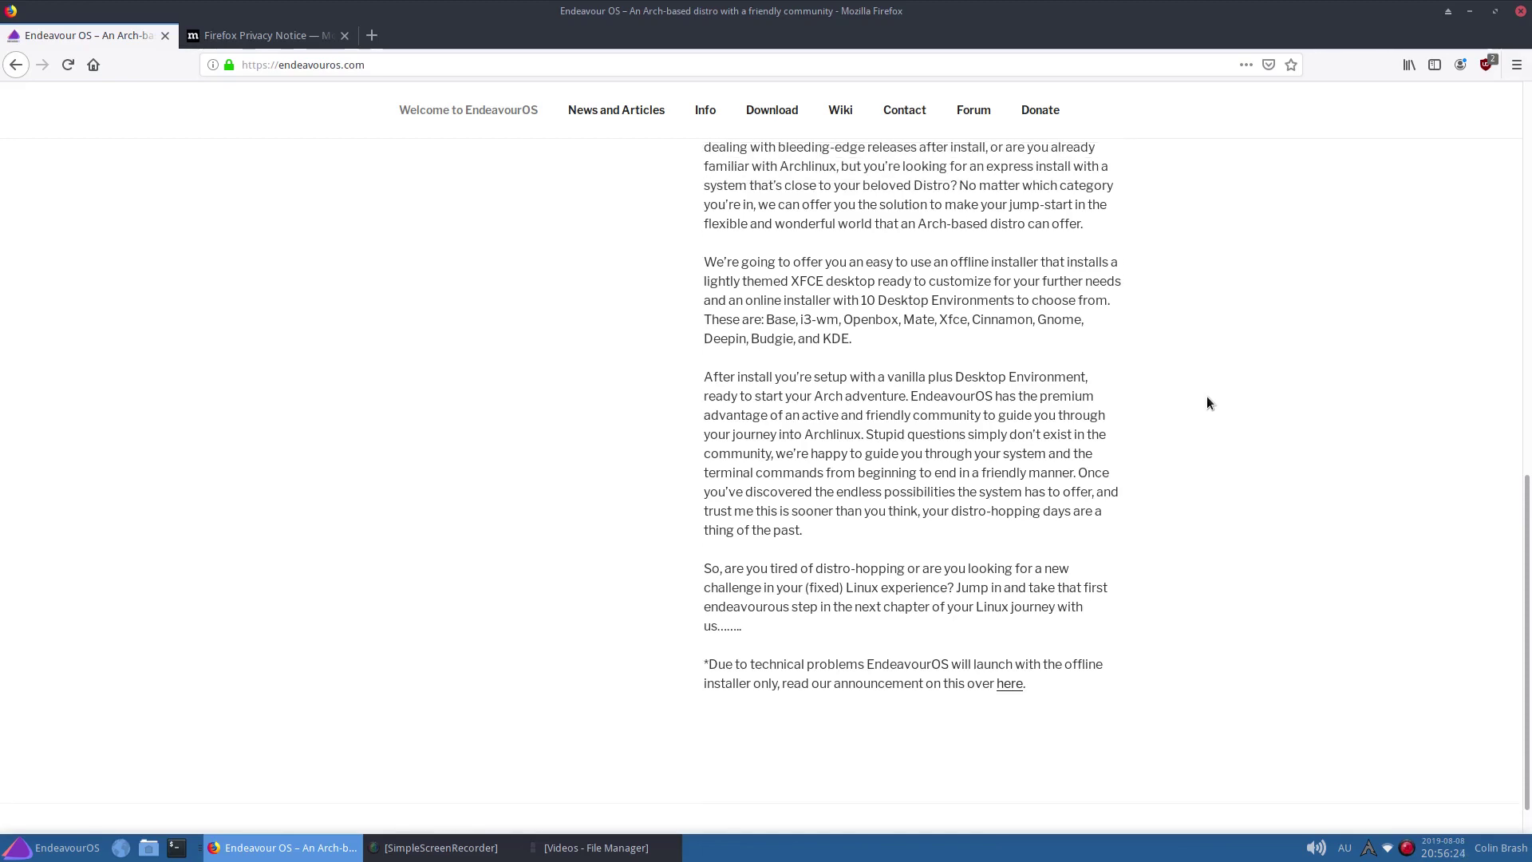
{"action": "scroll", "coordinate": [1207, 399], "scroll_direction": "down", "scroll_amount": 1}
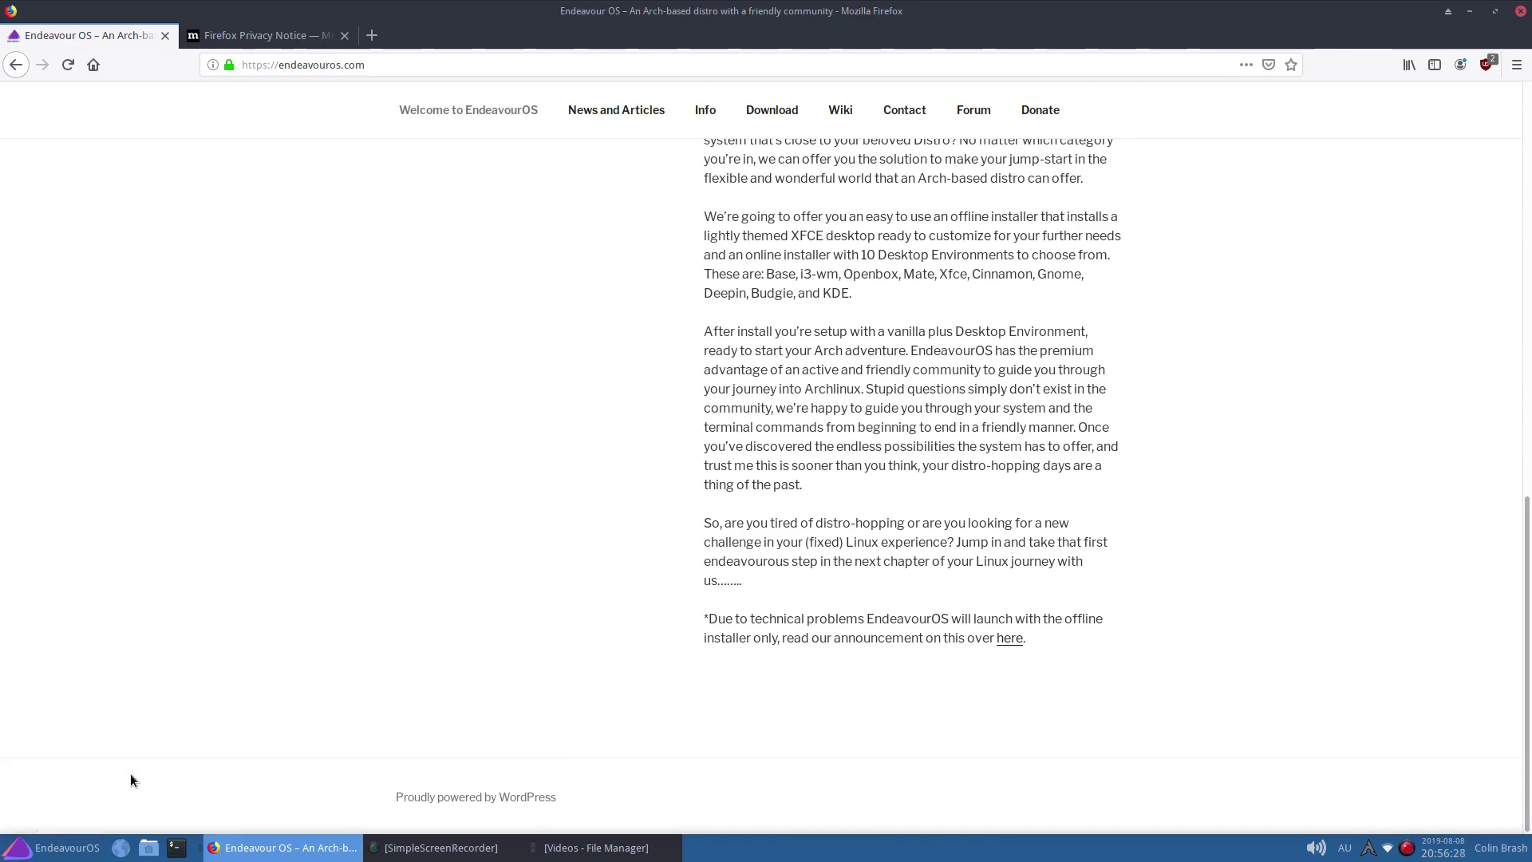
Highlight the note about technical problems and bring up the 'here' link's context menu.
{"action": "left_click", "coordinate": [69, 850]}
{"action": "left_click_drag", "start_coordinate": [711, 618], "coordinate": [1006, 644]}
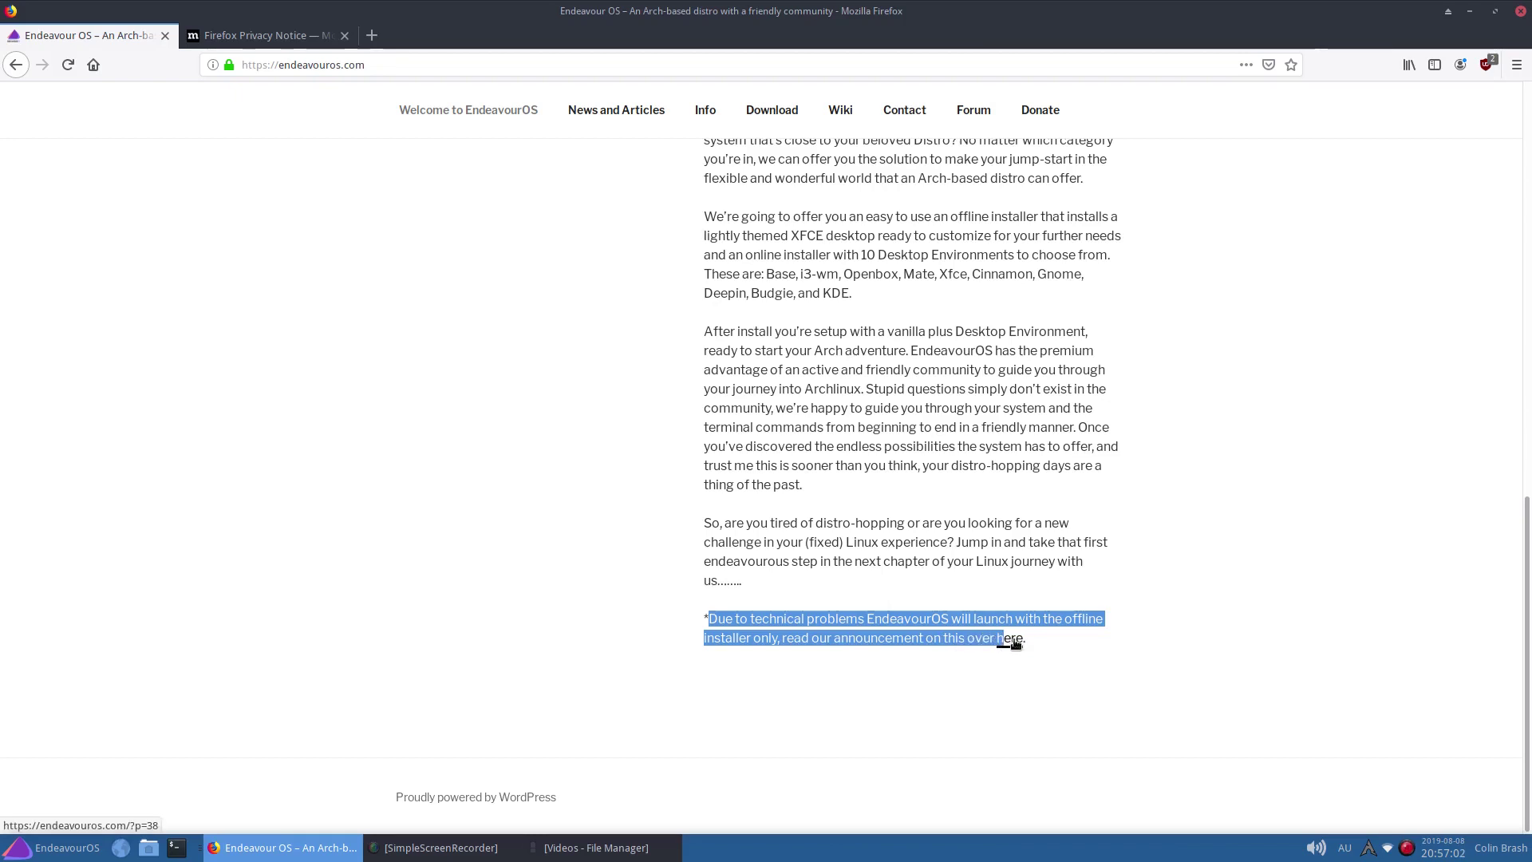
{"action": "right_click", "coordinate": [1007, 643]}
Open the announcement link in a new tab and read the 'What to expect on the first release' article.
{"action": "left_click", "coordinate": [1113, 343]}
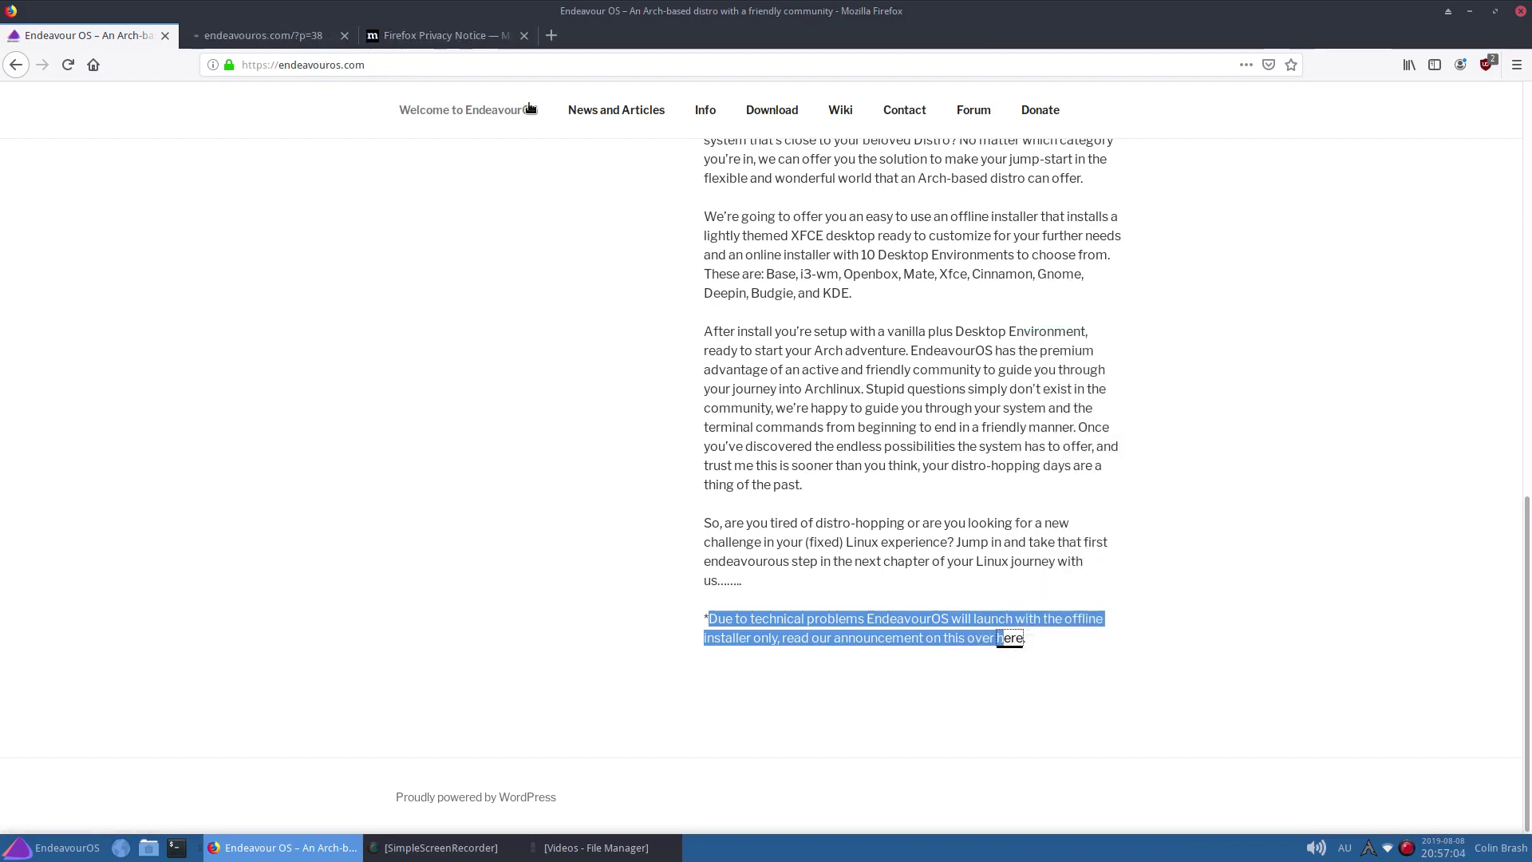
{"action": "left_click", "coordinate": [243, 34]}
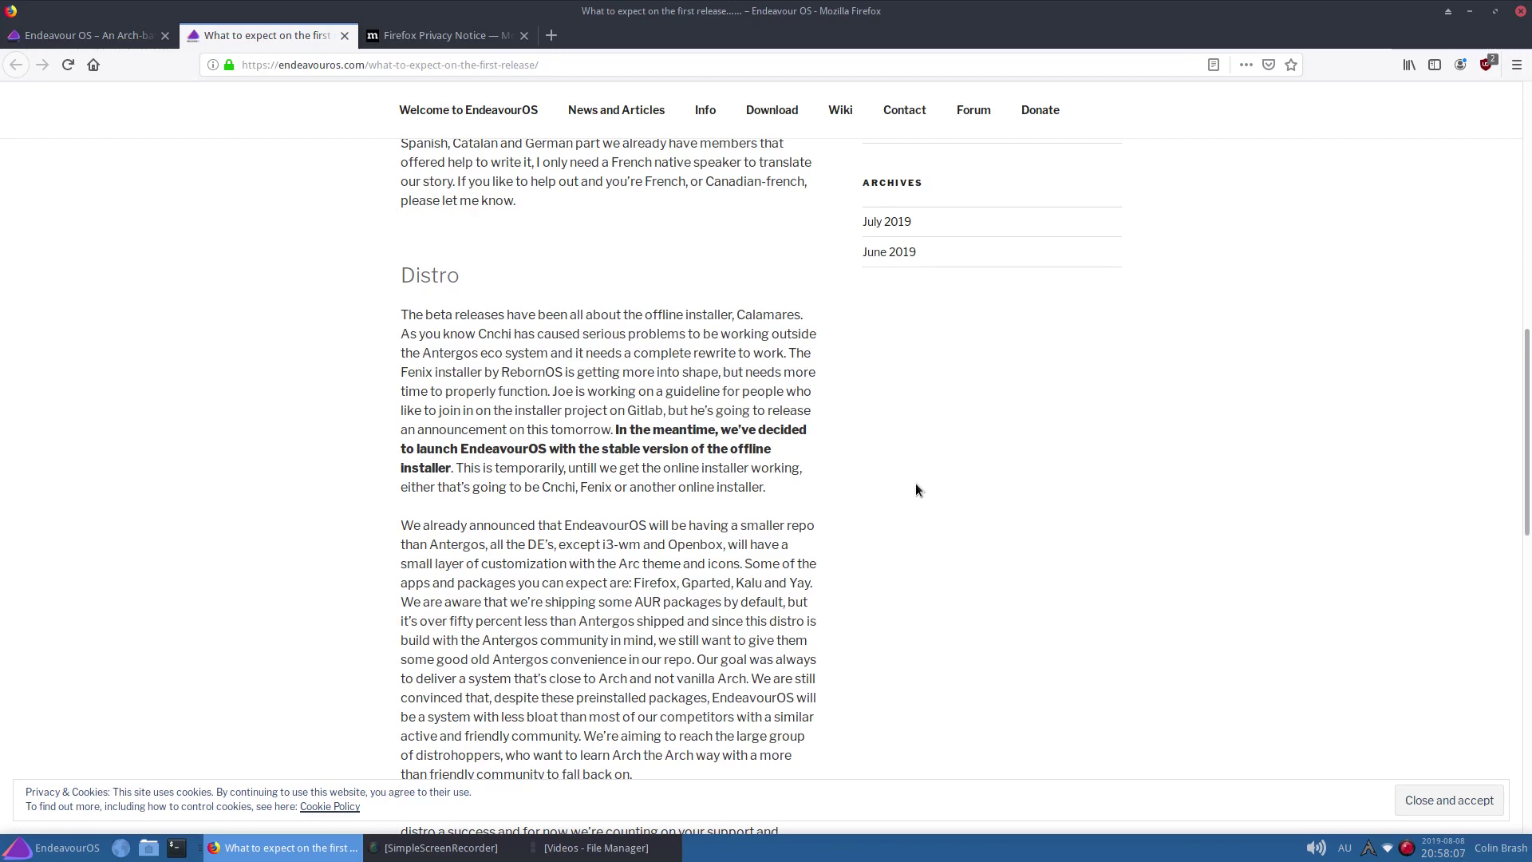
{"action": "scroll", "coordinate": [916, 485], "scroll_direction": "down", "scroll_amount": 1}
{"action": "scroll", "coordinate": [916, 489], "scroll_direction": "down", "scroll_amount": 4}
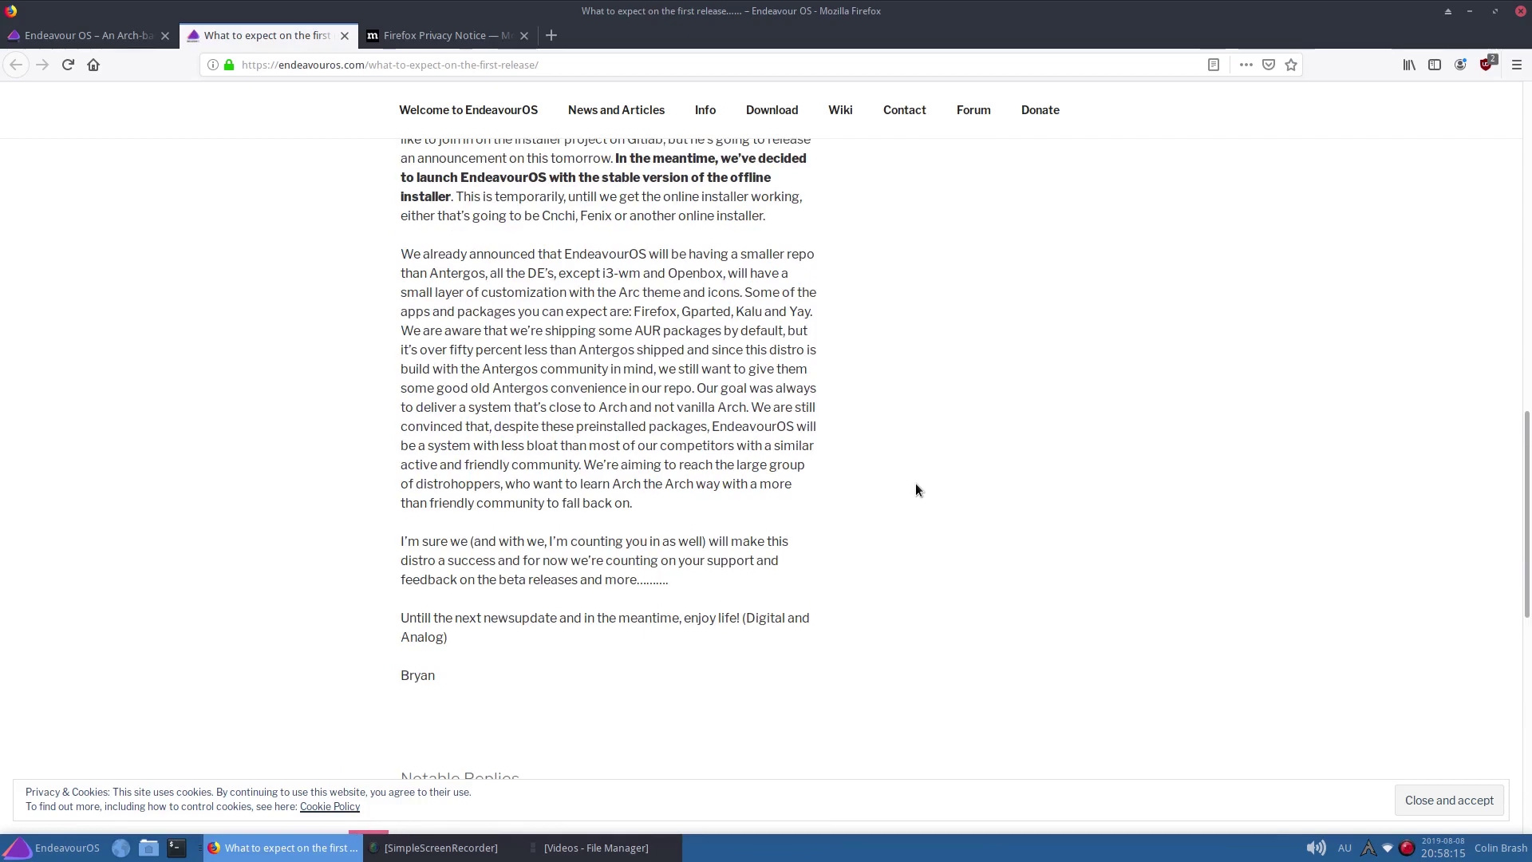
{"action": "scroll", "coordinate": [916, 487], "scroll_direction": "up", "scroll_amount": 3}
{"action": "scroll", "coordinate": [916, 485], "scroll_direction": "up", "scroll_amount": 5}
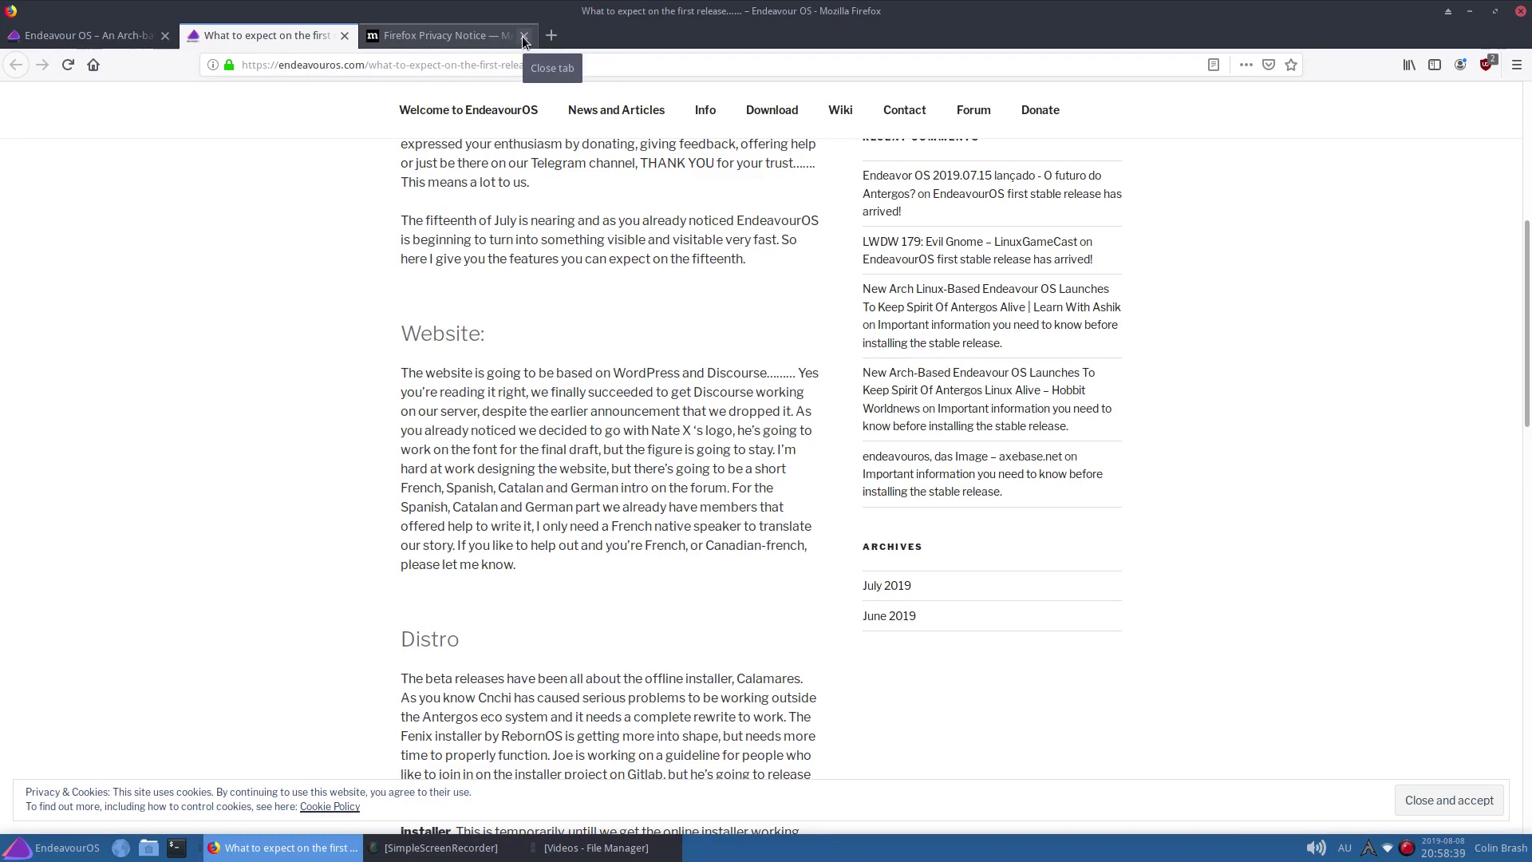
Close the Privacy Notice tab, look through the article for yay, then close the article tab.
{"action": "left_click", "coordinate": [524, 37]}
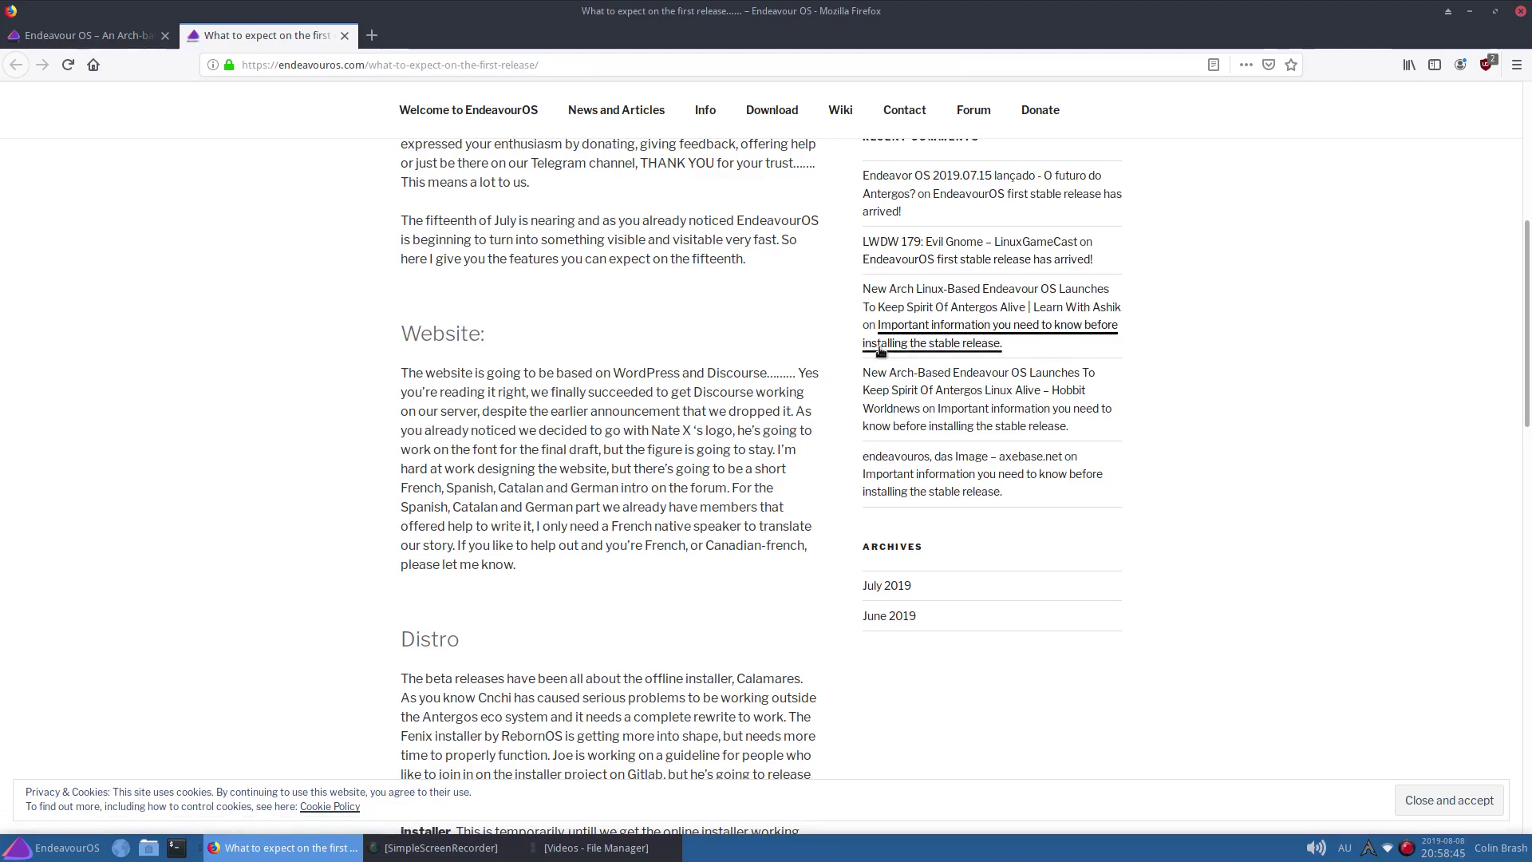
{"action": "scroll", "coordinate": [660, 324], "scroll_direction": "up", "scroll_amount": 5}
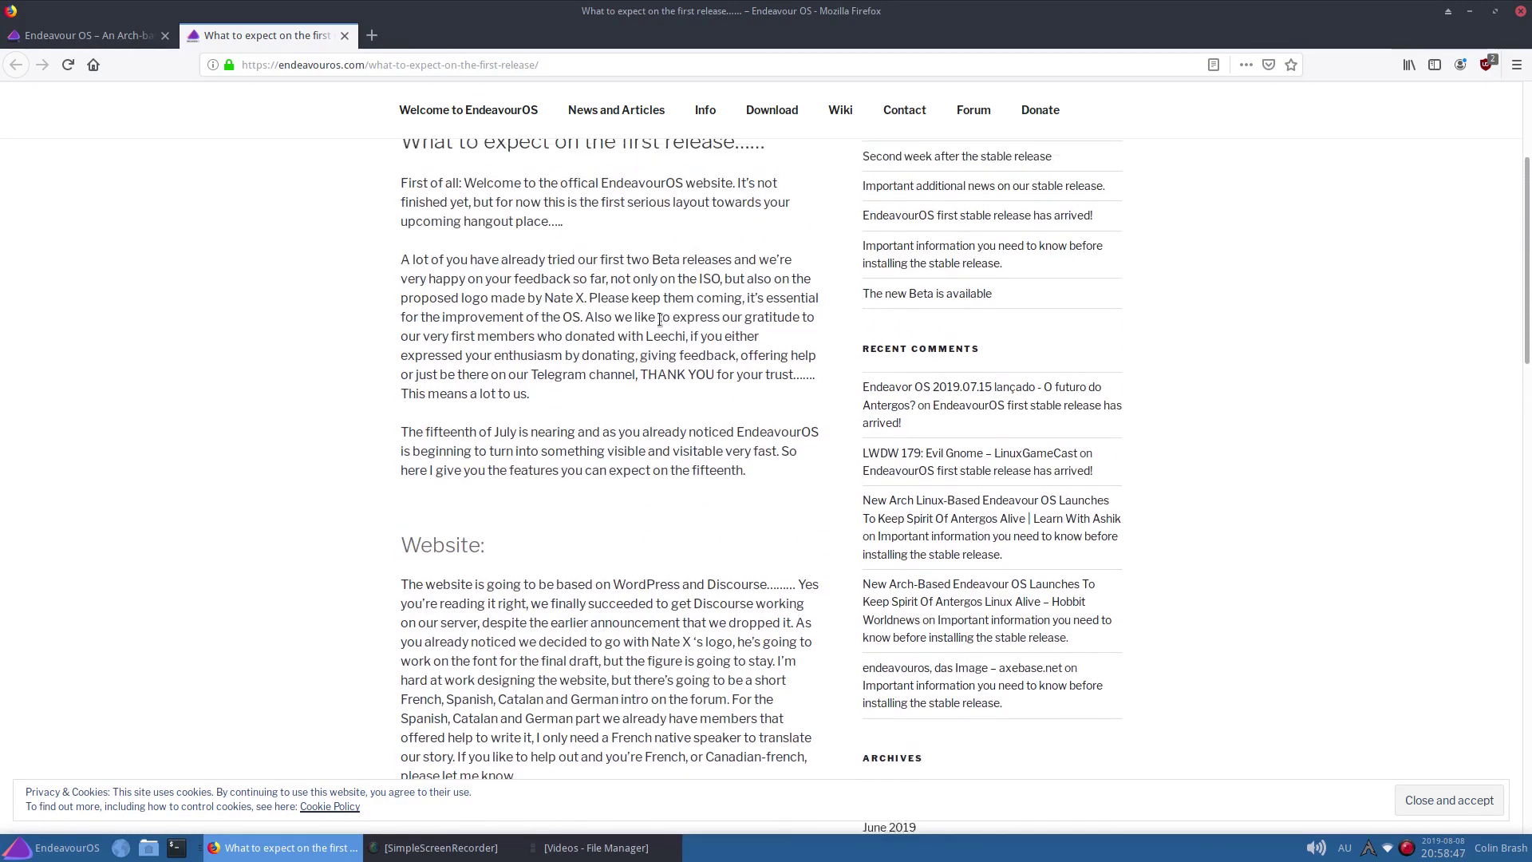
{"action": "scroll", "coordinate": [660, 323], "scroll_direction": "down", "scroll_amount": 6}
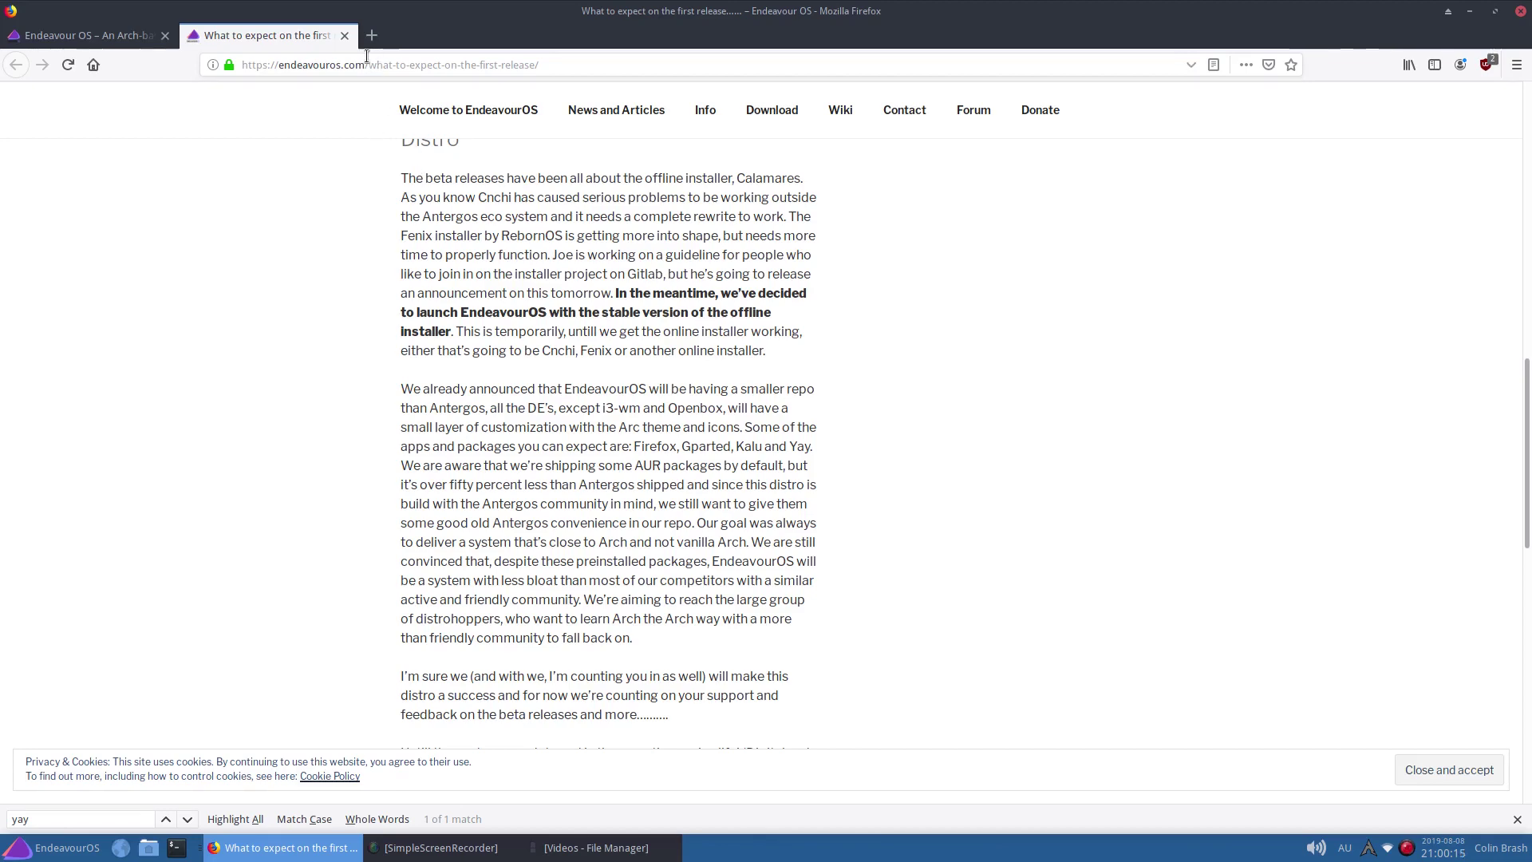
{"action": "left_click", "coordinate": [345, 35]}
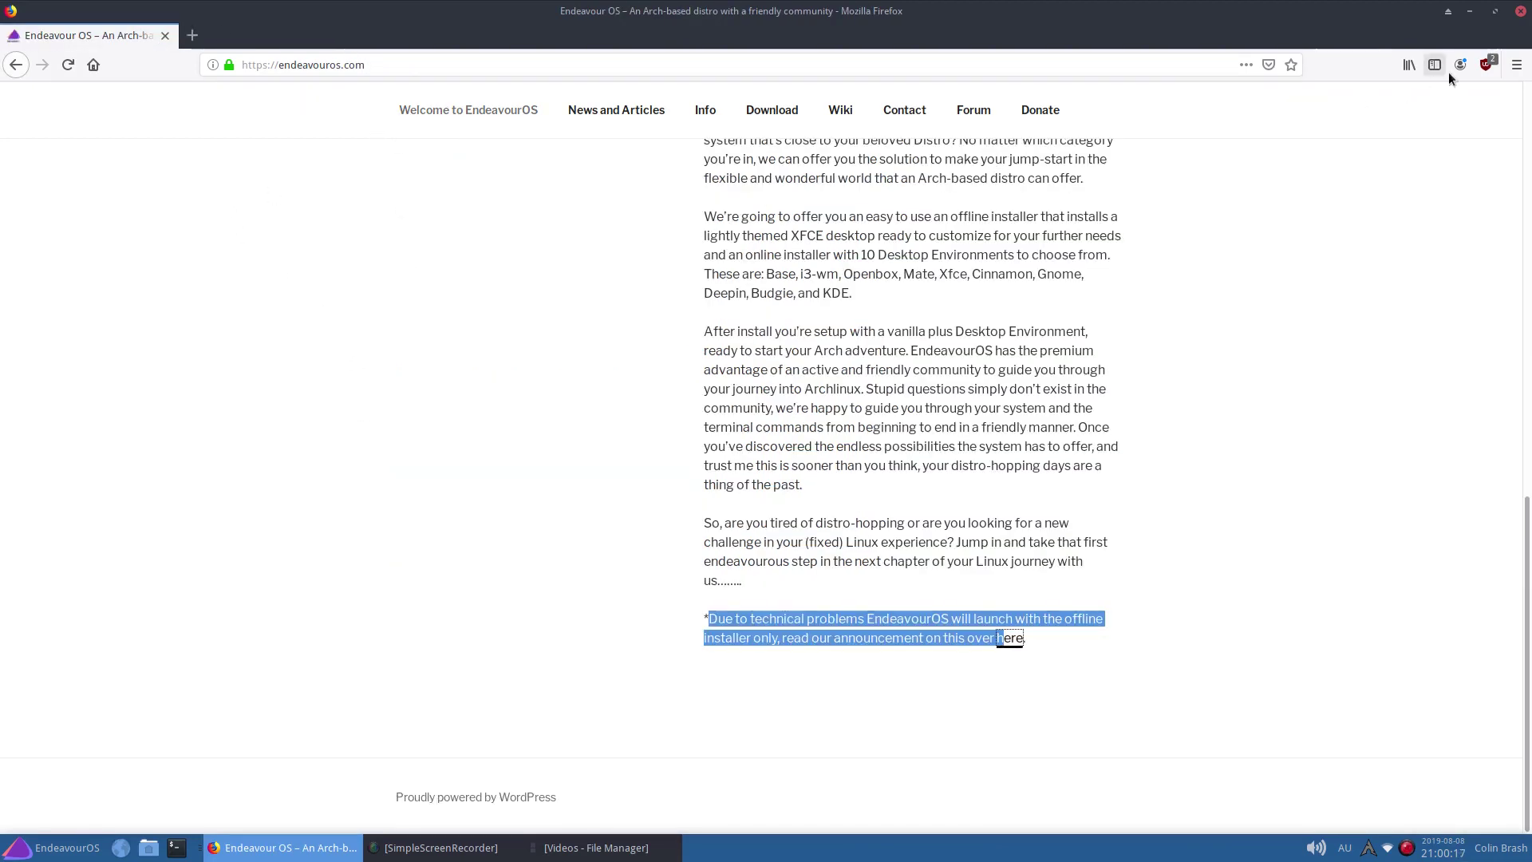
Close Firefox and start typing 'sudo yay zo' in a new terminal.
{"action": "left_click", "coordinate": [1520, 12]}
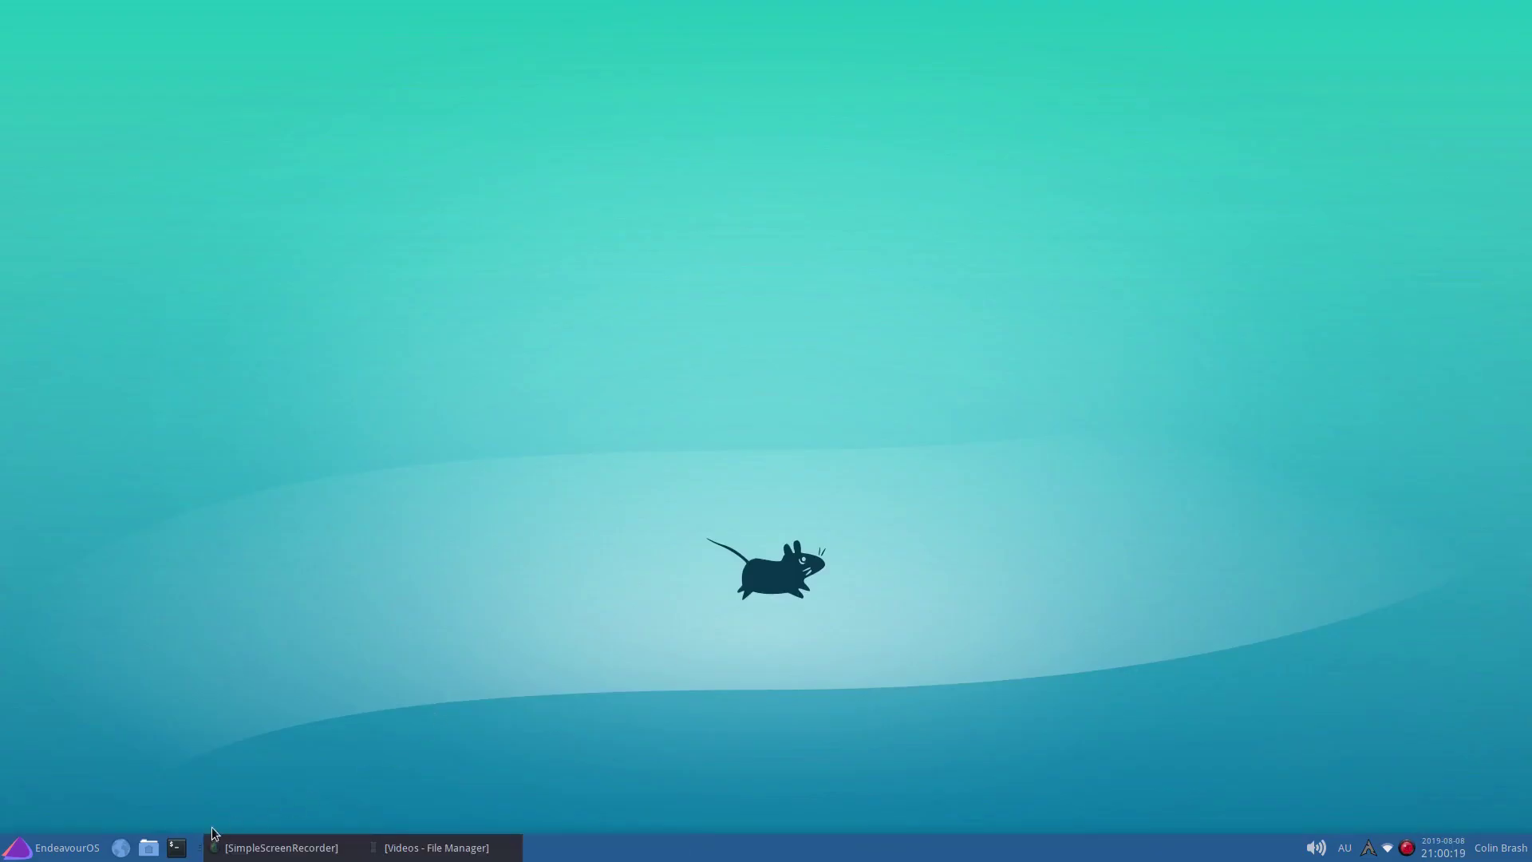
{"action": "left_click", "coordinate": [176, 847]}
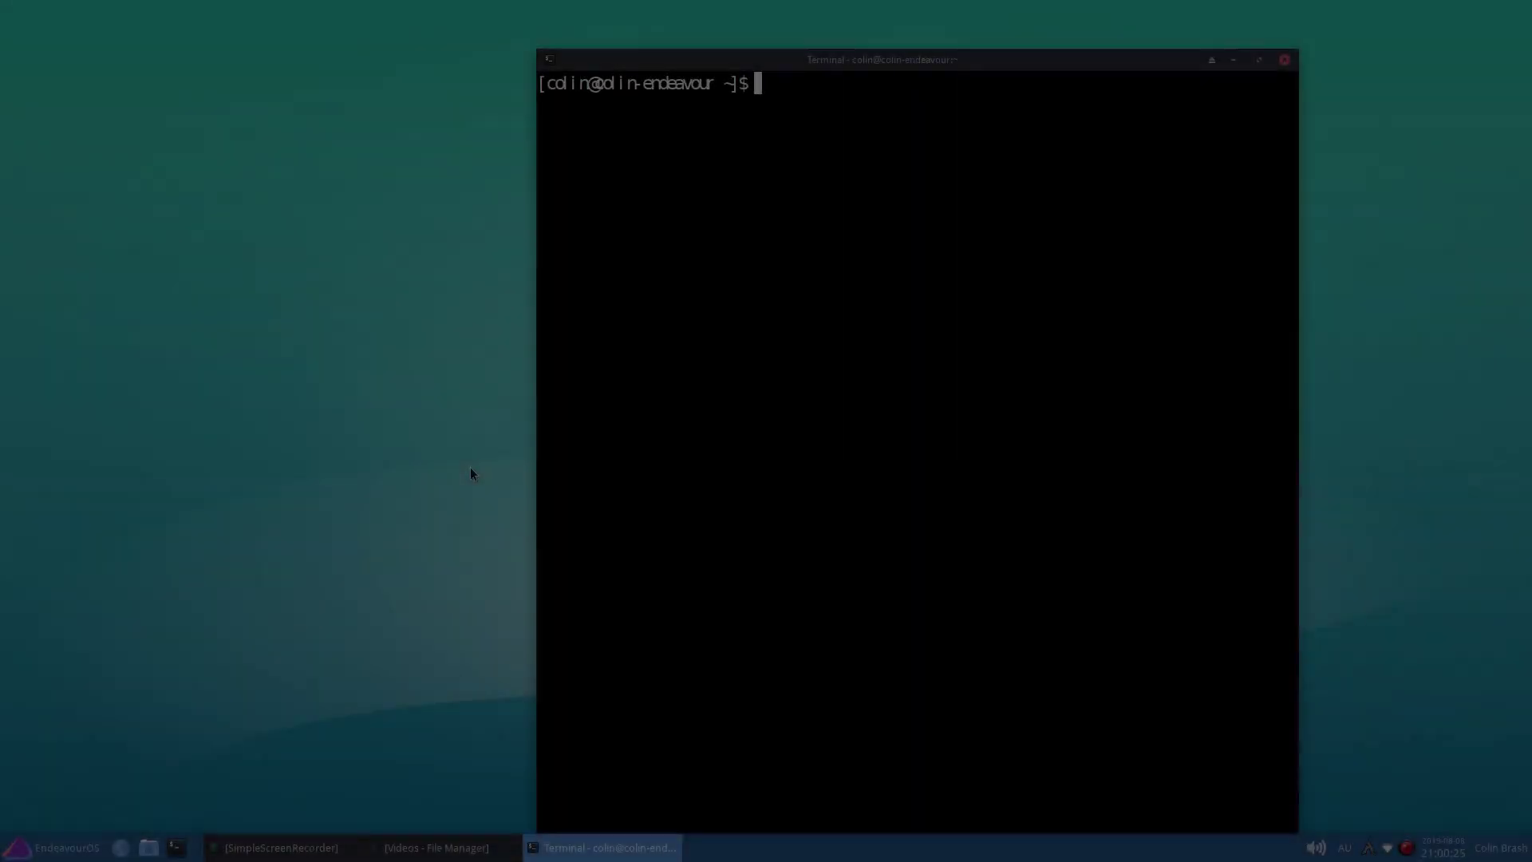
{"action": "type", "text": "sudo yay "}
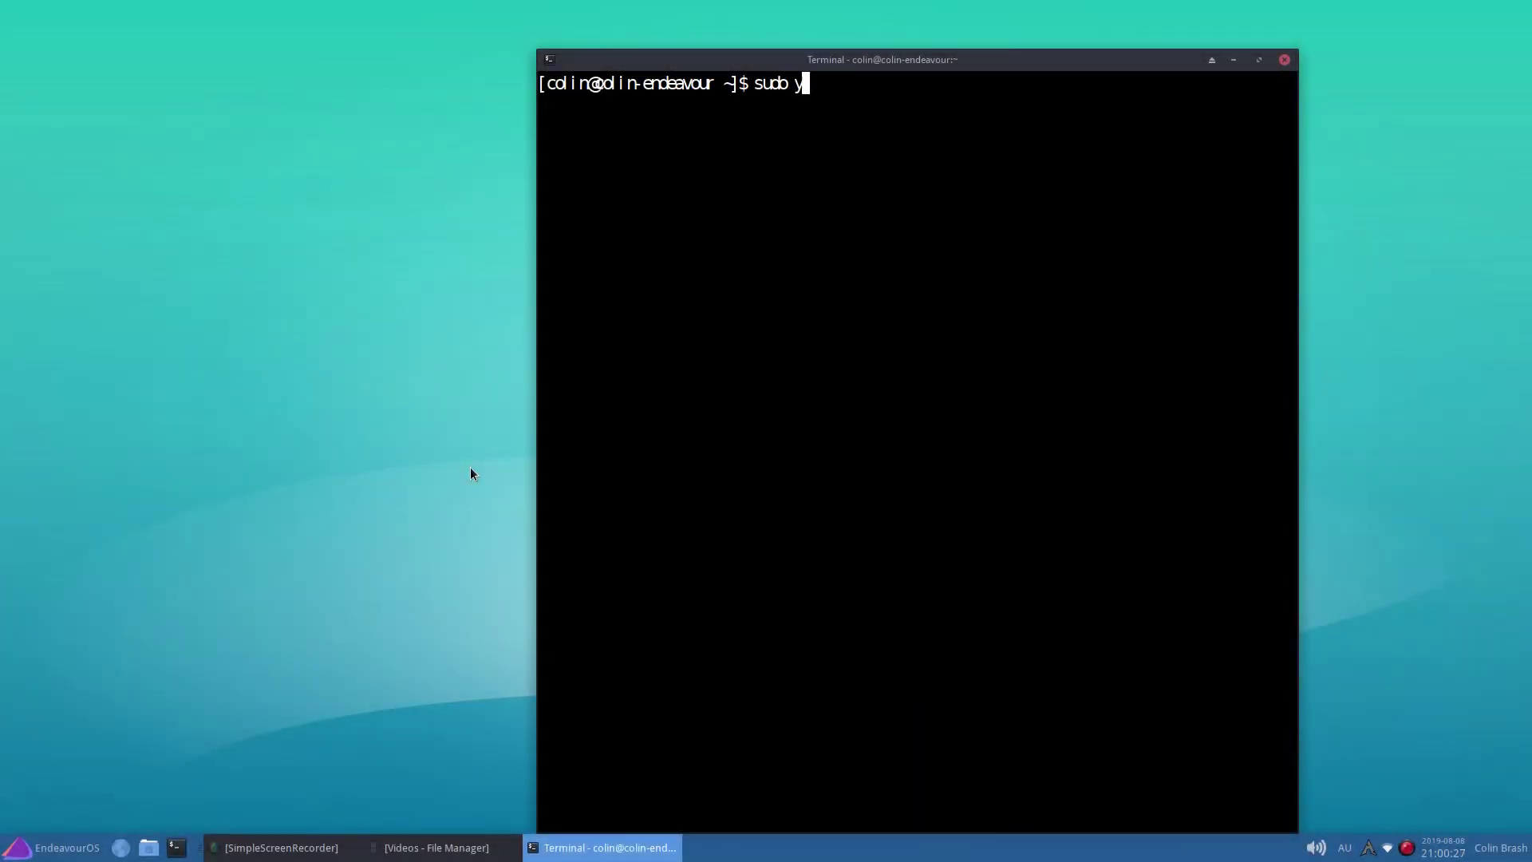
{"action": "type", "text": "zoom"}
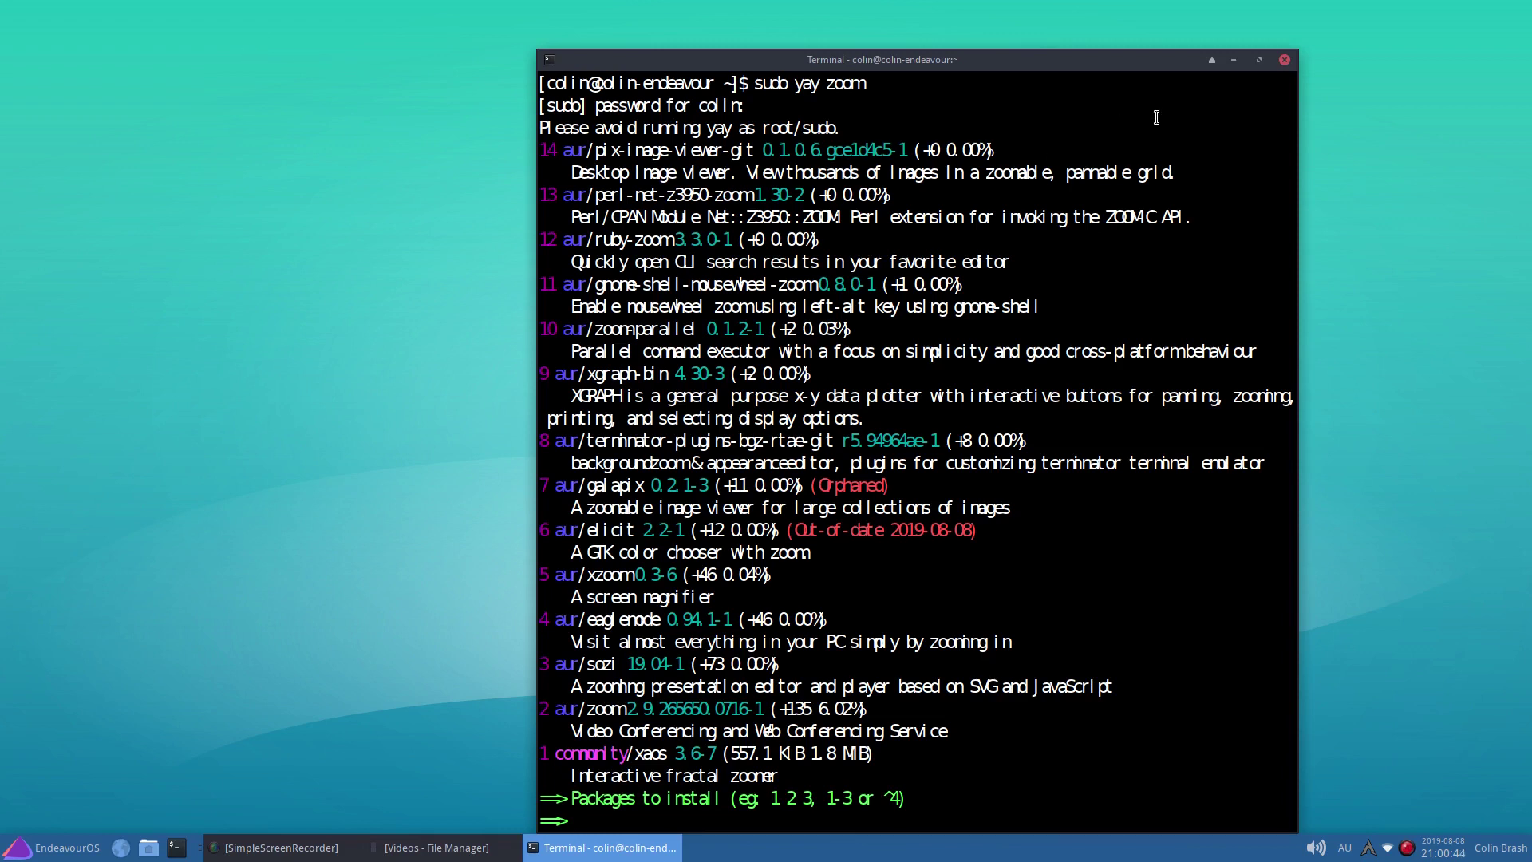
Reopen the terminal with enlarged text, run 'yay zoom', and highlight the aur/zoom 2.9 entry.
{"action": "left_click", "coordinate": [1284, 60]}
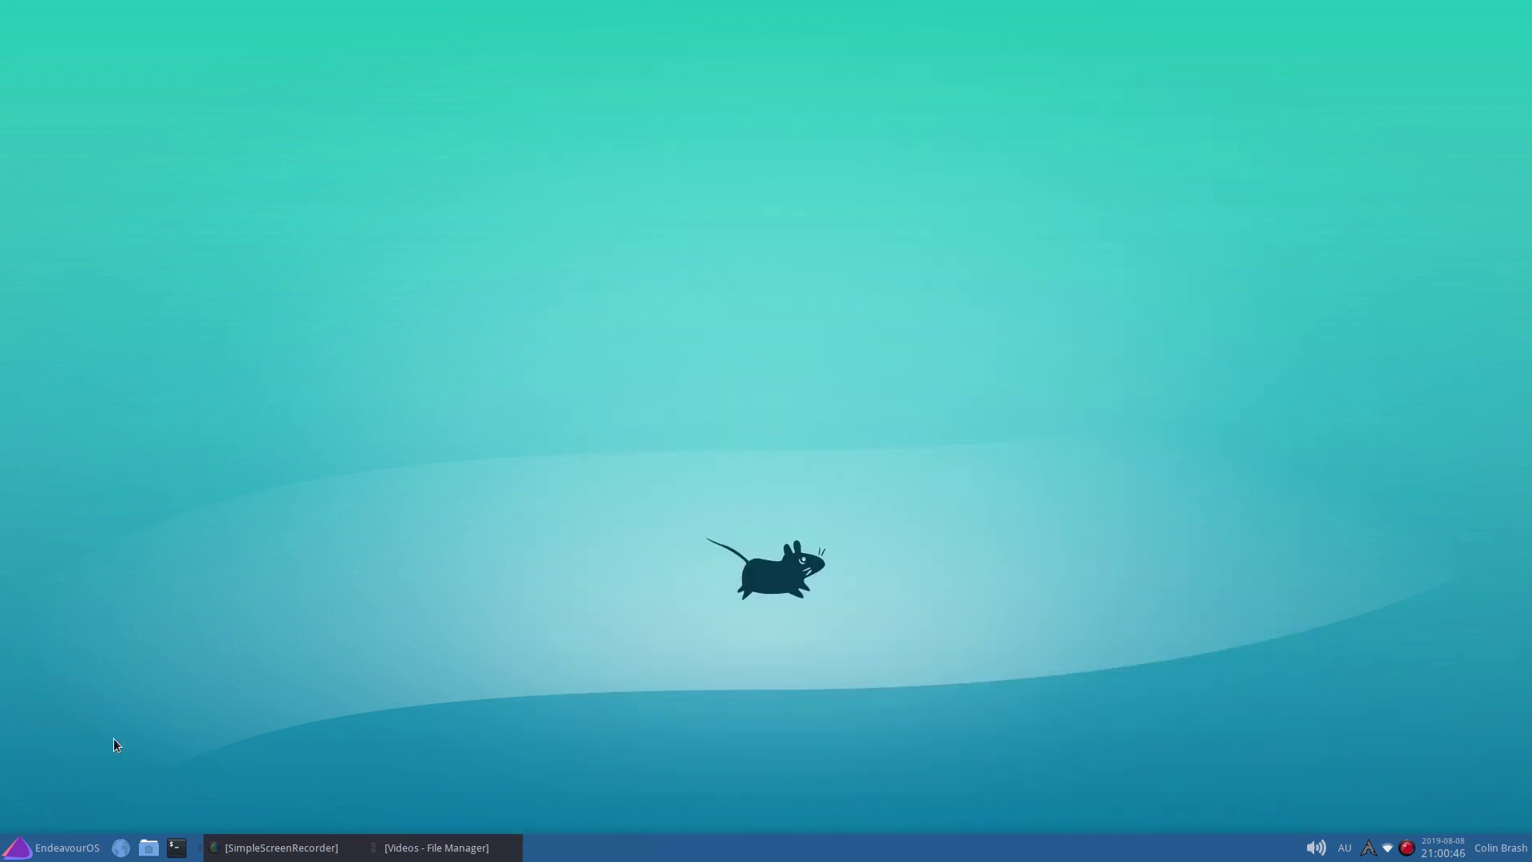
{"action": "left_click", "coordinate": [176, 847]}
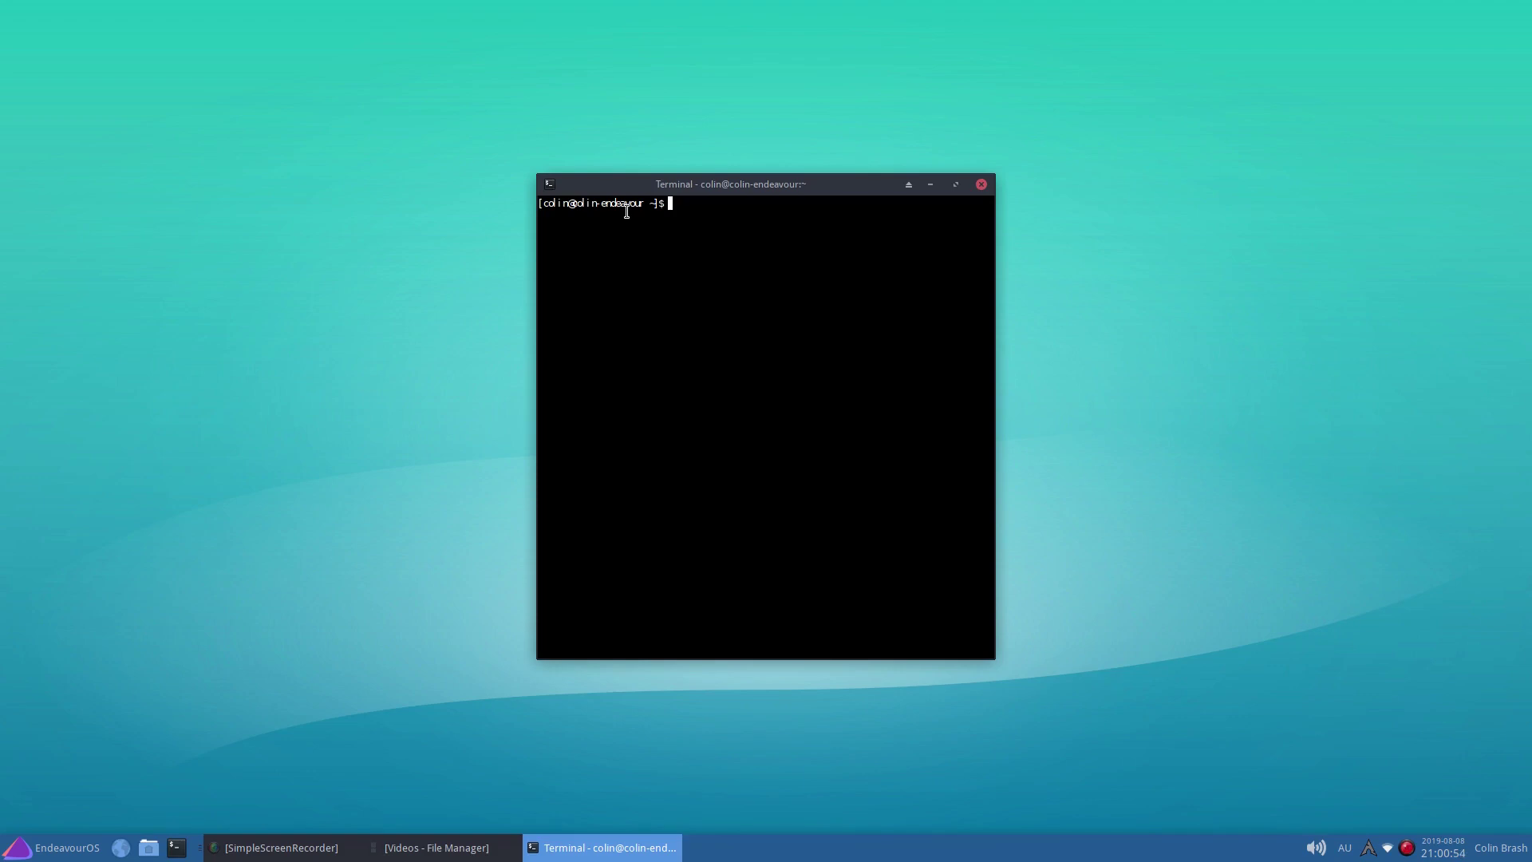
{"action": "key", "text": "ctrl+plus"}
{"action": "key", "text": "ctrl+plus"}
{"action": "key", "text": "ctrl+plus"}
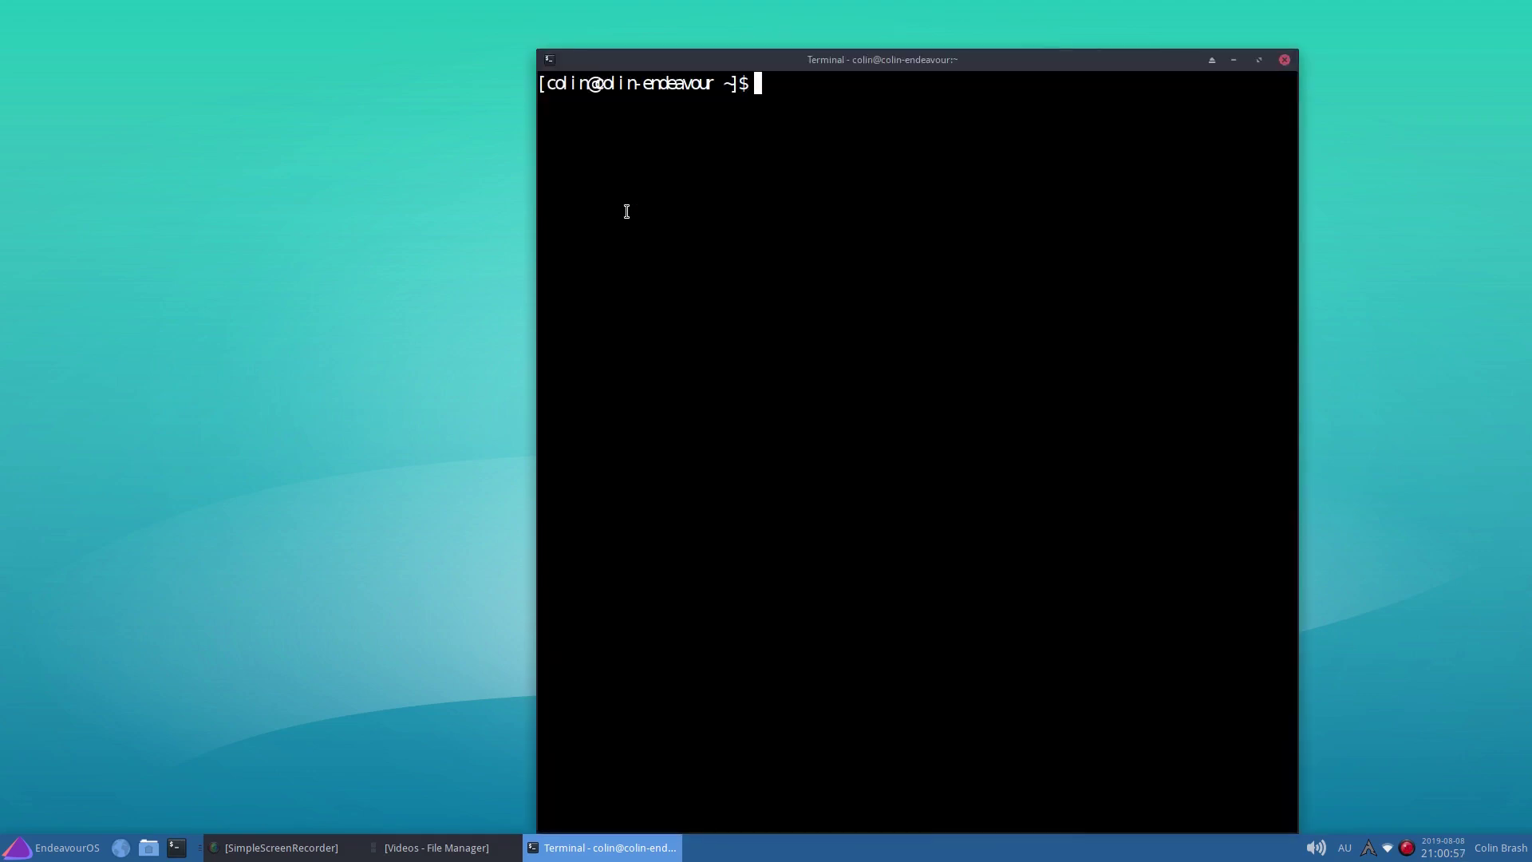
{"action": "type", "text": "yay zoom"}
{"action": "key", "text": "Return"}
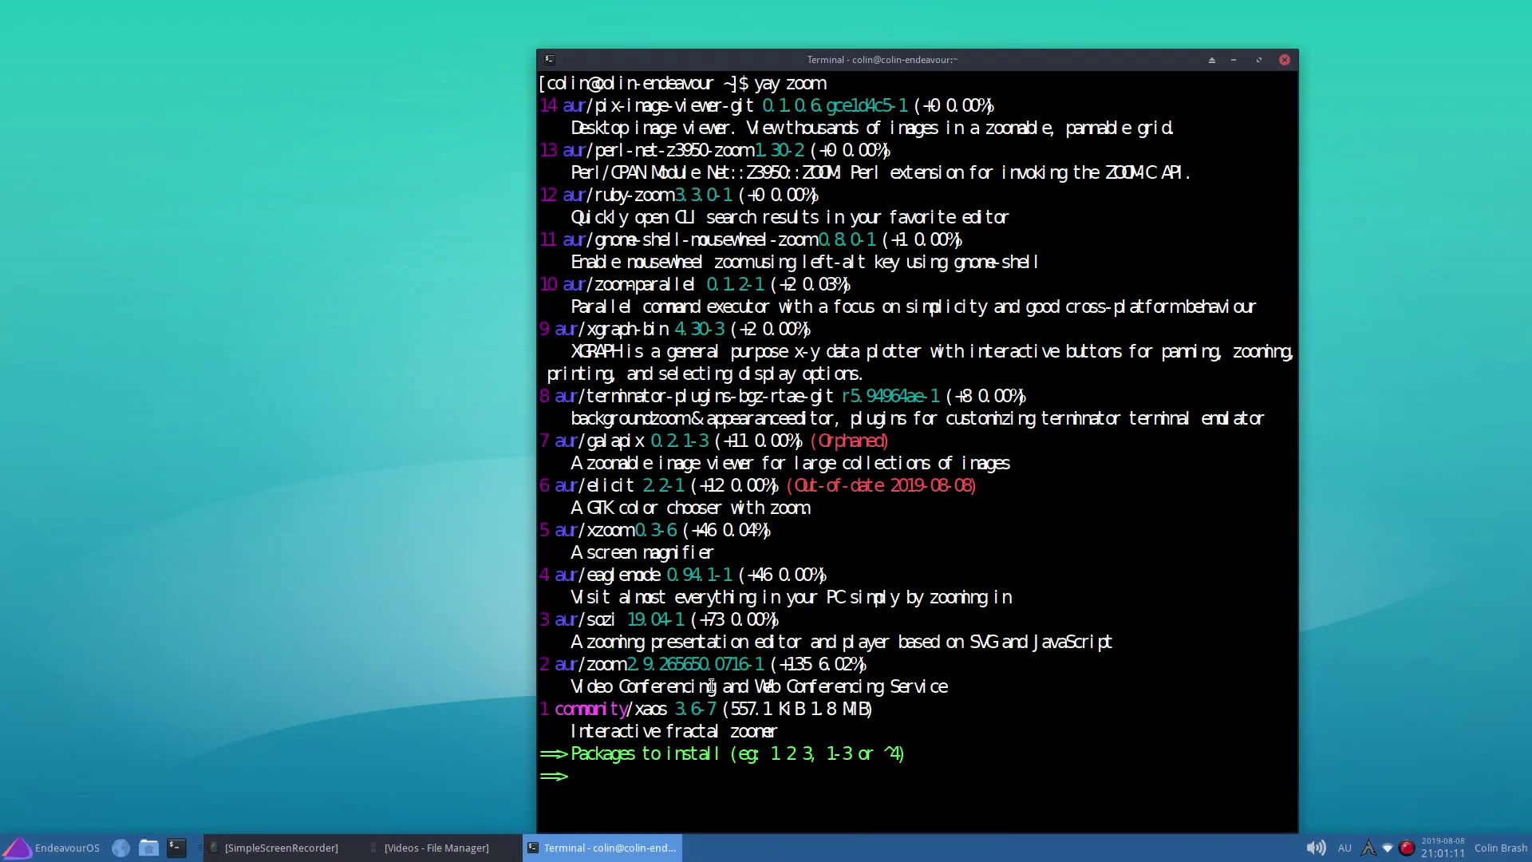
{"action": "left_click_drag", "start_coordinate": [586, 664], "coordinate": [971, 685]}
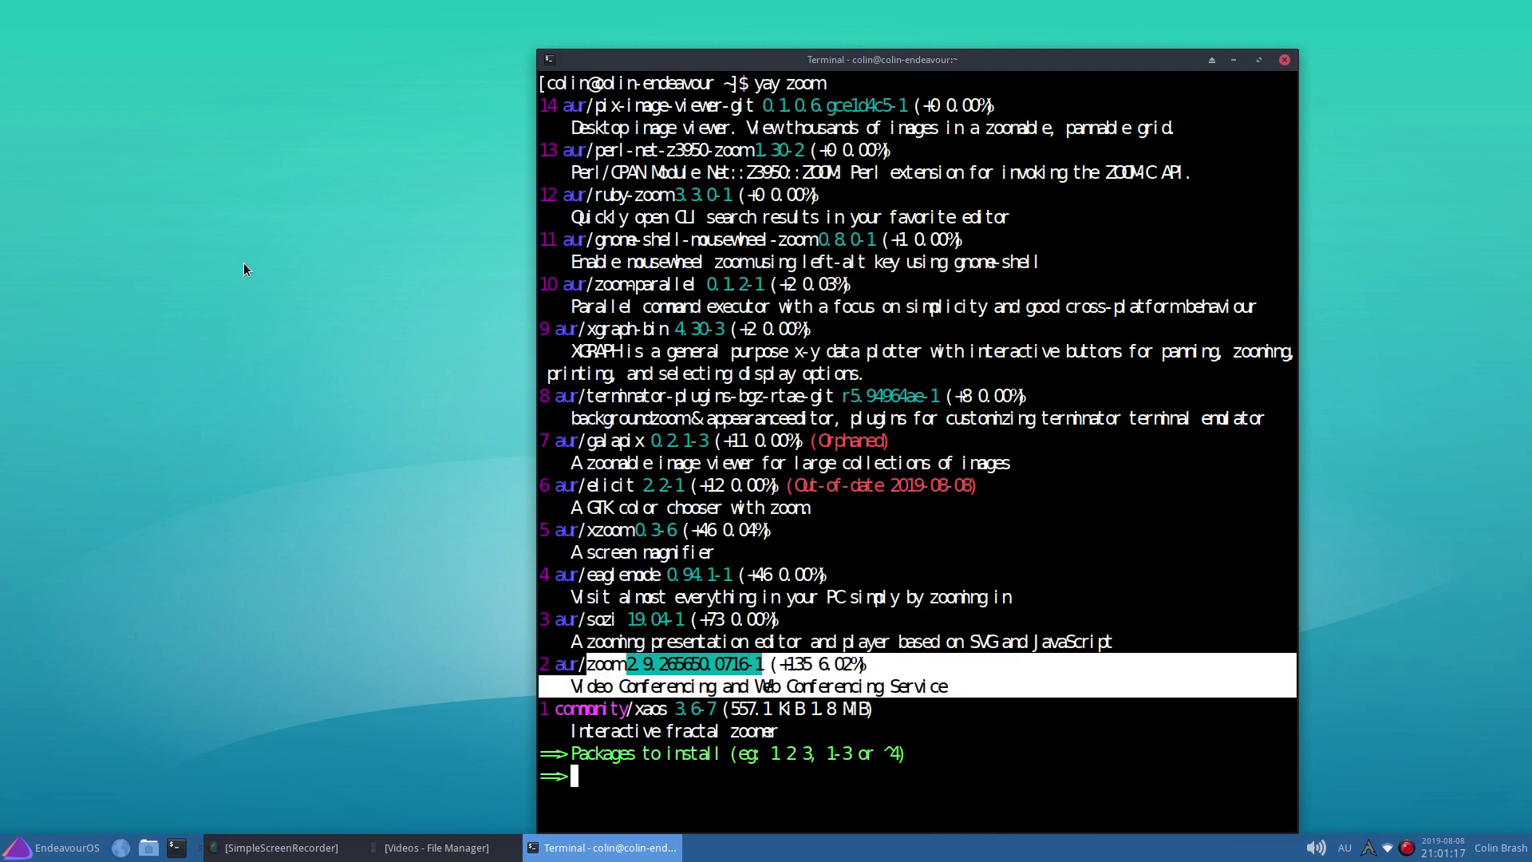
Close the terminal without choosing a package, returning to the empty Xfce desktop.
{"action": "left_click", "coordinate": [1284, 60]}
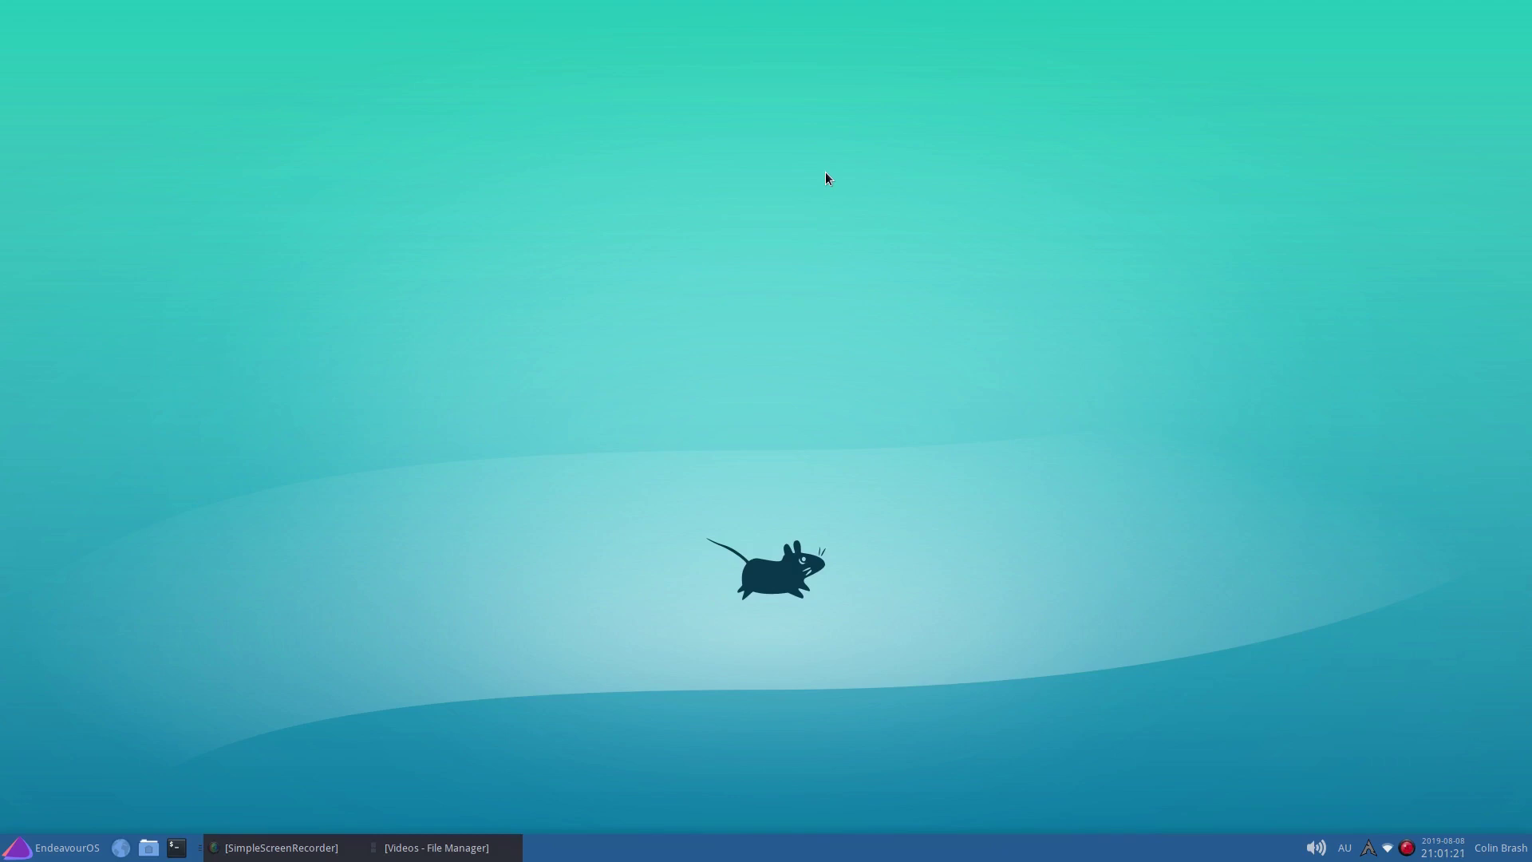